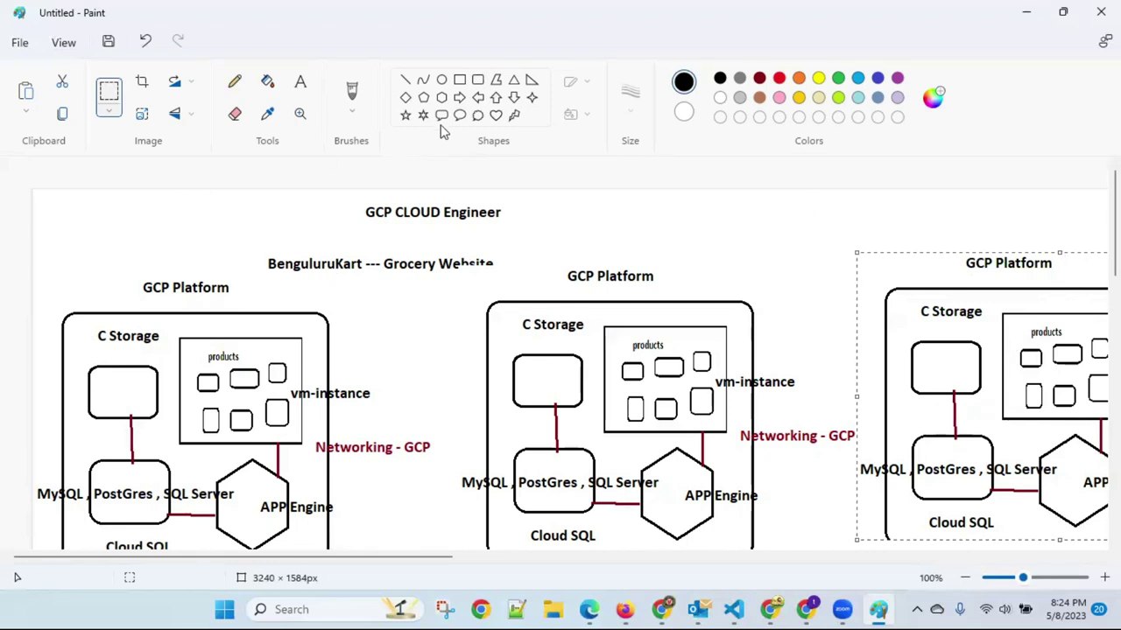
Step: Type the administrator's e-mail address beside the GCP CLOUD Engineer title, widened to fit, and start a text box below it
click(747, 234)
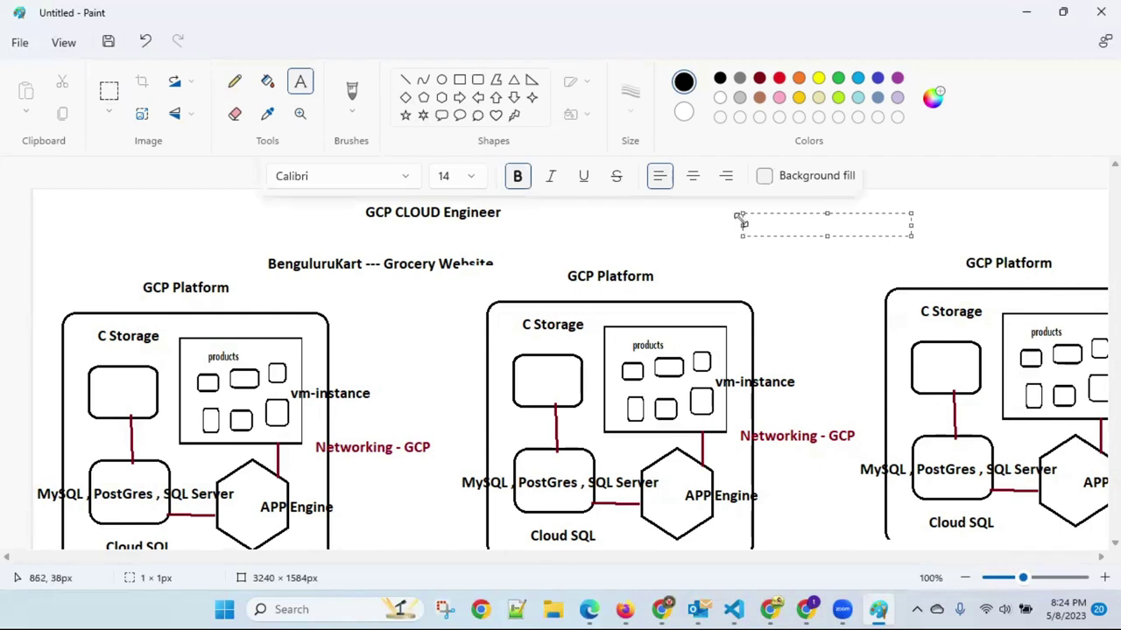
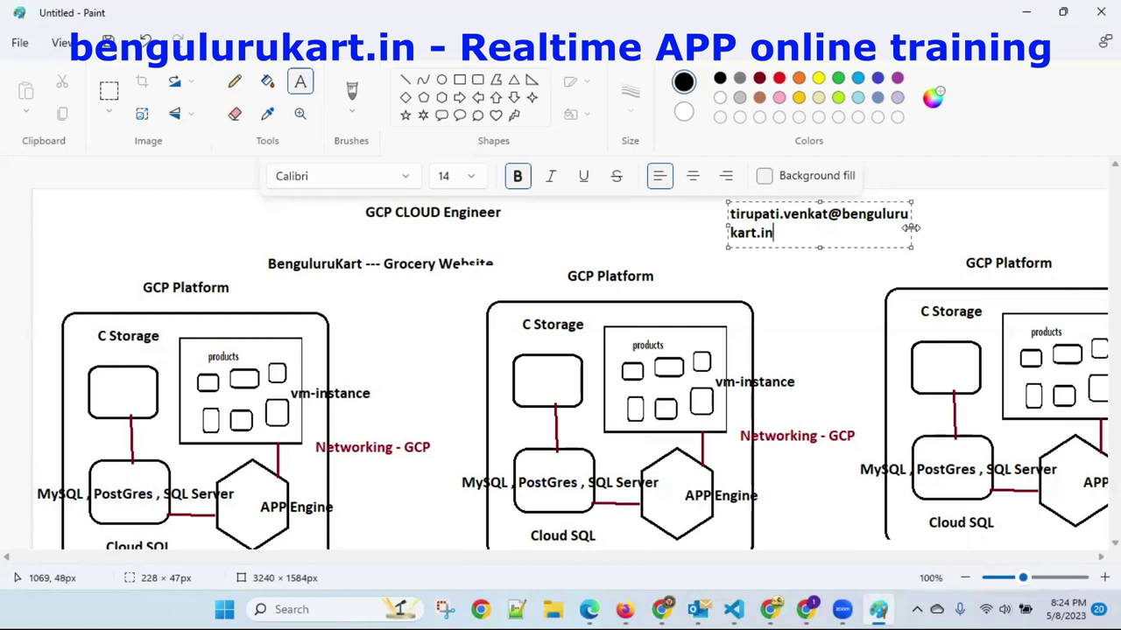
drag(910, 228, 1077, 227)
click(1090, 219)
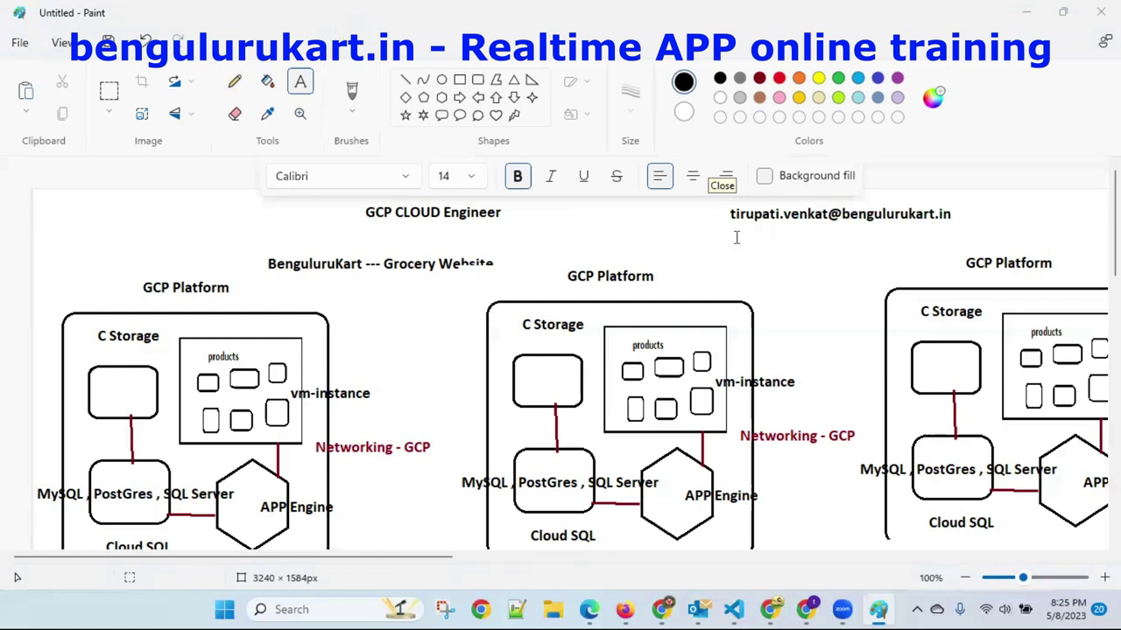
drag(730, 230, 939, 261)
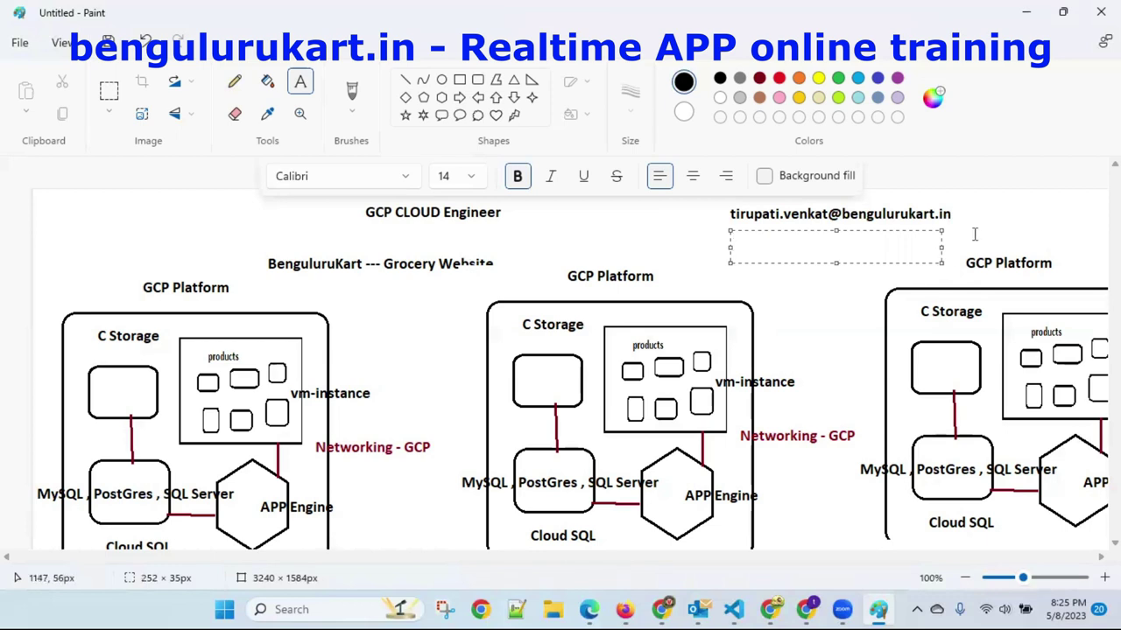
Step: List three team members with roles GCP Engineer, Java Developer and Test Engineer QA under the e-mail
text(A)
text(shi)
key(BackSpace)
text(ok - GCP )
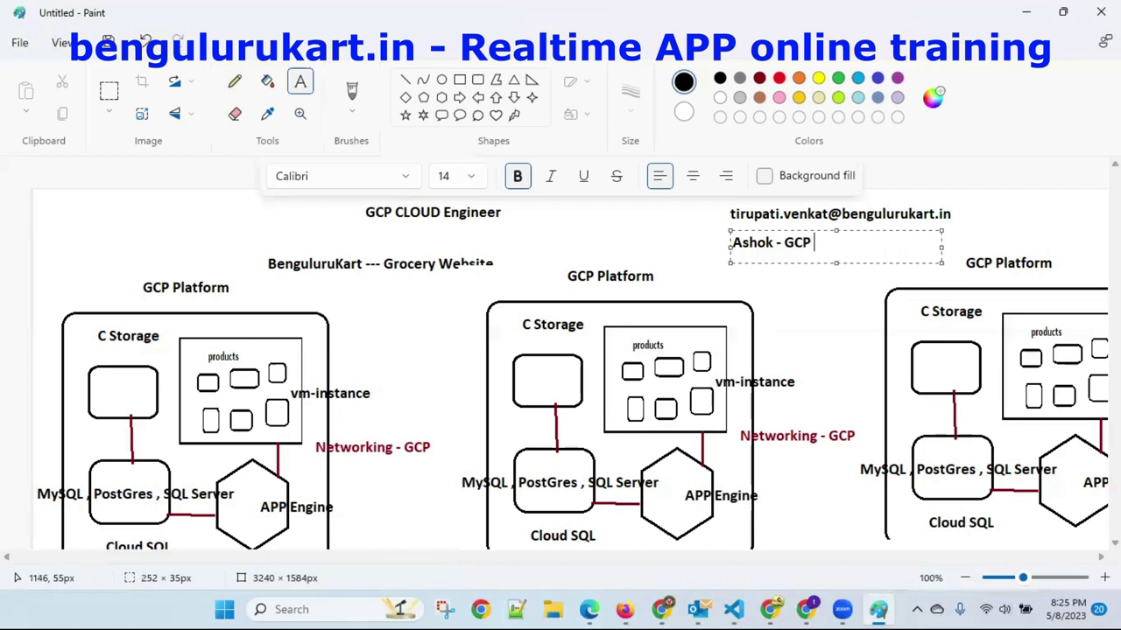
text(Engineer)
key(Left)
key(Left)
key(Left)
key(Left)
key(Left)
key(Left)
key(Left)
key(Left)
key(Left)
key(Left)
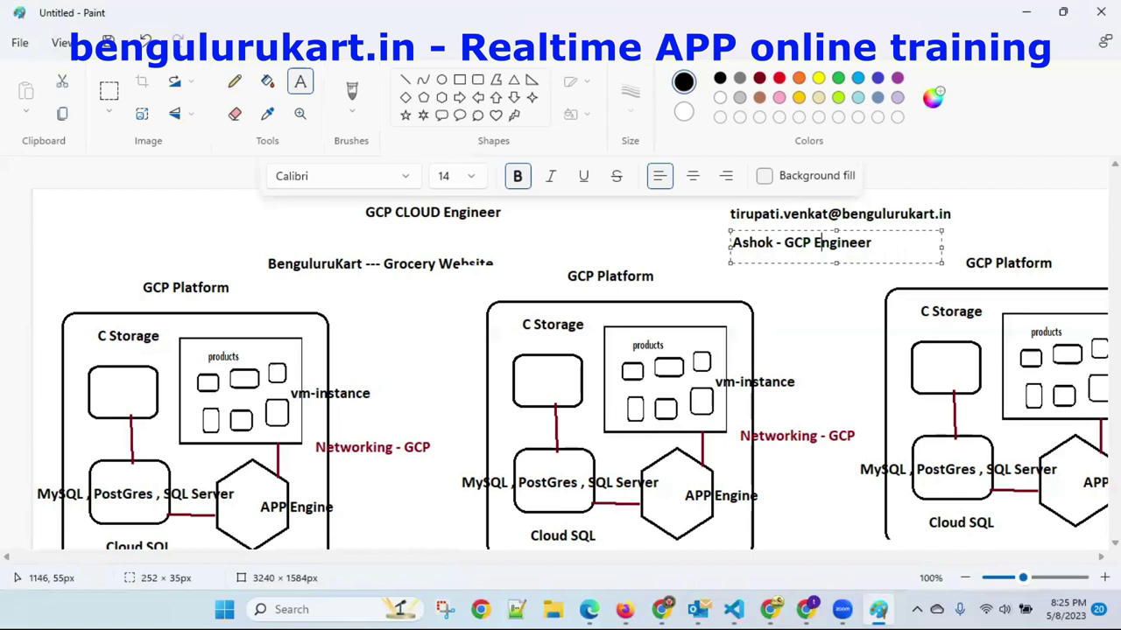
key(Left)
key(Left)
key(Left)
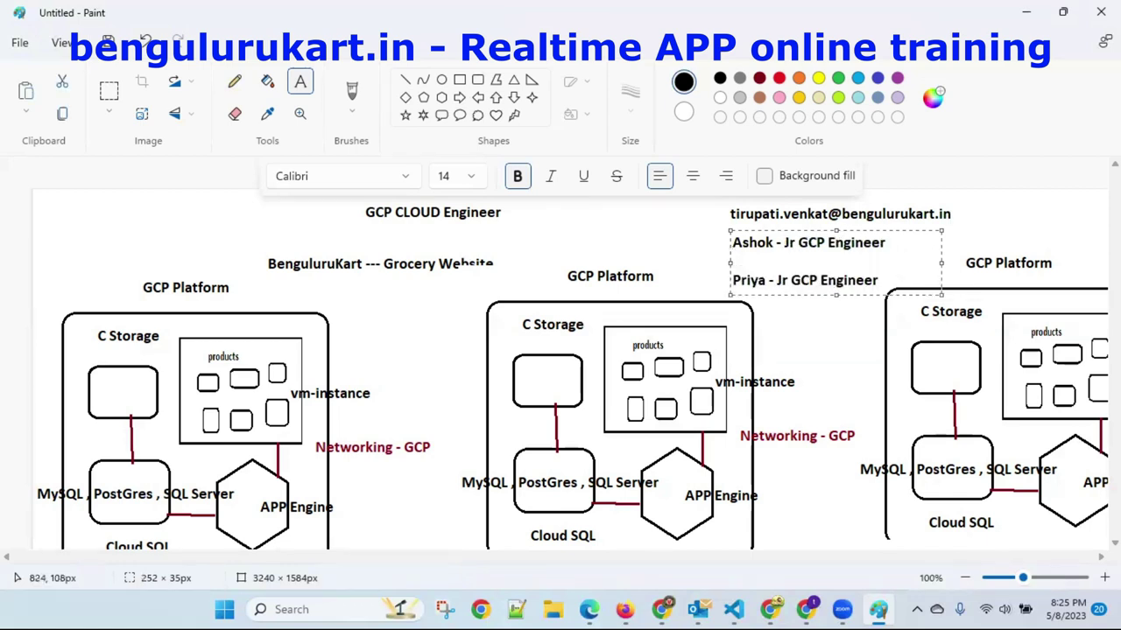
key(Delete)
key(Right)
key(Right)
key(Right)
key(Right)
key(Right)
key(Right)
key(Right)
key(Right)
drag(777, 260, 891, 263)
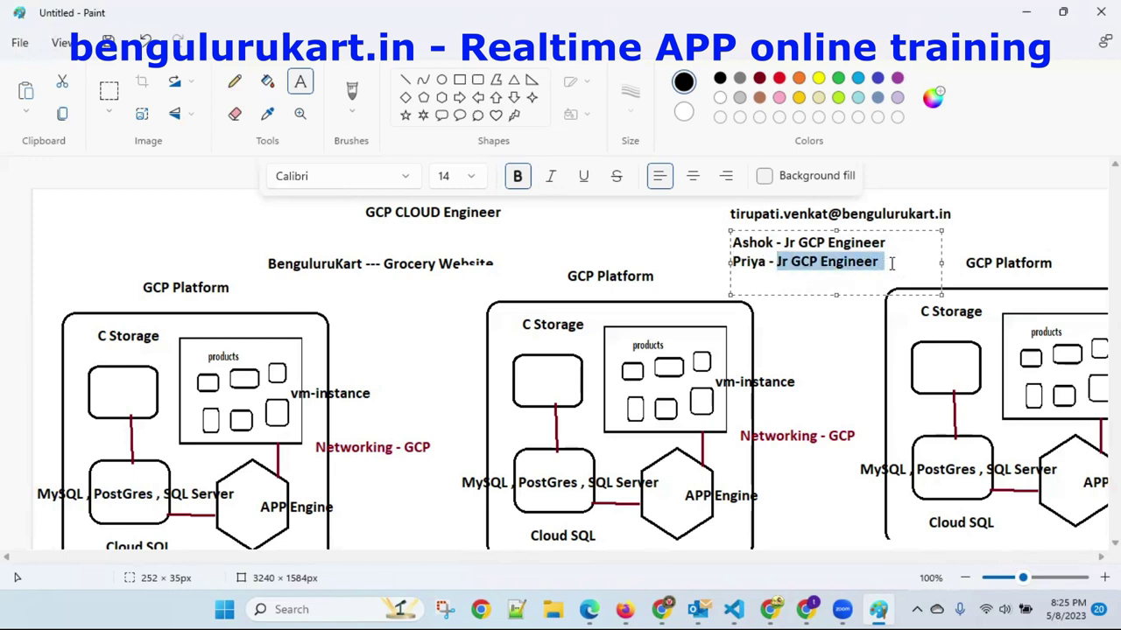
text(Java Develop)
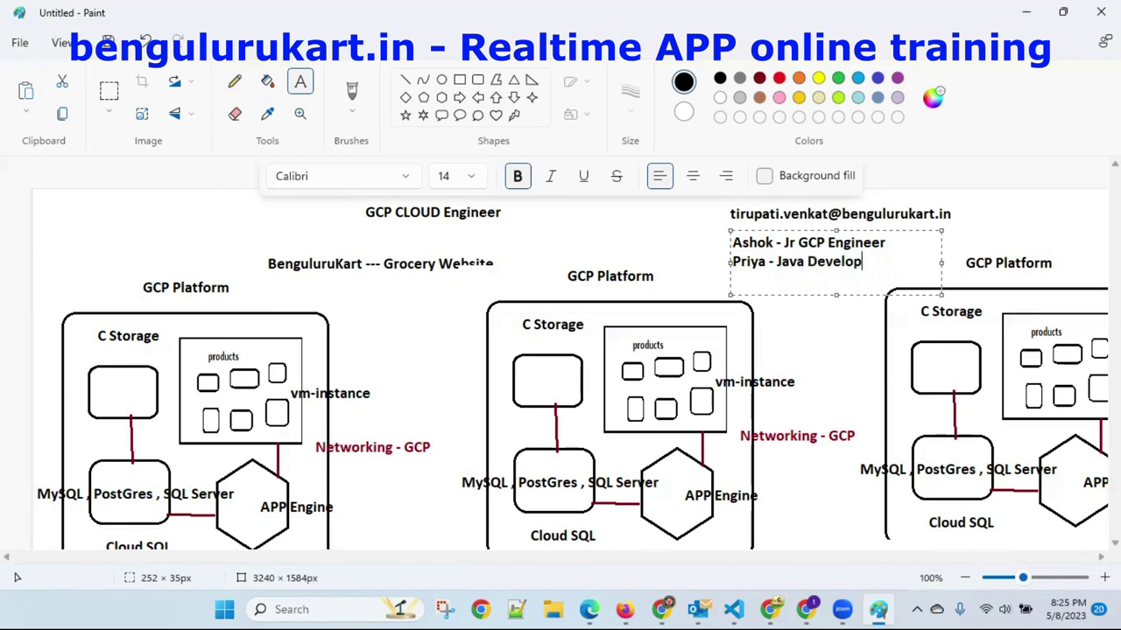
text(er Meena - Test)
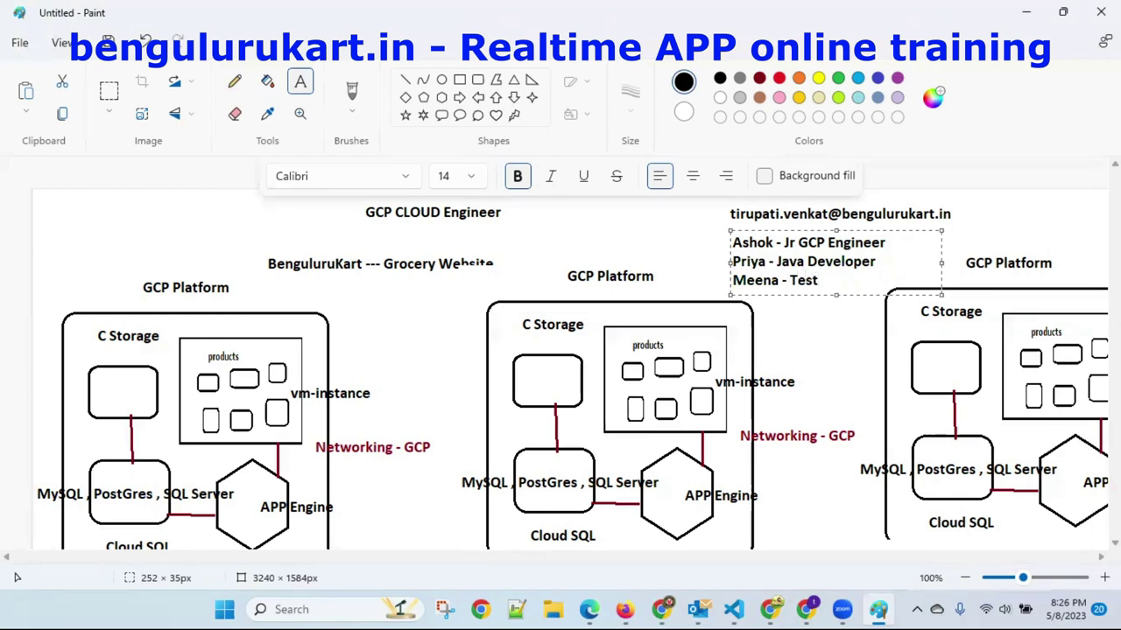
text( Engineer QA)
click(838, 339)
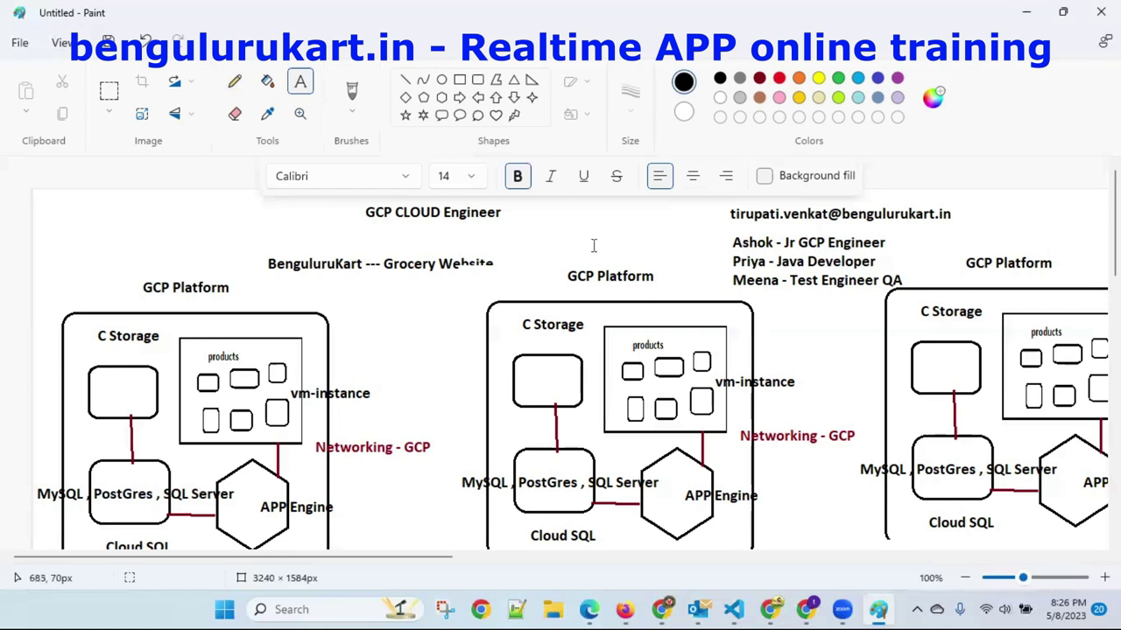
Step: Label the middle platform 'Google WorkSpace' above the GCP Platform heading
drag(588, 244, 758, 265)
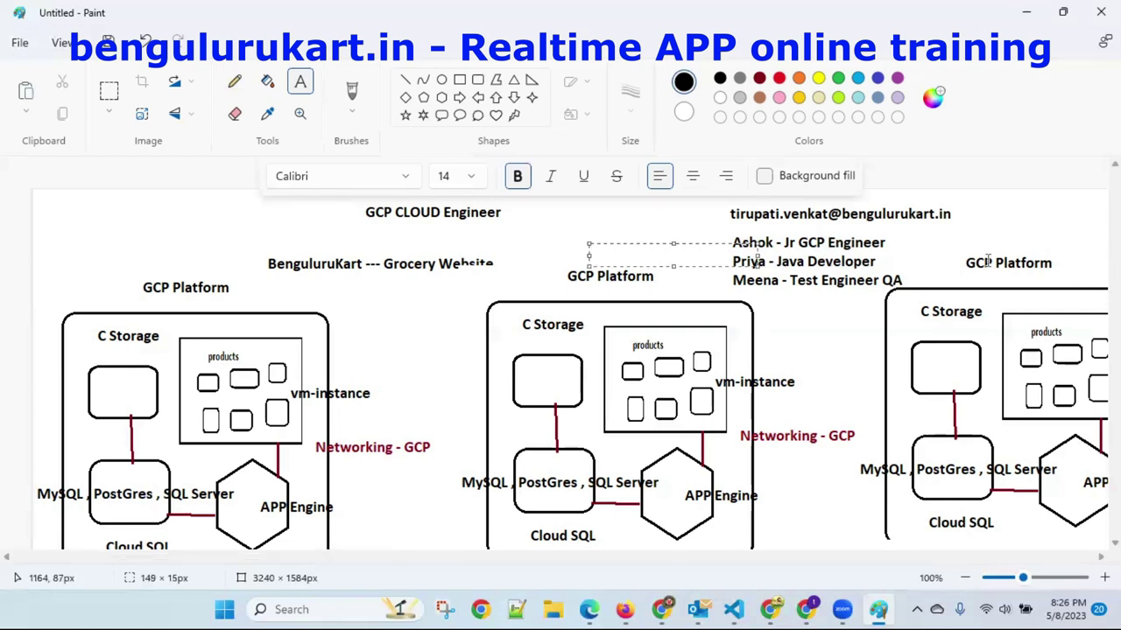
text(Google WorkSpace)
click(938, 213)
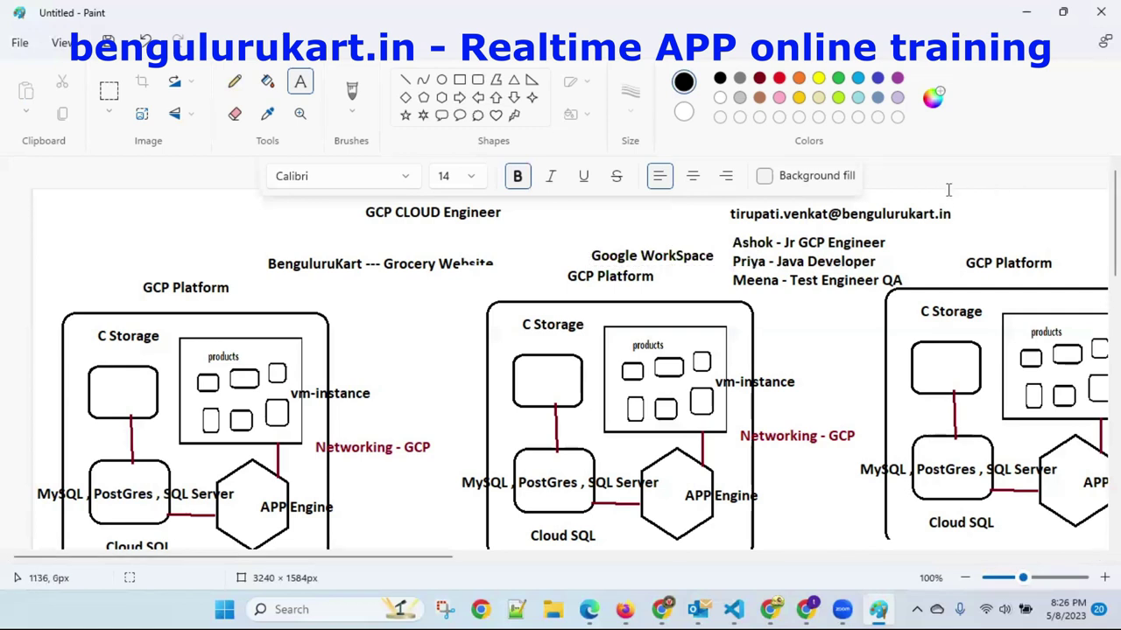
click(807, 610)
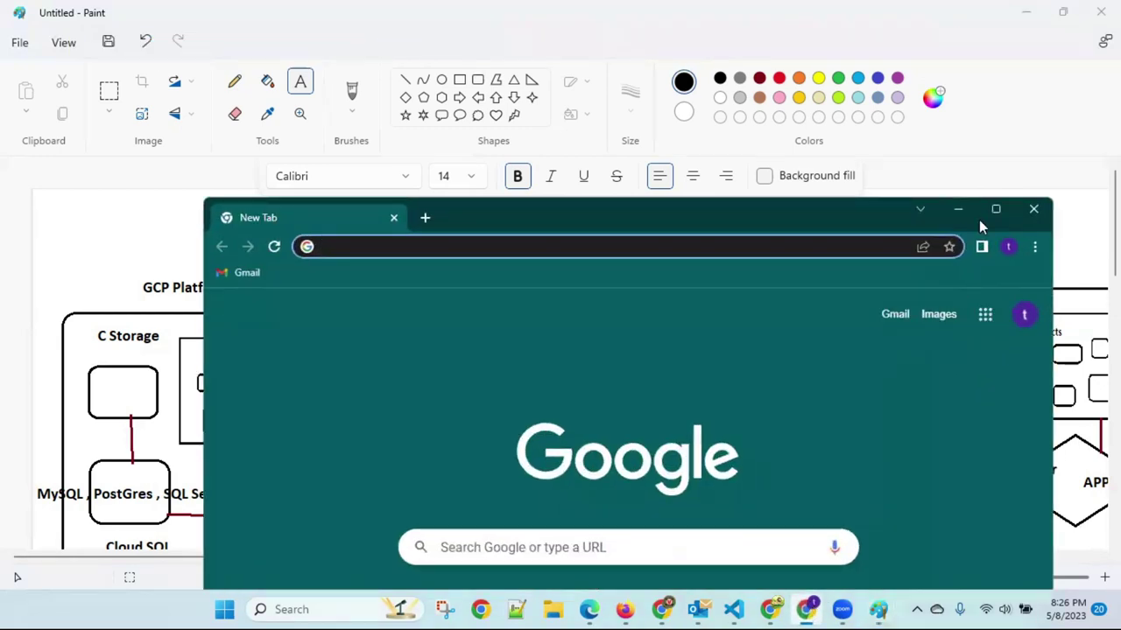
Step: Maximize Chrome, confirm the signed-in account, and enter the admin password to reach the Admin console
click(995, 210)
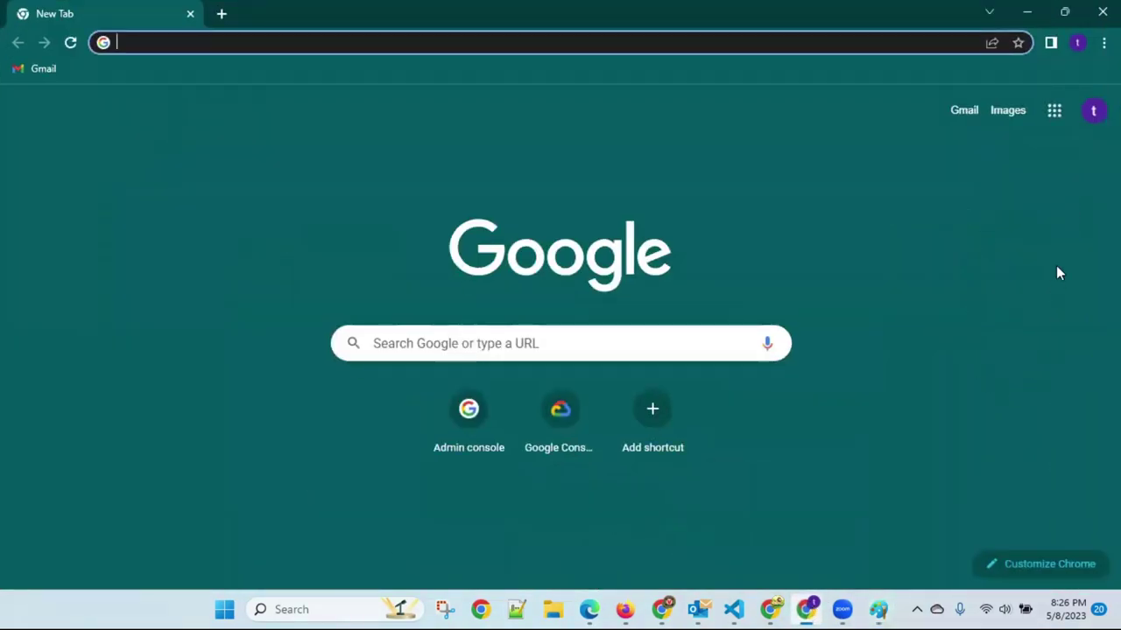
click(1090, 117)
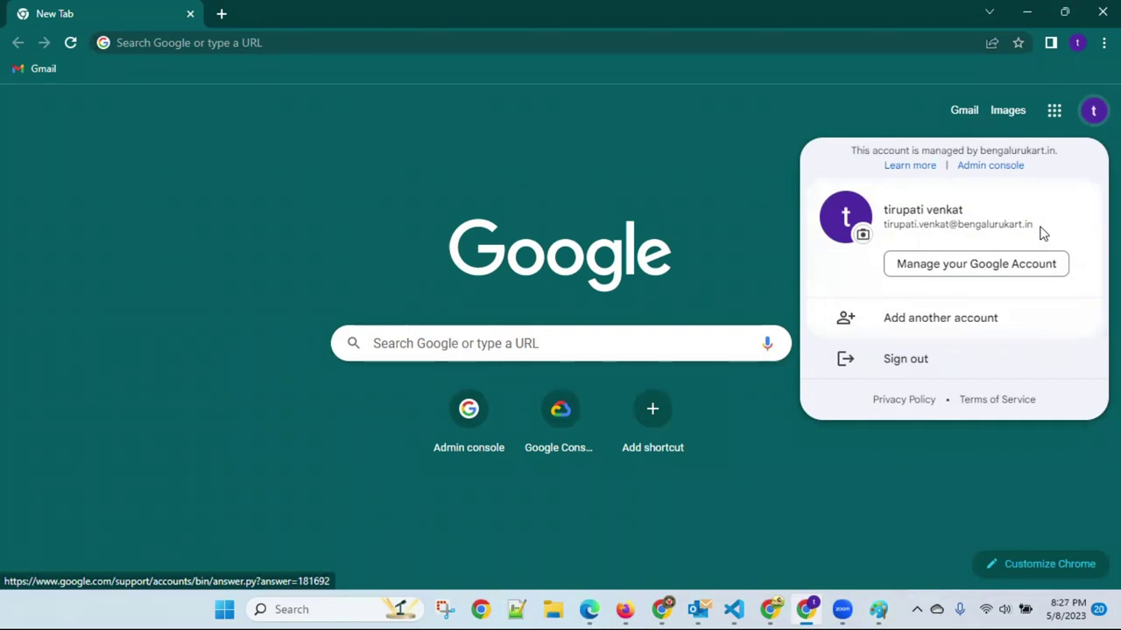
click(681, 164)
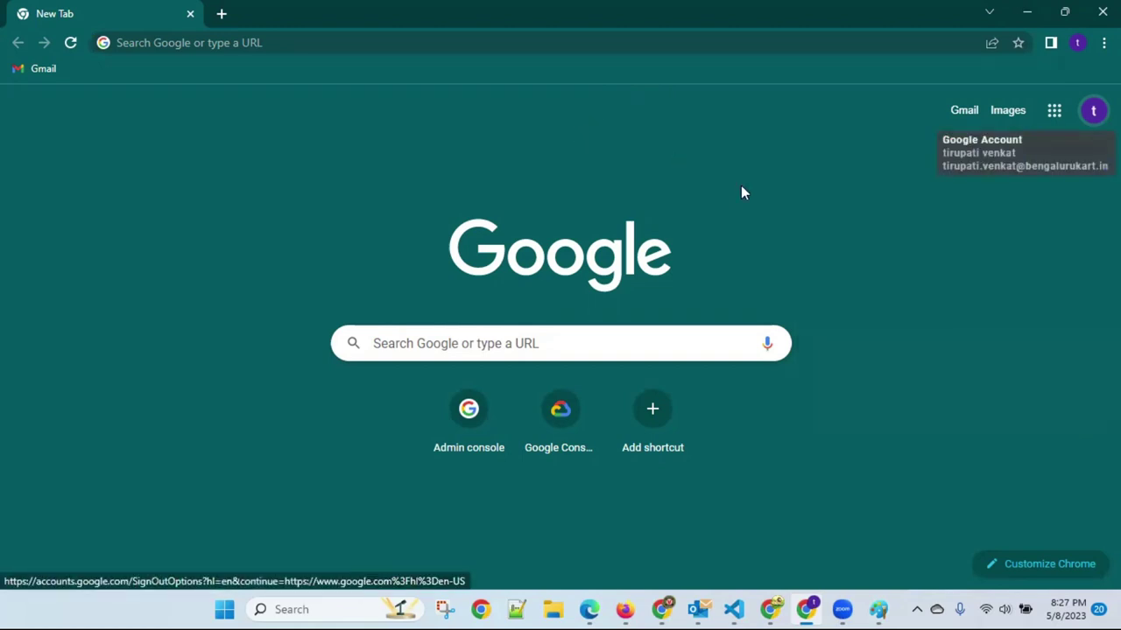
click(456, 448)
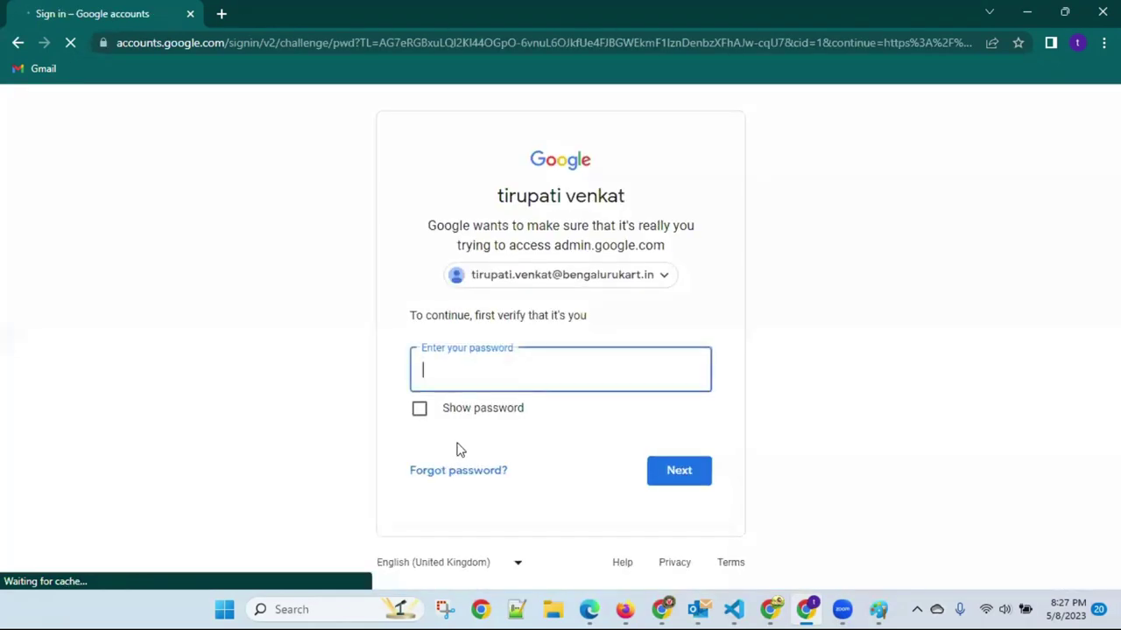
click(420, 408)
key(Return)
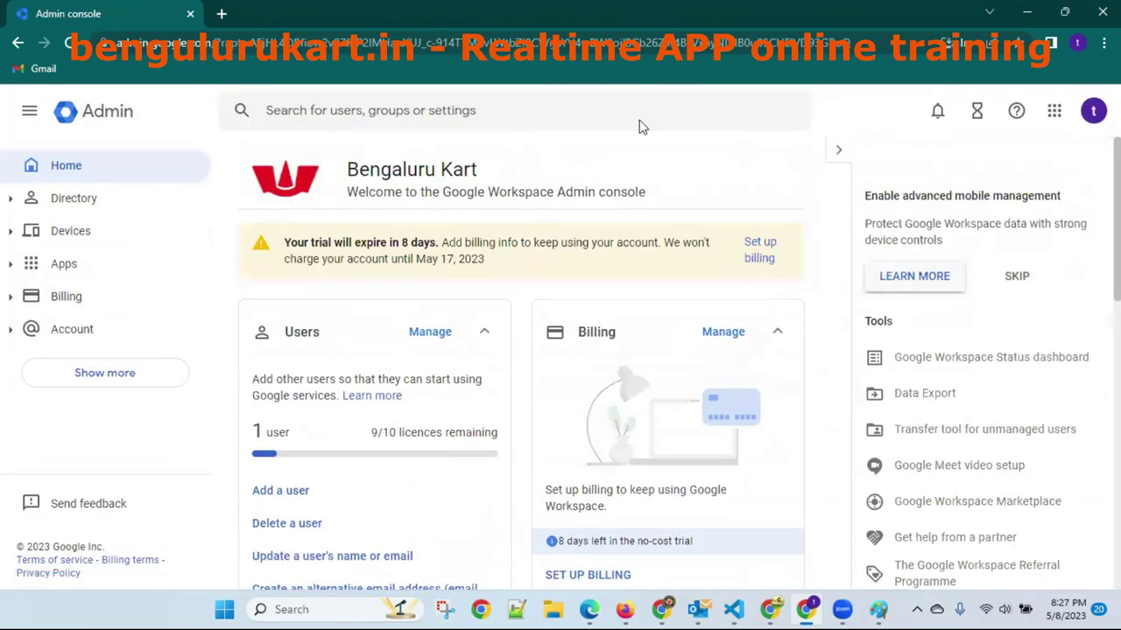
Step: Enter the new user's first name, surname and primary e-mail under Bengaluru Kart, then add the user
scroll(495, 225, down, 1)
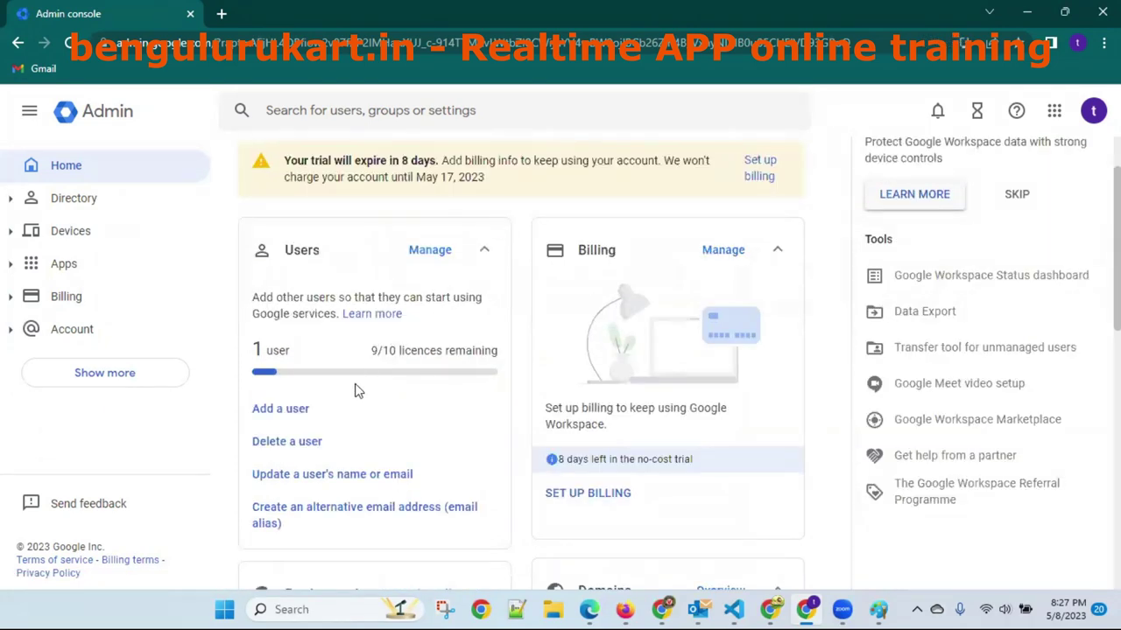
click(302, 415)
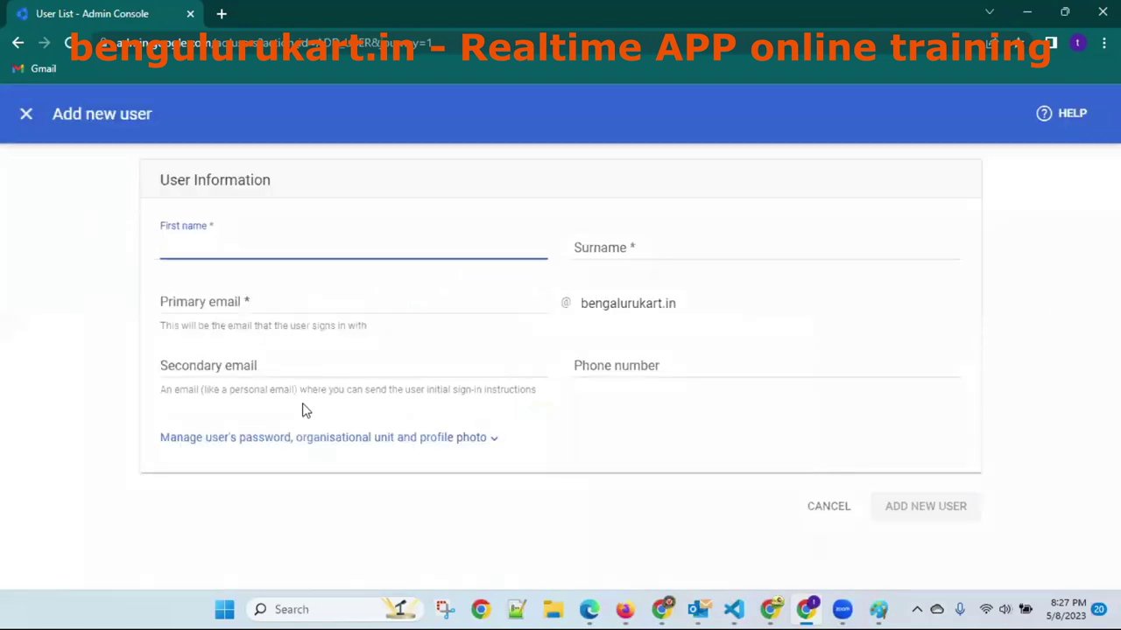
click(555, 39)
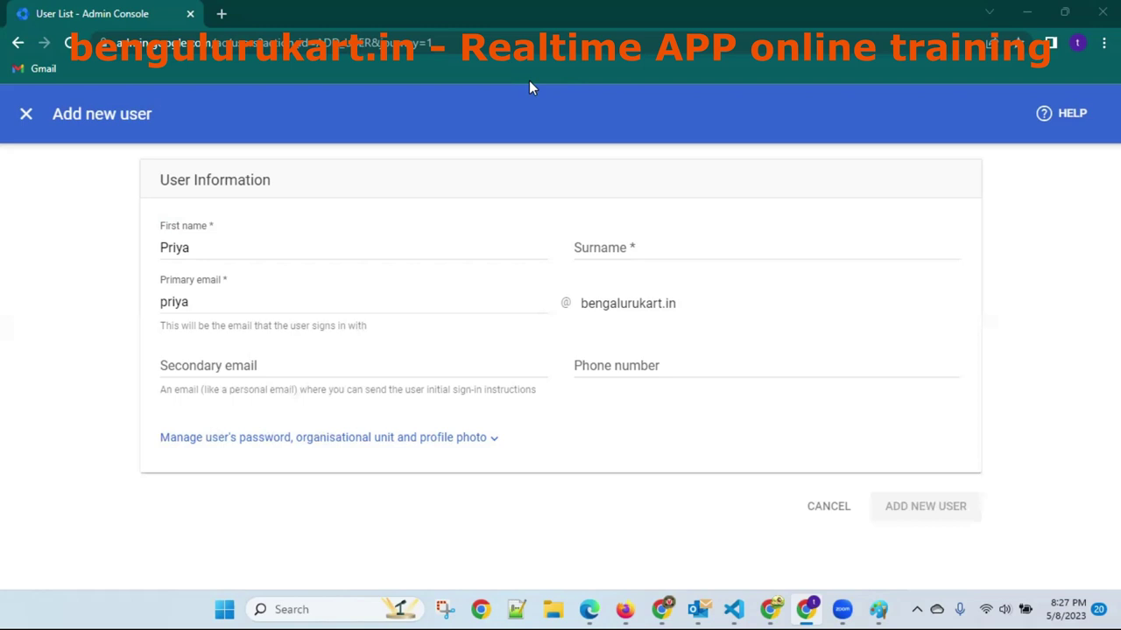
drag(281, 240, 131, 242)
key(Tab)
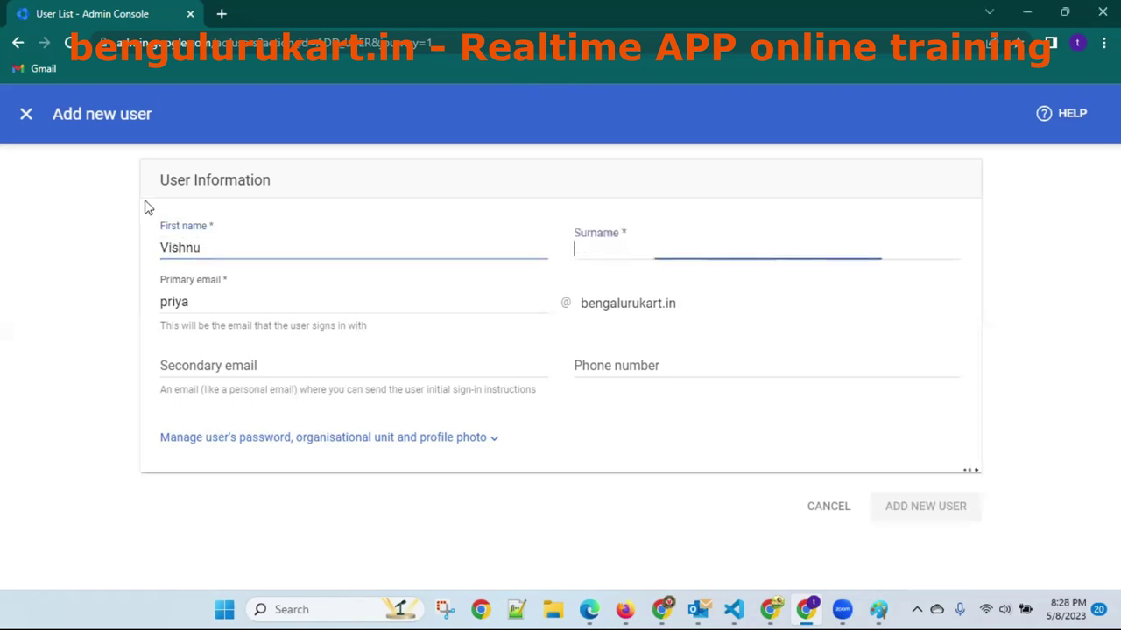
text(Priy)
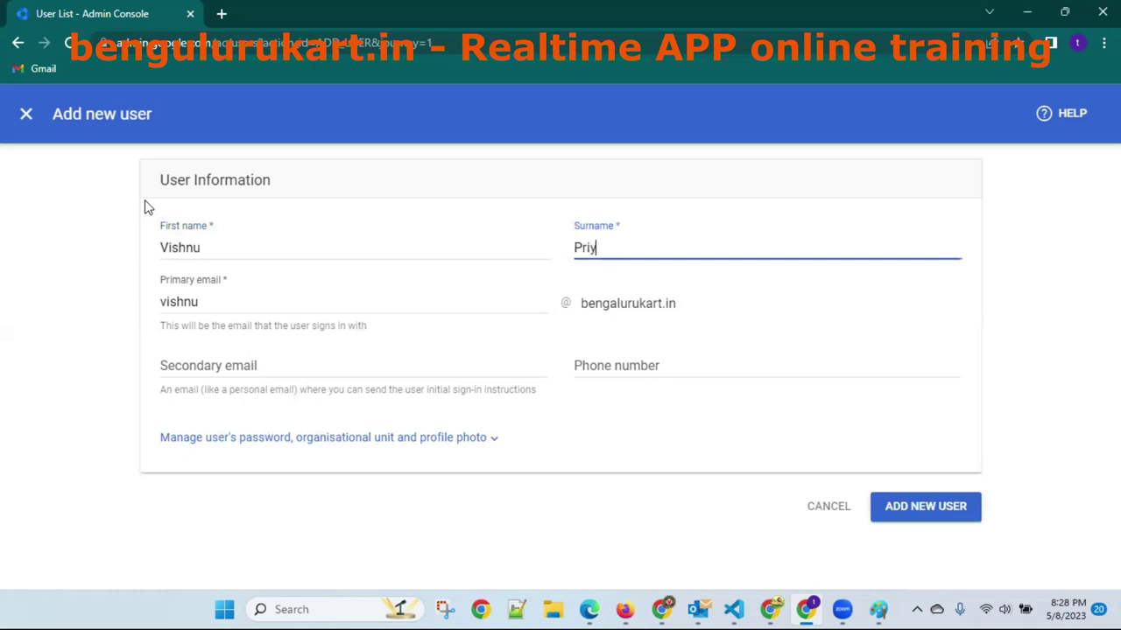
text(a)
click(387, 447)
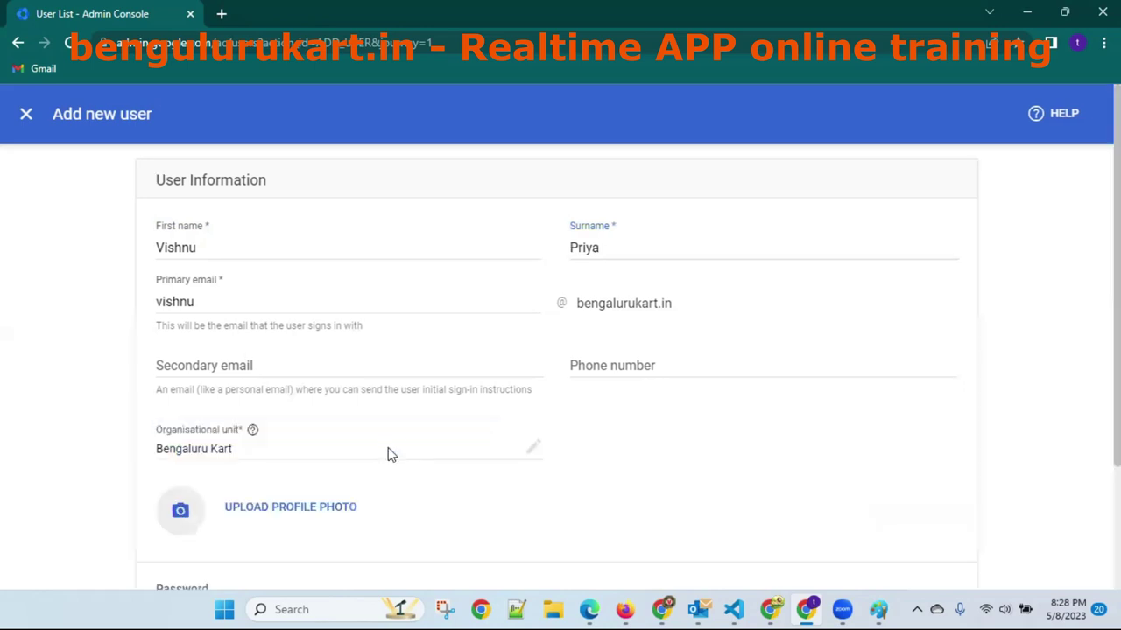
scroll(390, 451, down, 2)
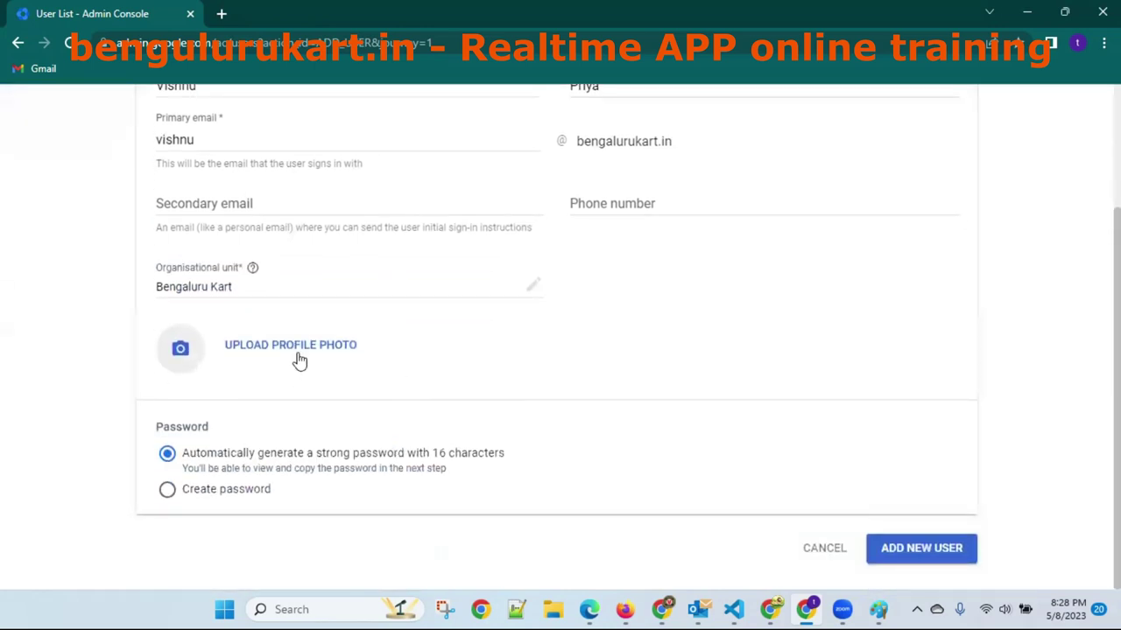
click(935, 552)
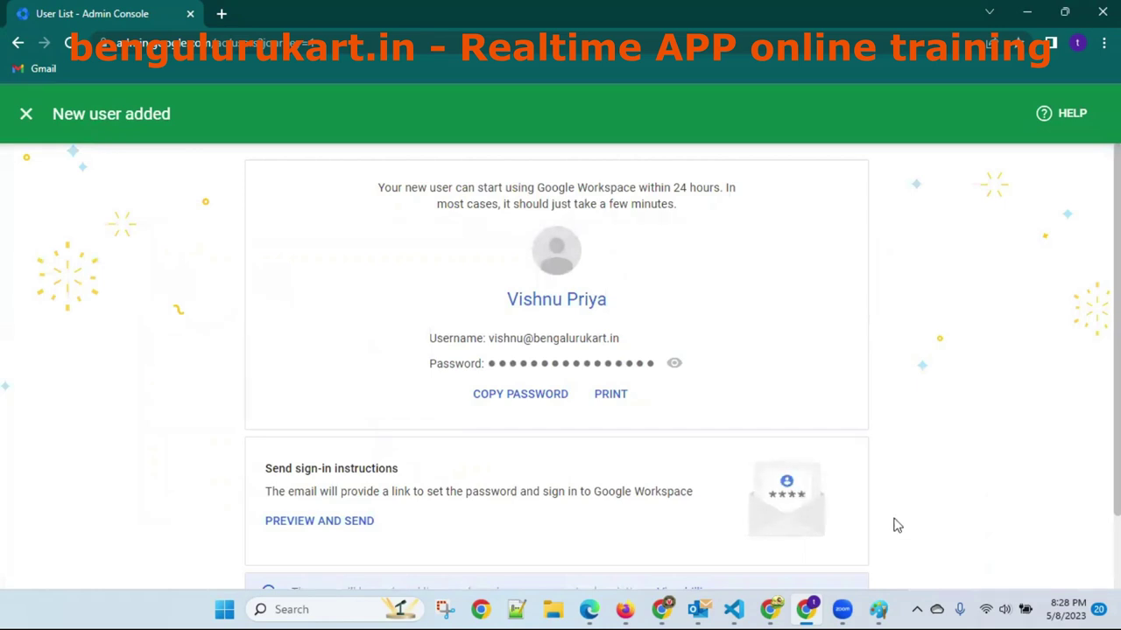
Step: Close the New user added page and the Copy password dialog to return to Users
scroll(609, 412, down, 1)
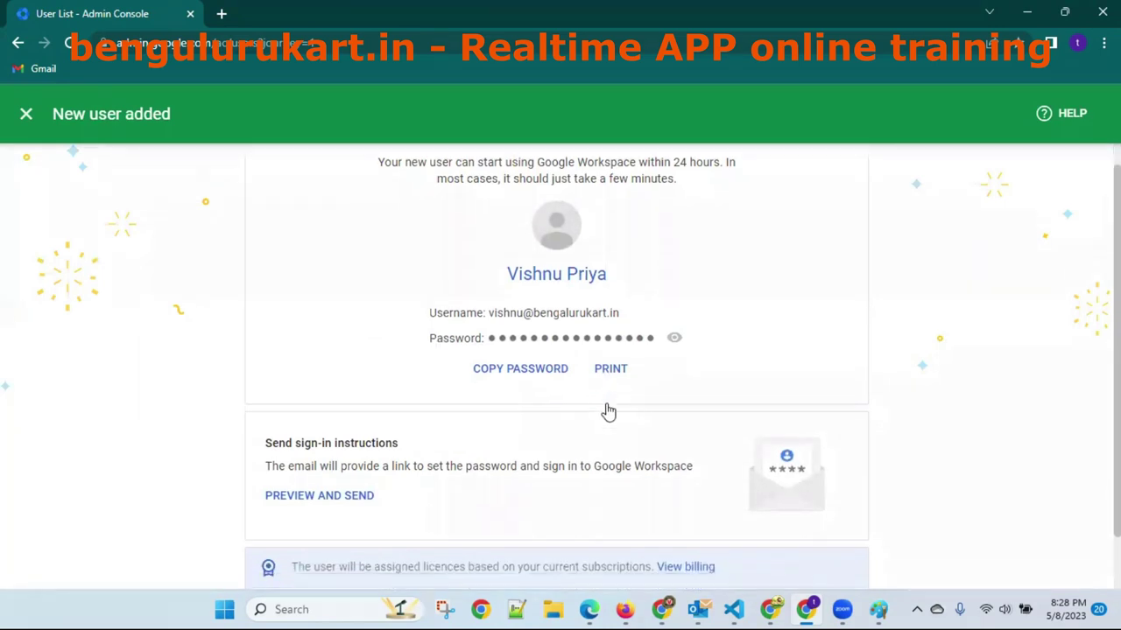
scroll(608, 412, down, 2)
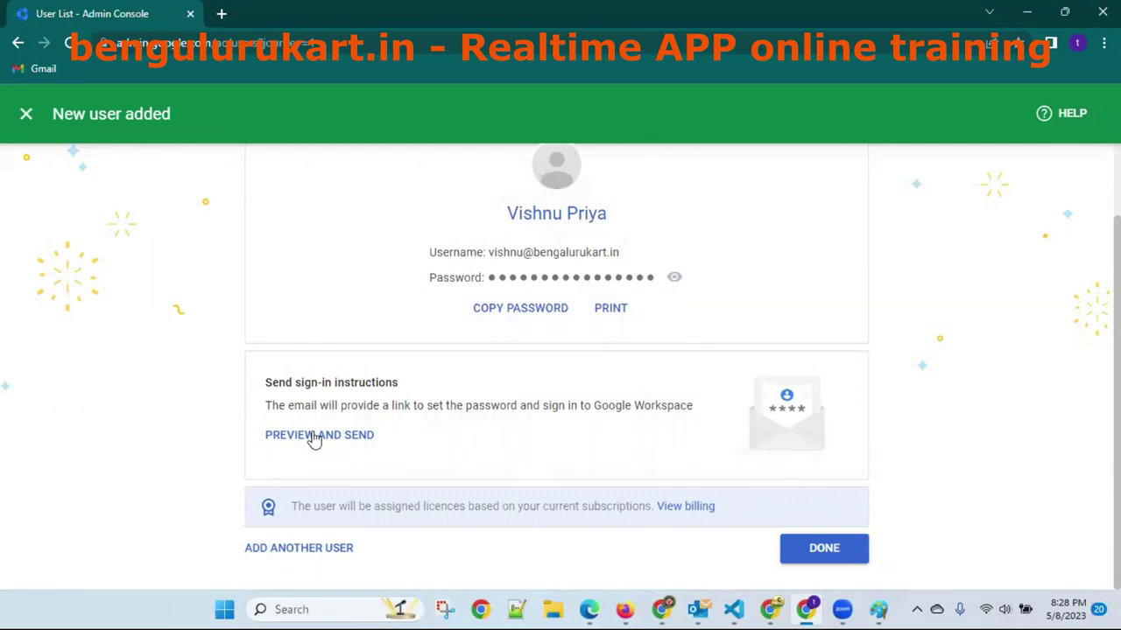
click(855, 552)
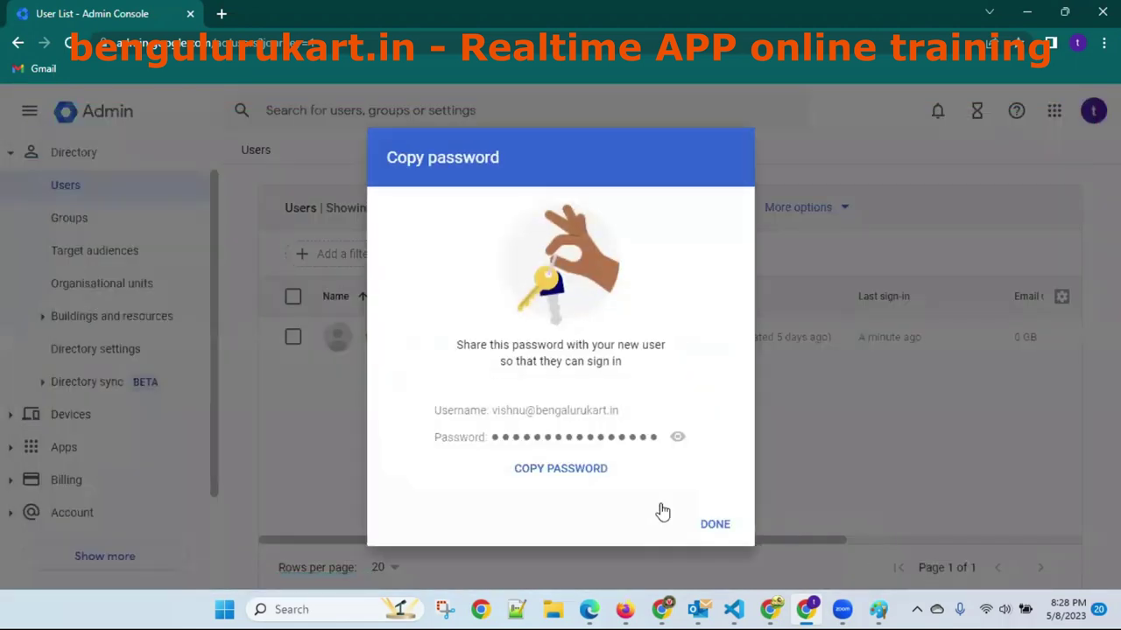
click(720, 523)
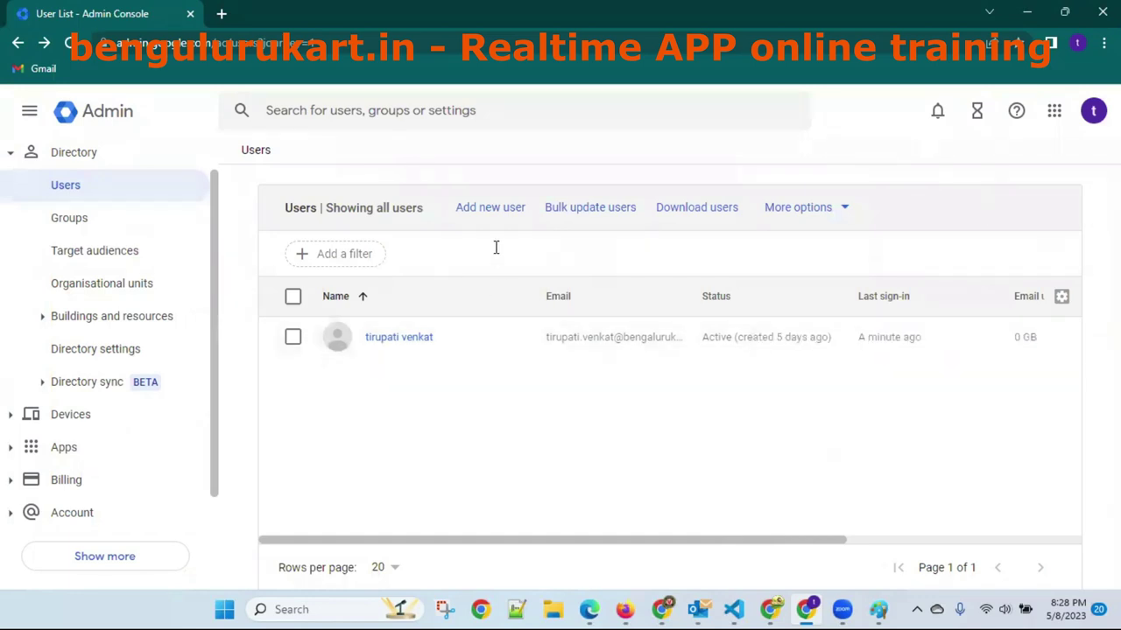
Step: Create a second bengalurukart.in user from a first name and surname, then close both confirmations
click(499, 214)
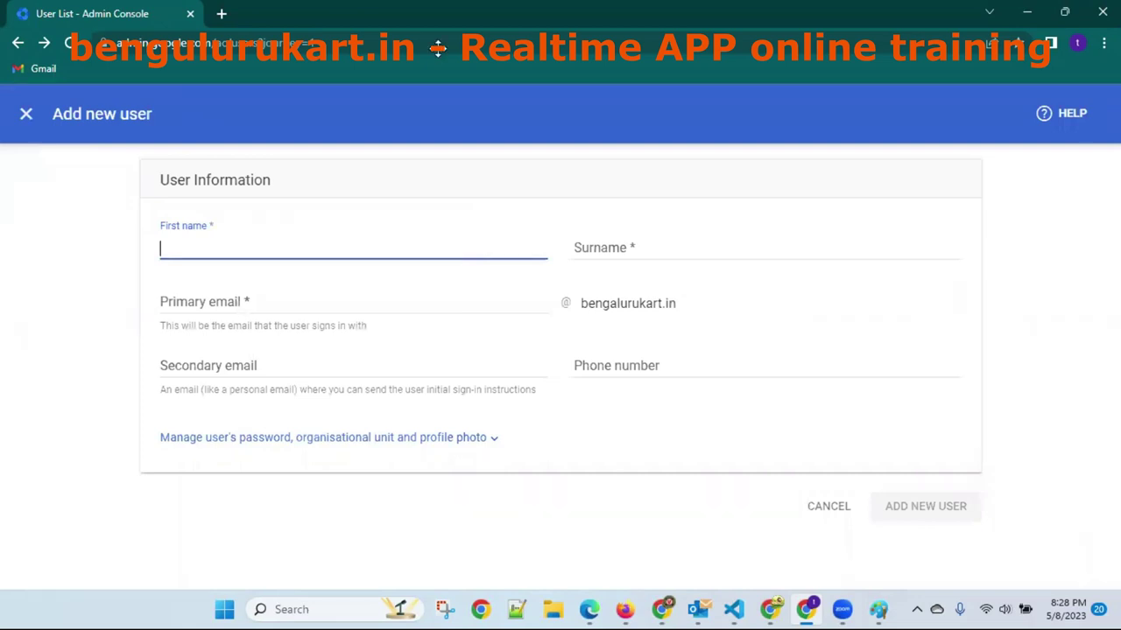
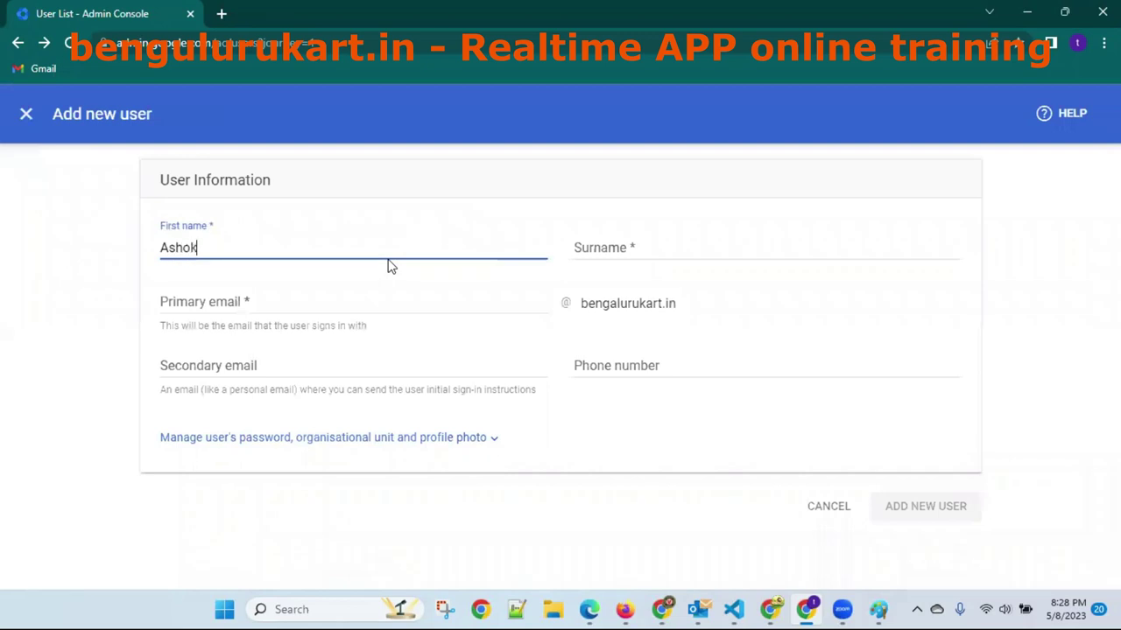
key(Tab)
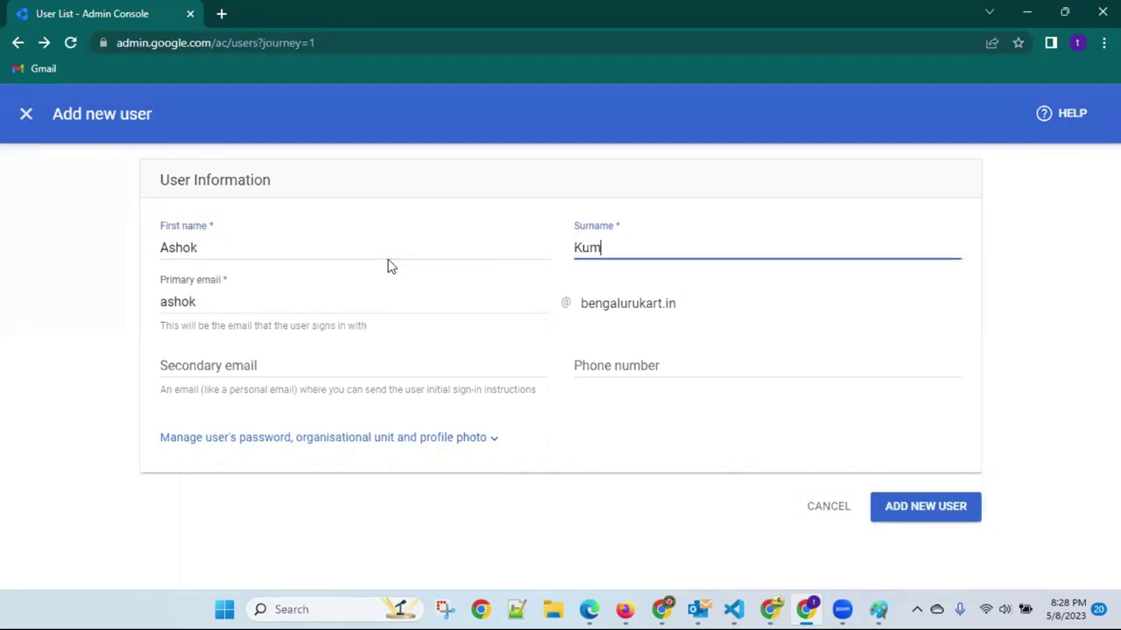
click(913, 498)
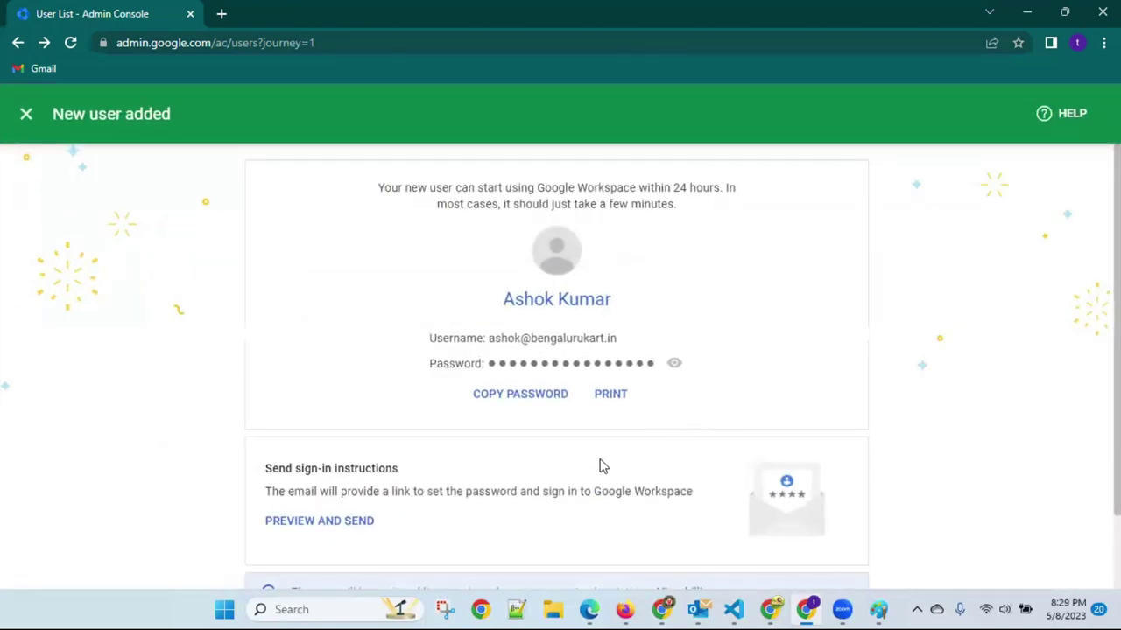
scroll(569, 467, down, 1)
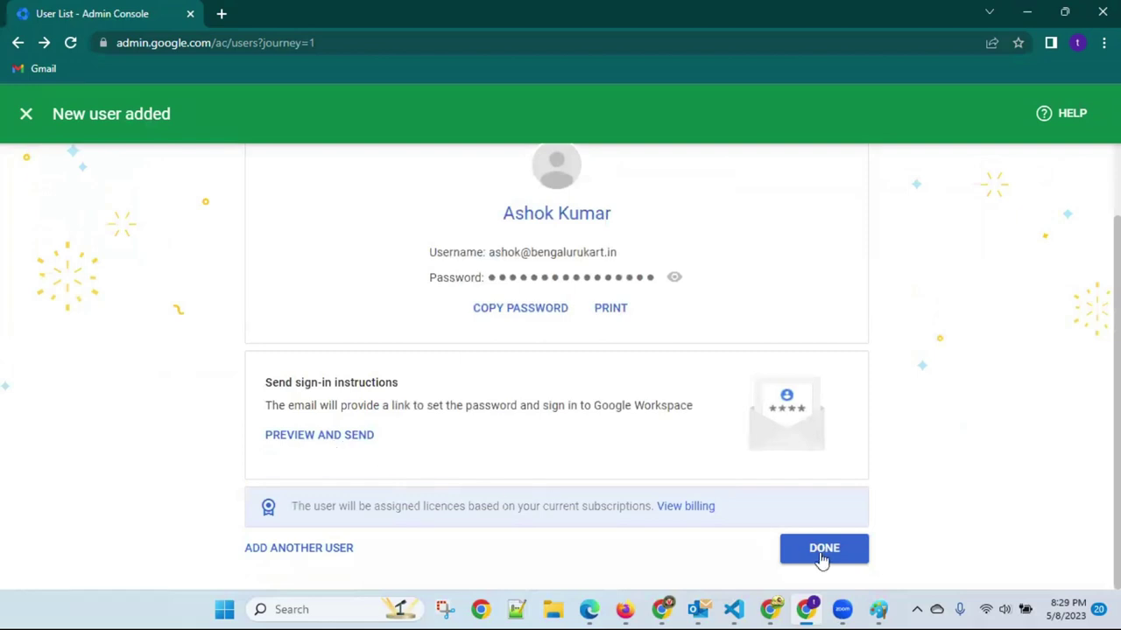
click(820, 554)
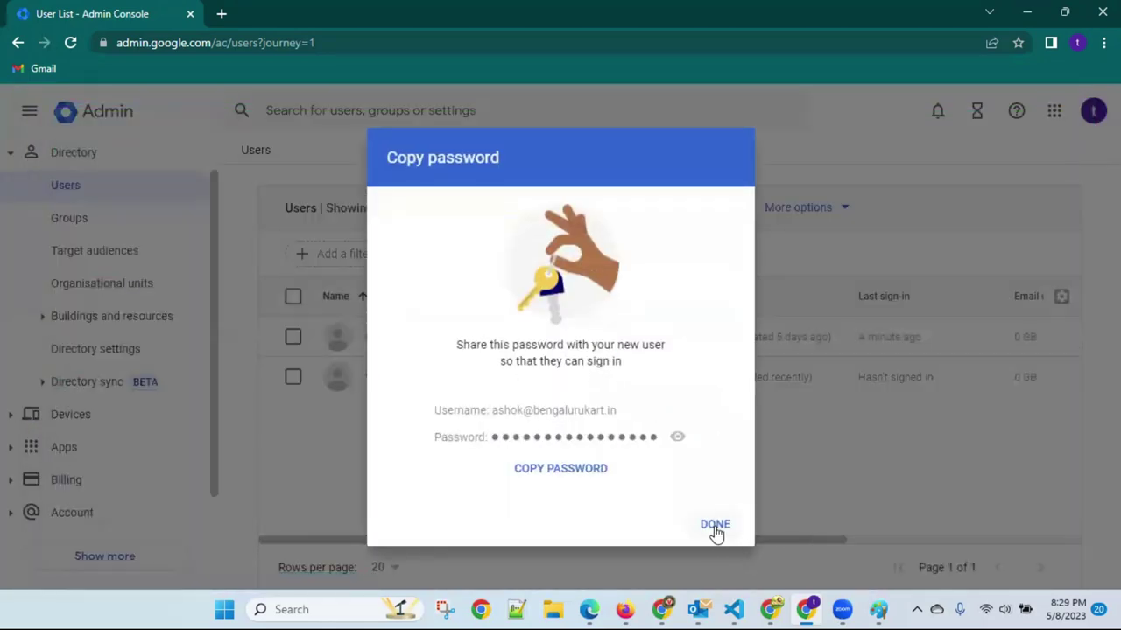
click(716, 526)
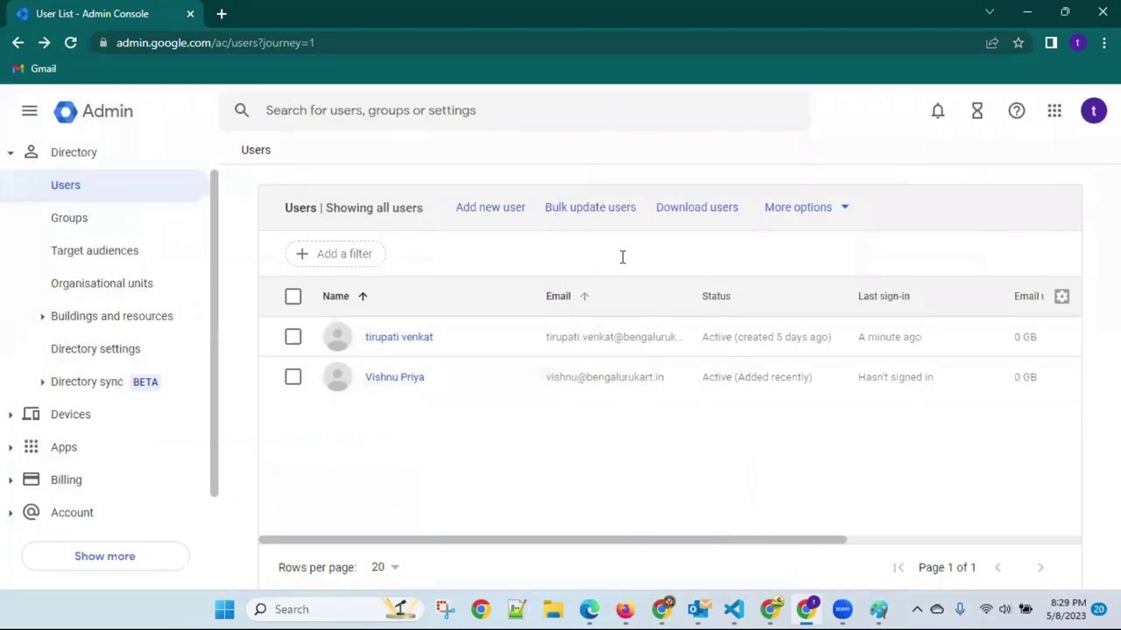
click(493, 210)
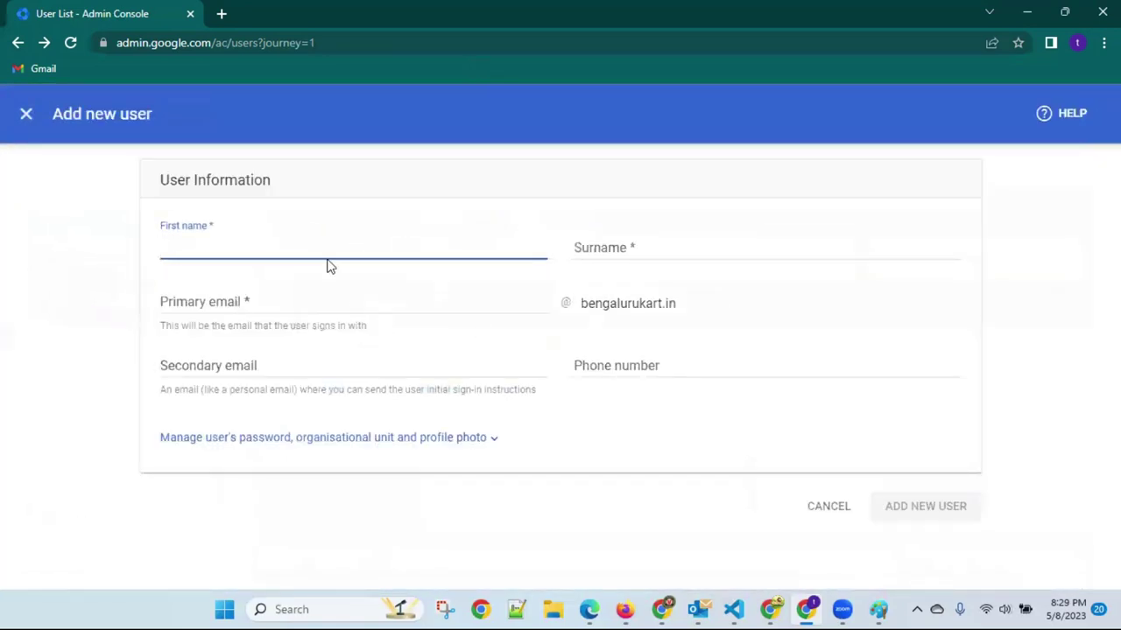
Step: Add a third user with a custom primary e-mail address and close both confirmations
key(Tab)
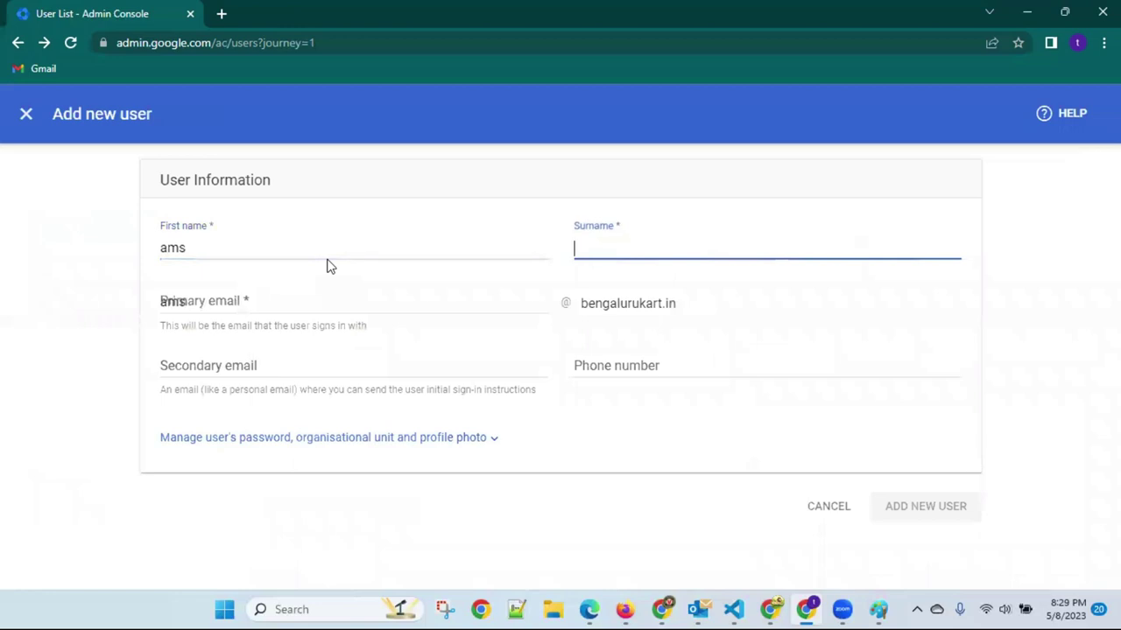
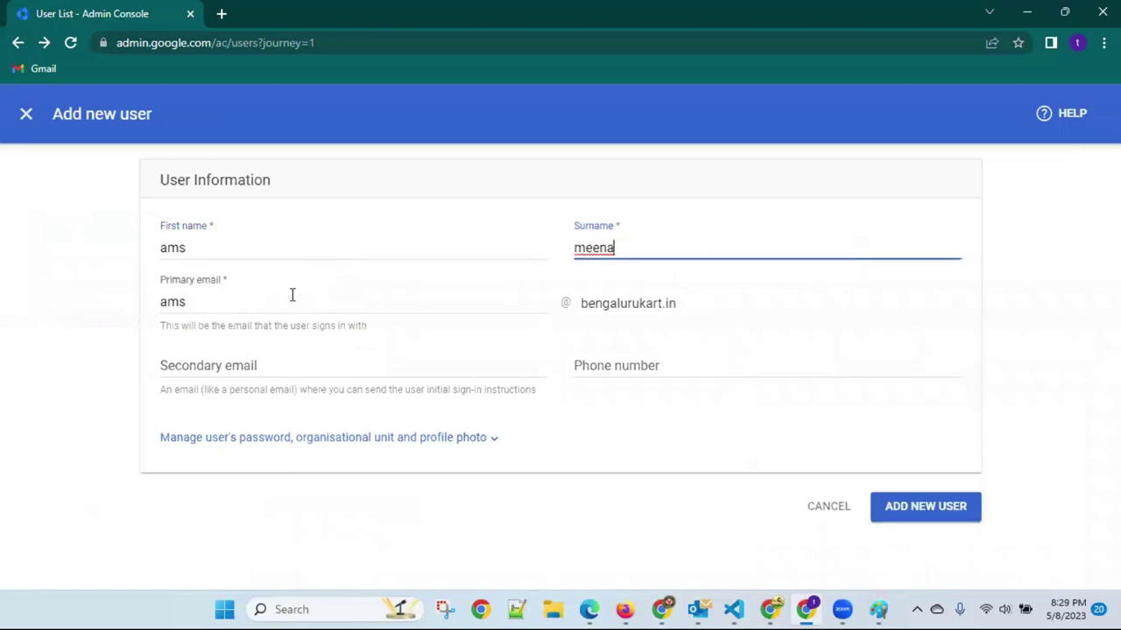
key(Tab)
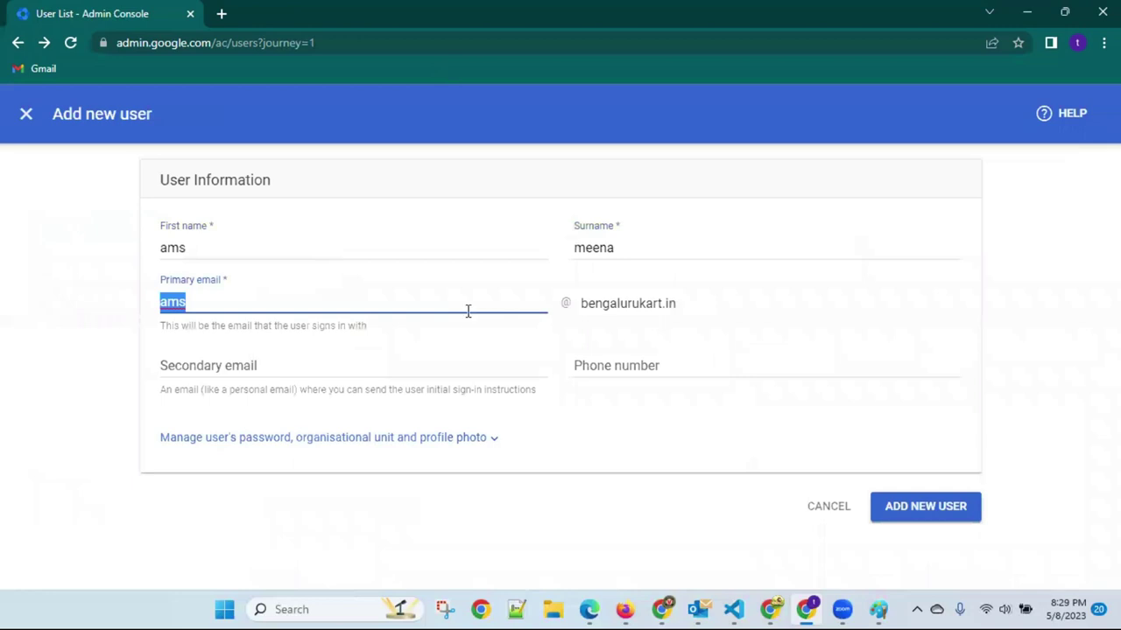
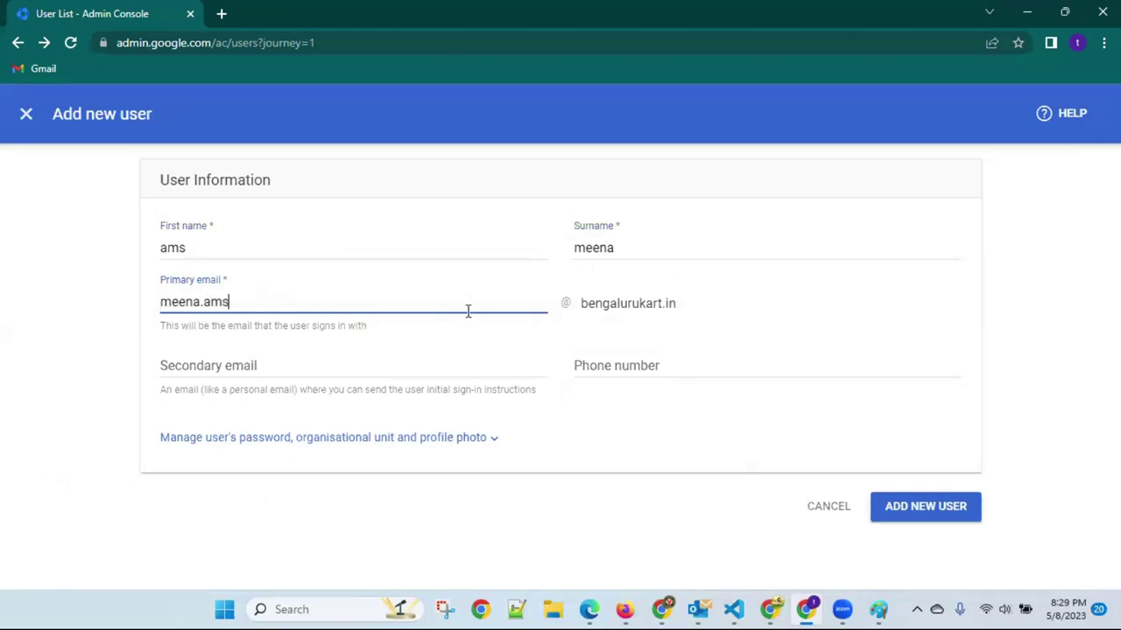
click(956, 506)
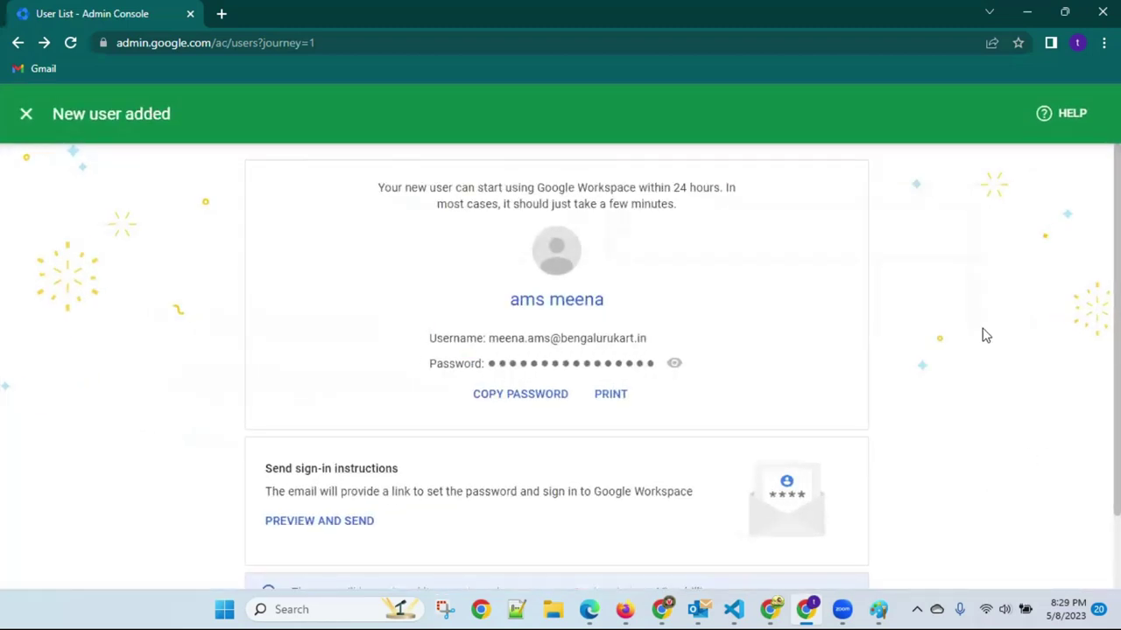
scroll(924, 254, down, 1)
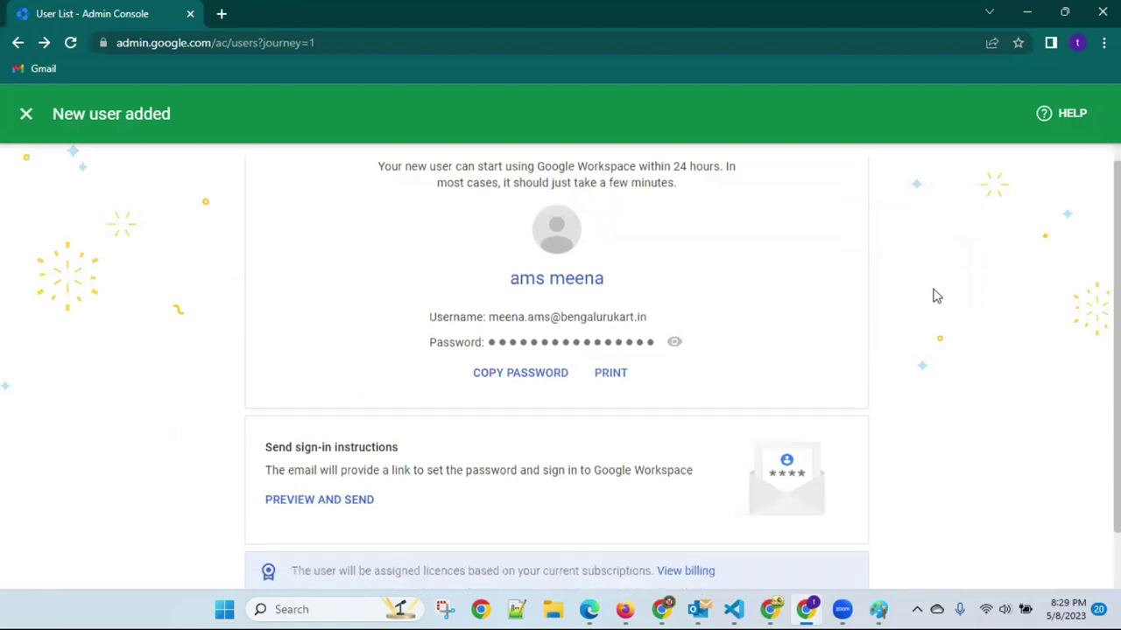
click(839, 550)
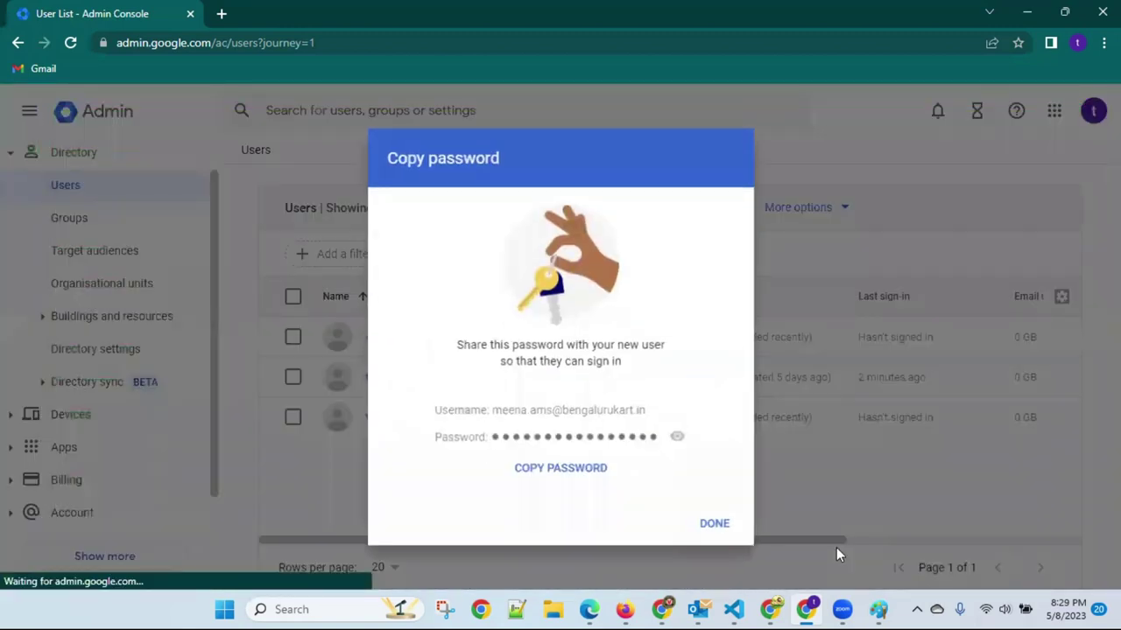
click(713, 525)
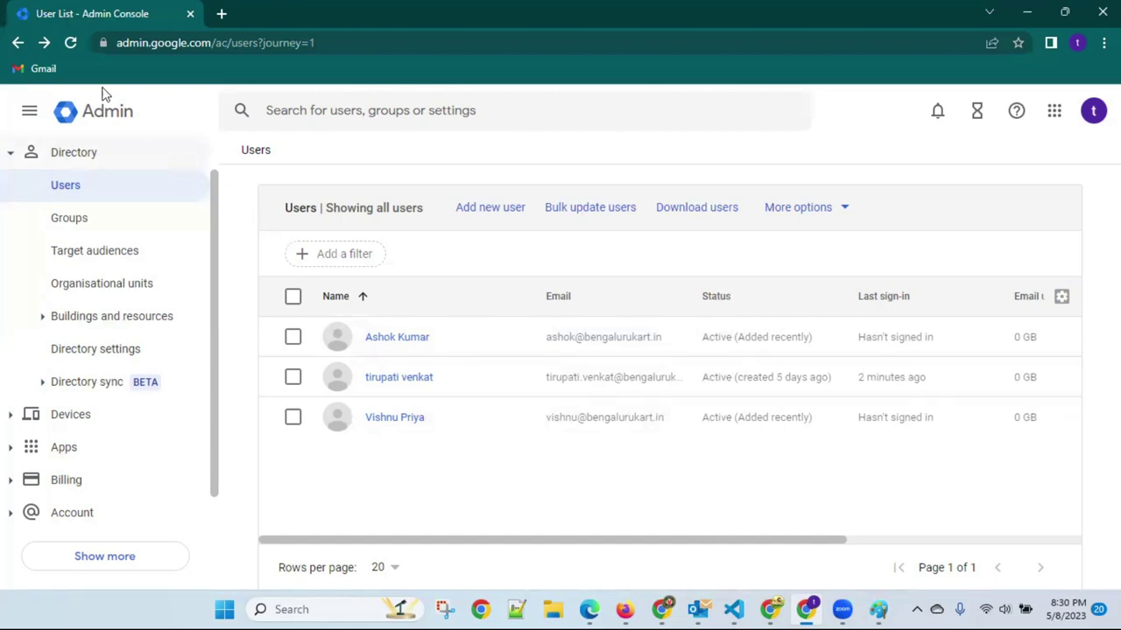
Step: Reload the Users list to show all four accounts, then open a new Chrome tab
click(70, 42)
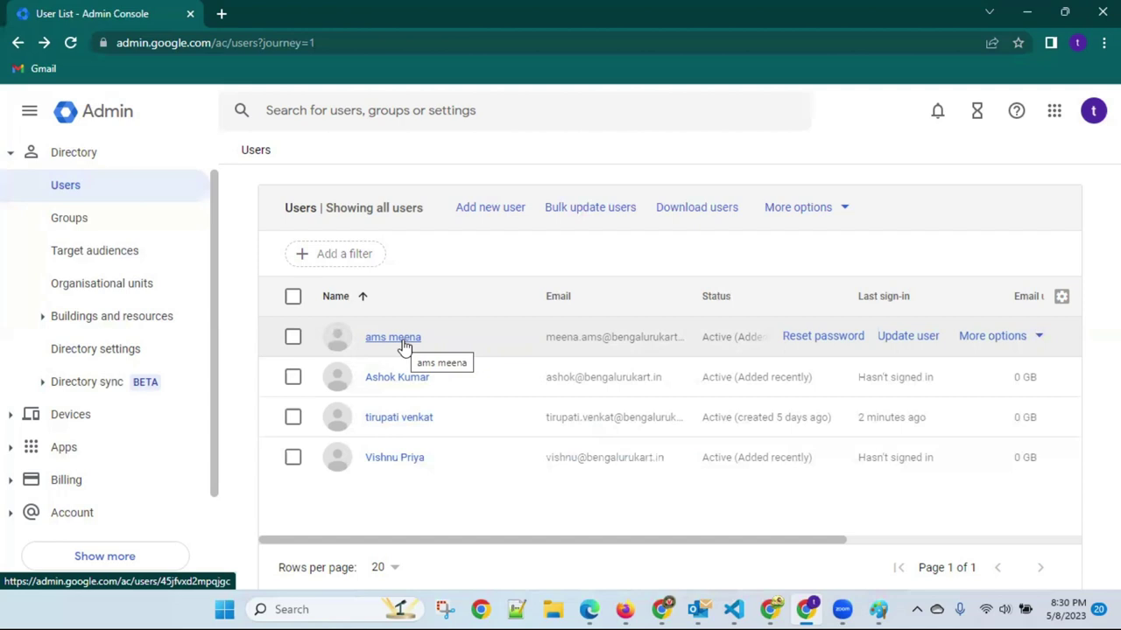
click(229, 25)
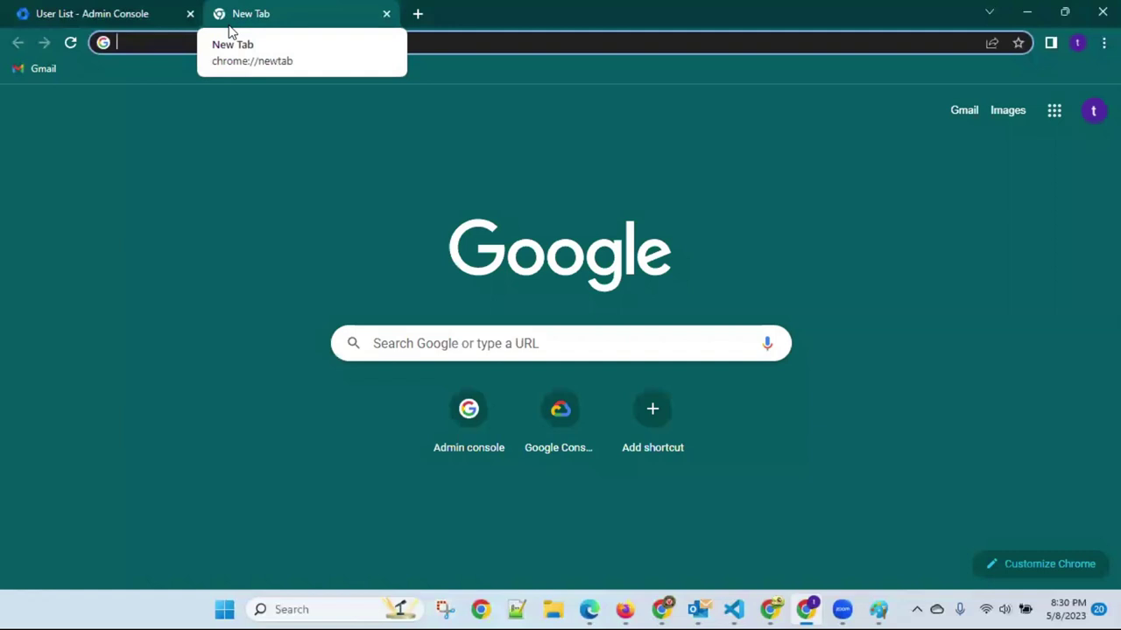
Step: Sign in to Google Cloud console with the admin password after checking the Paint notes
click(561, 415)
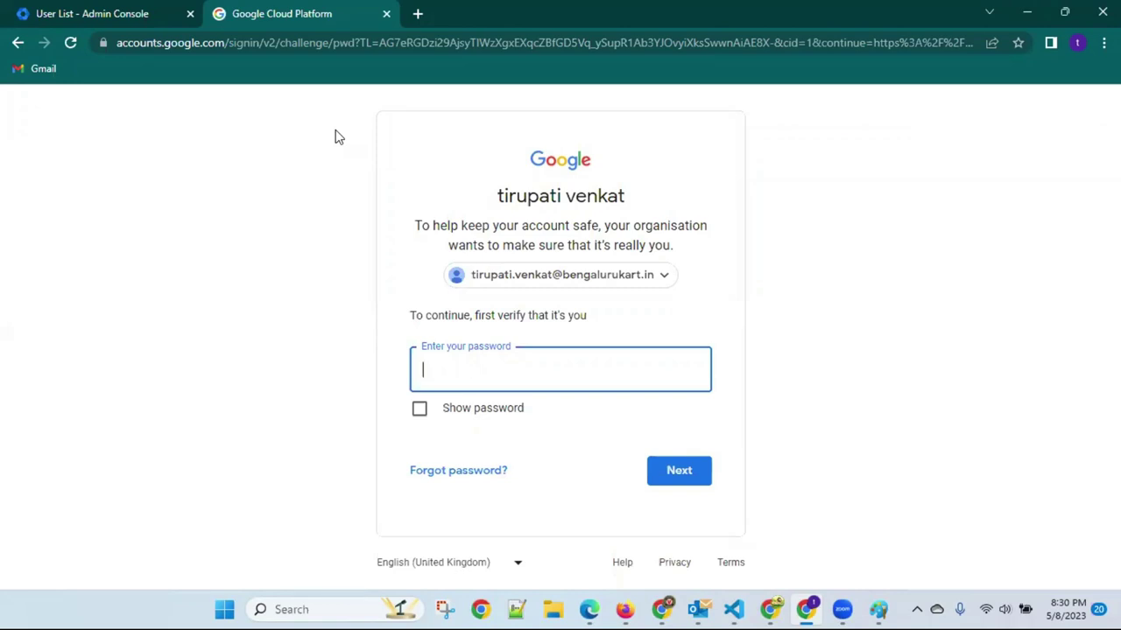
click(880, 610)
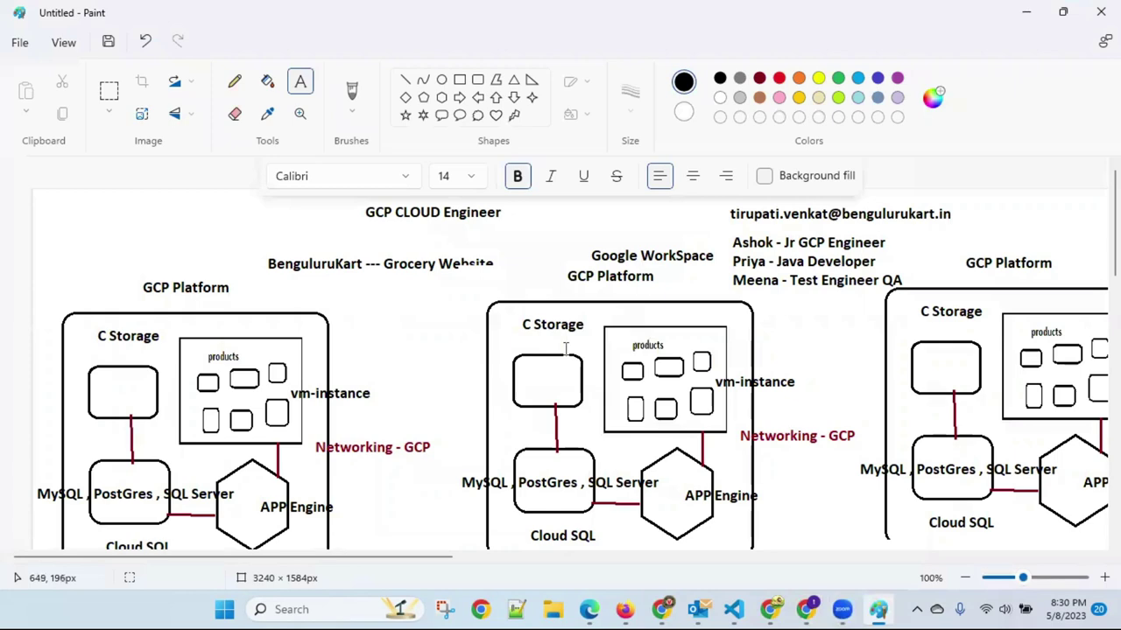
click(1027, 14)
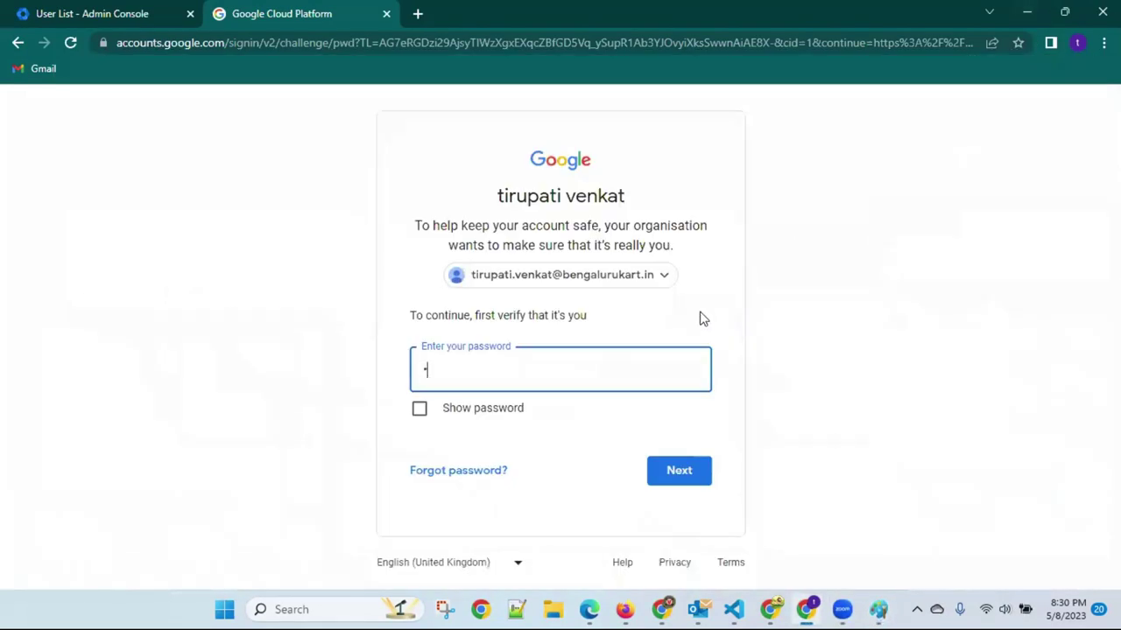
text(••••••••••)
click(684, 472)
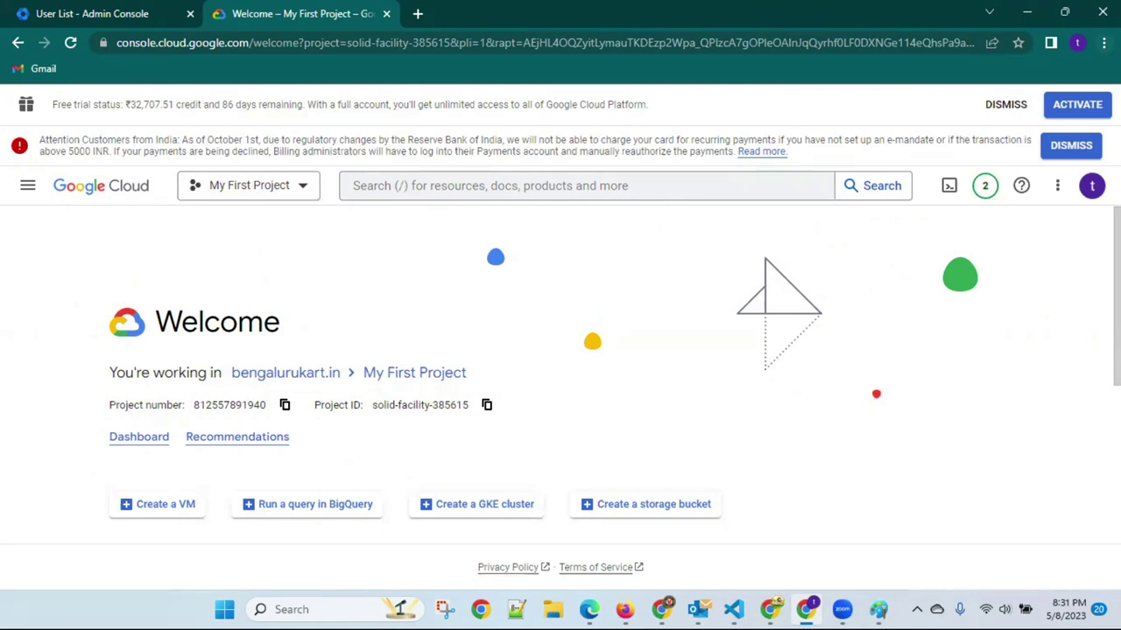
Step: Dismiss the India payments banner, open IAM and admin from search, and close the tutorial panel
click(1070, 147)
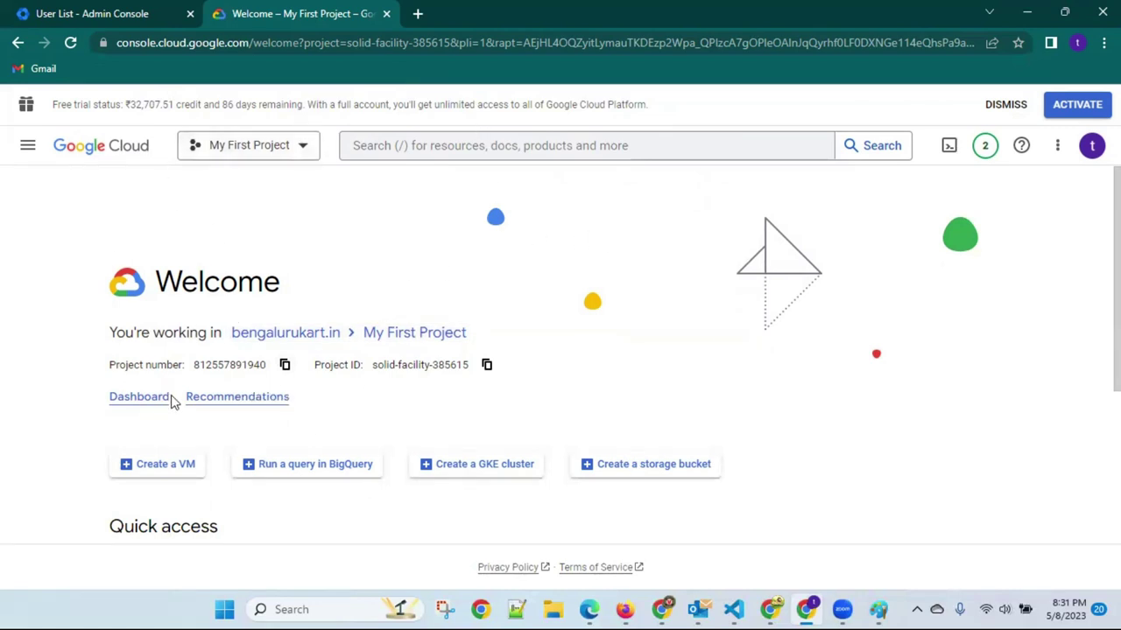
click(367, 146)
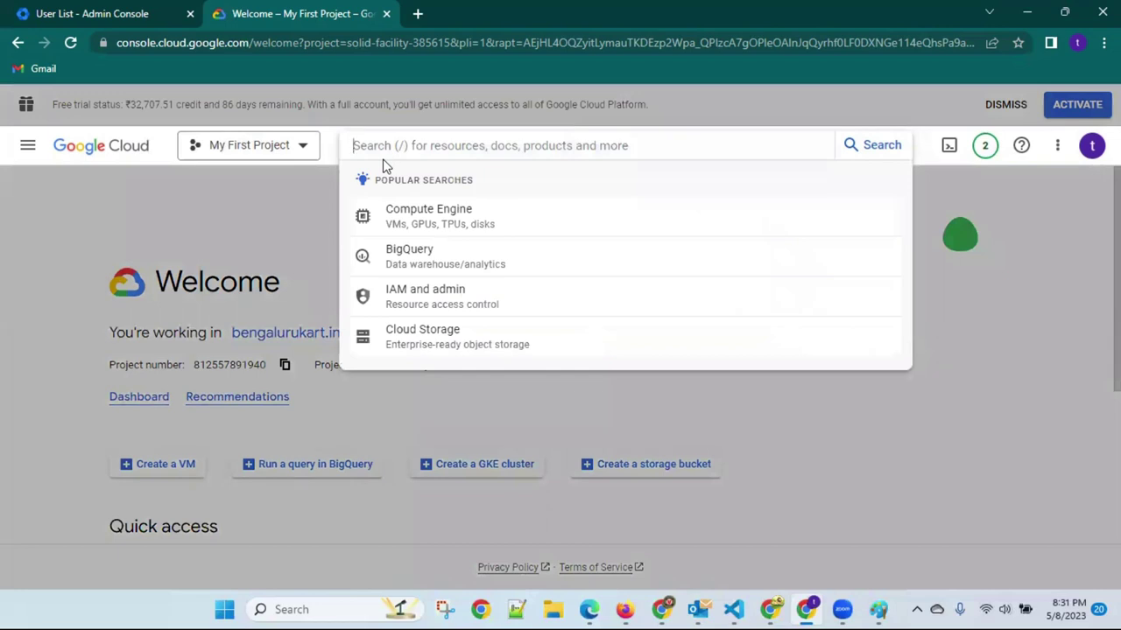
click(413, 295)
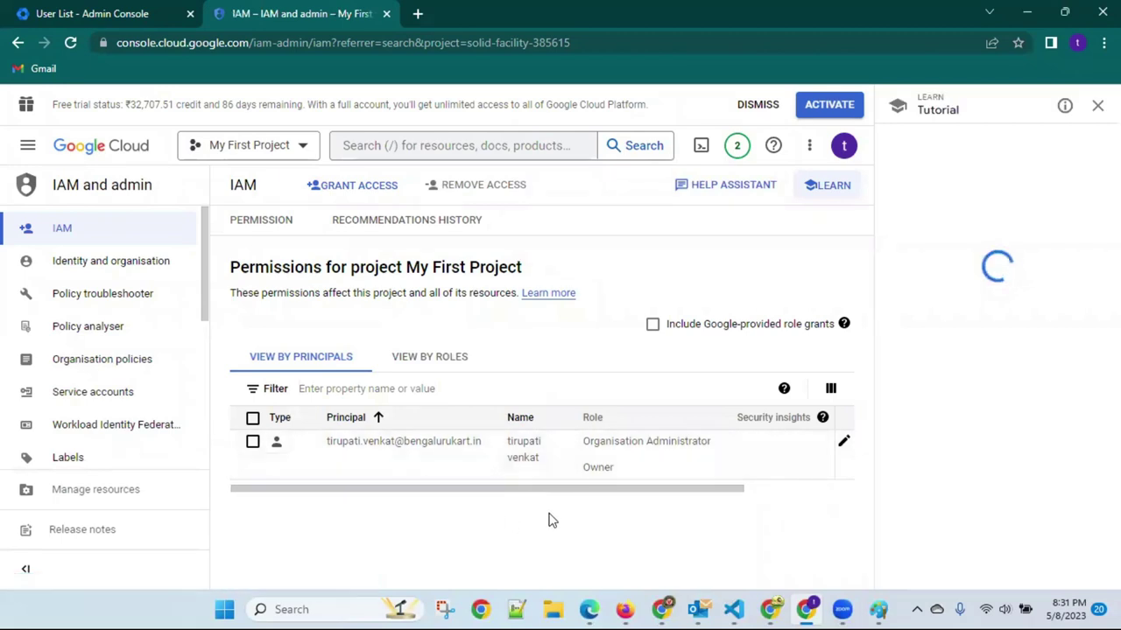
click(1097, 105)
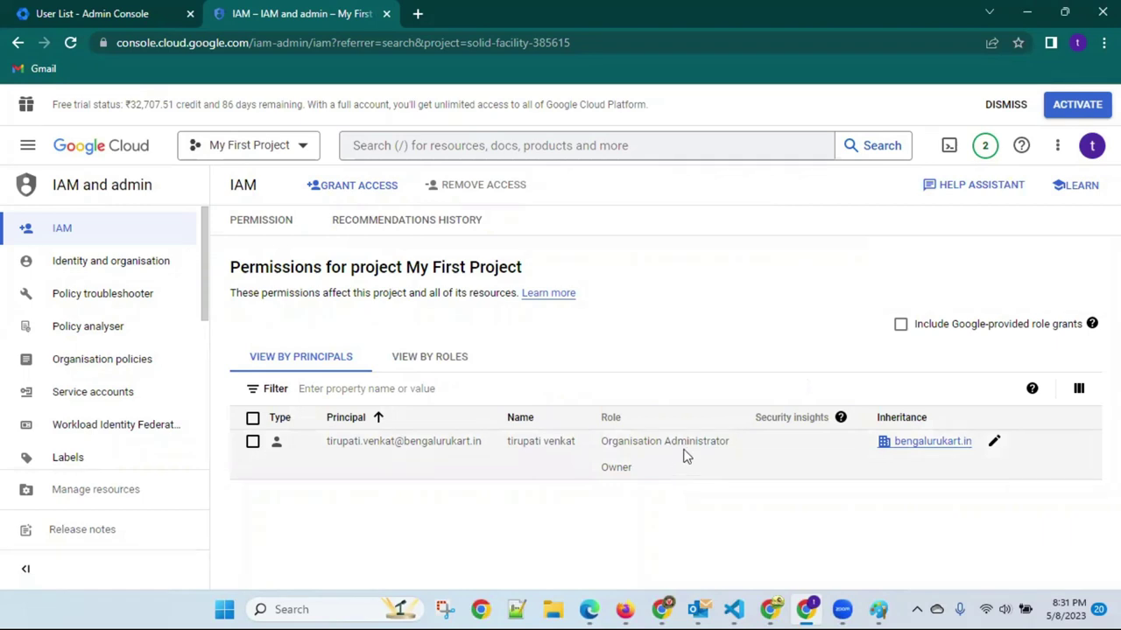
click(154, 262)
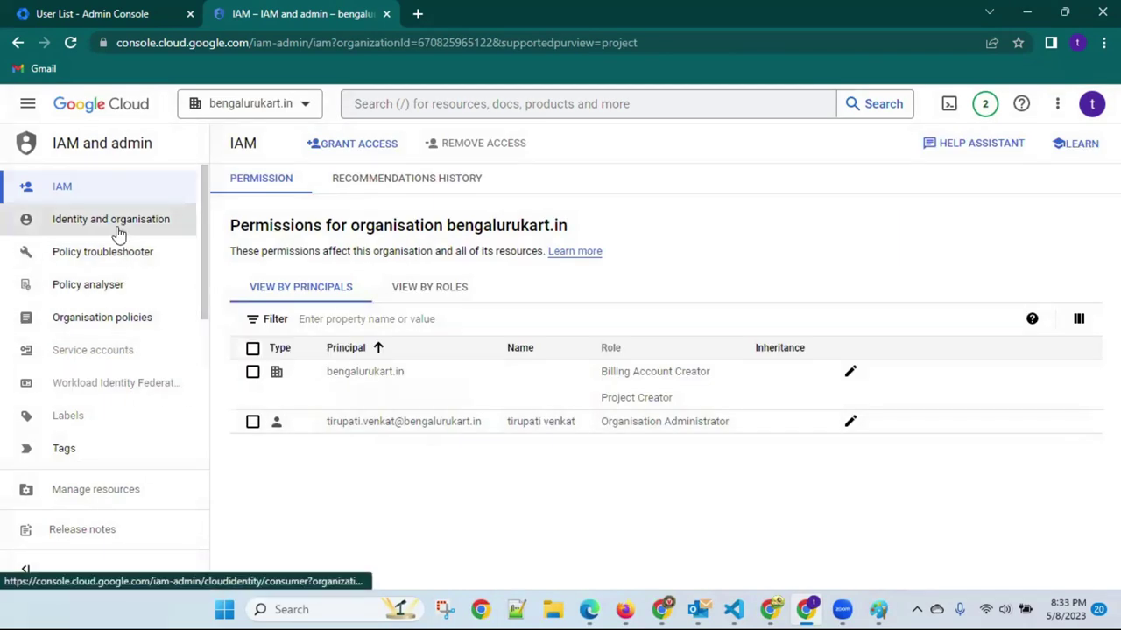
Step: Open the bengalurukart.in foundation setup checklist overview, then bring the Paint diagram forward
click(117, 230)
click(327, 374)
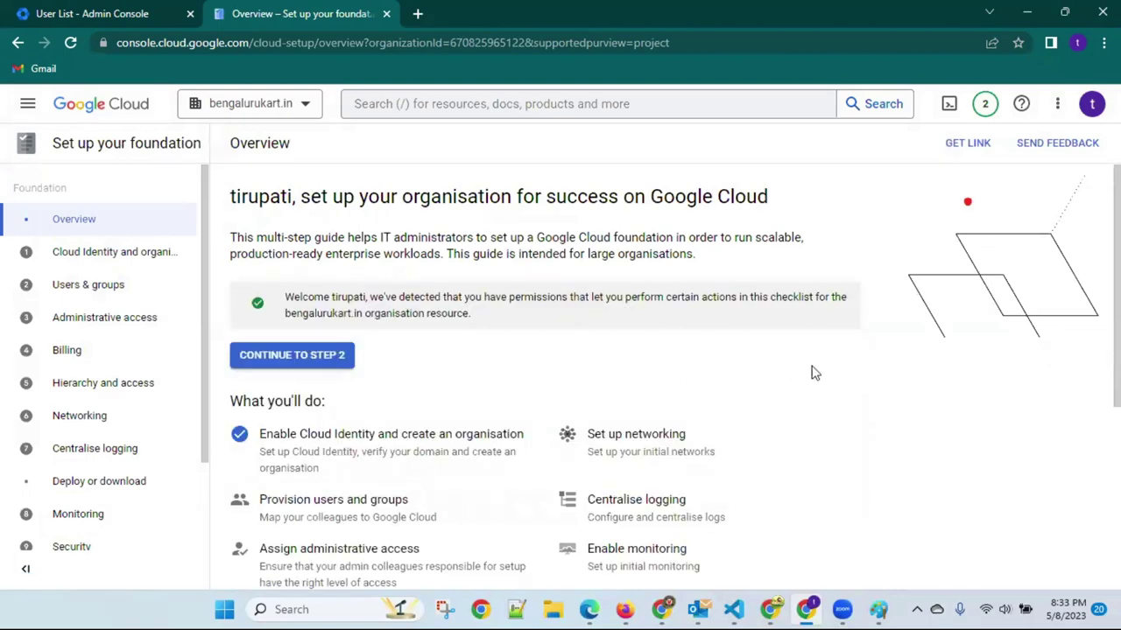
scroll(812, 372, down, 3)
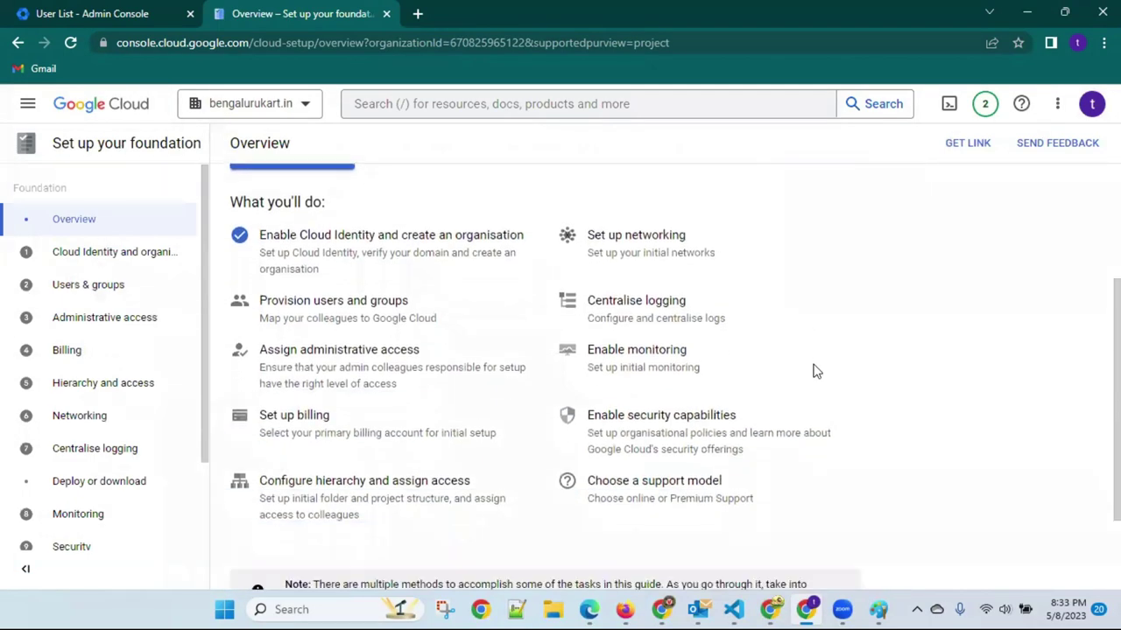
scroll(826, 342, up, 1)
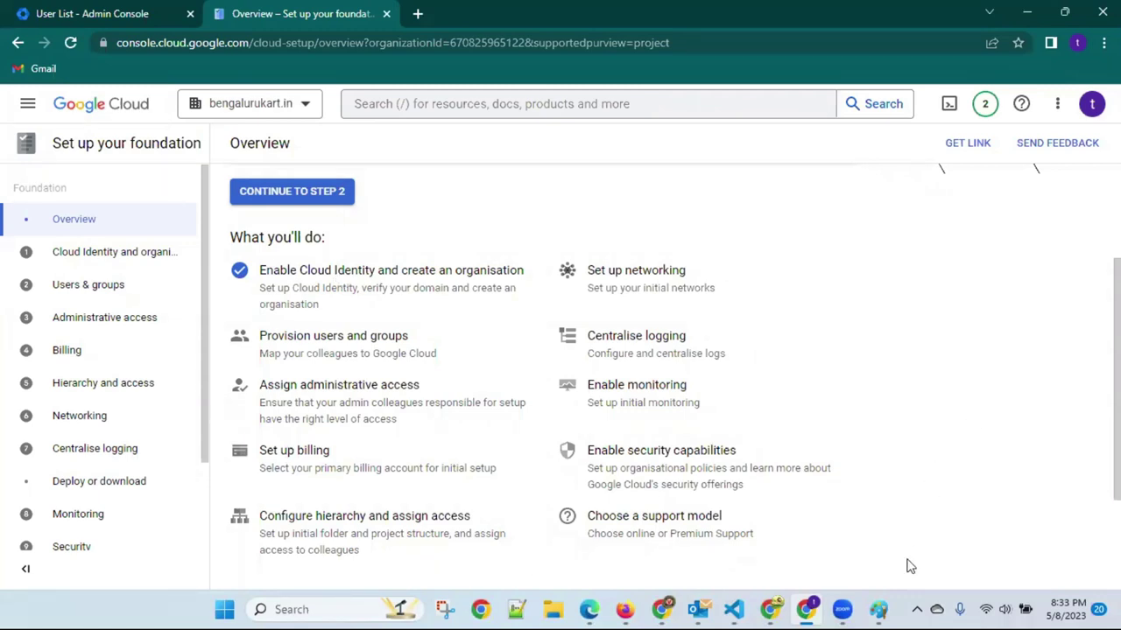
click(878, 609)
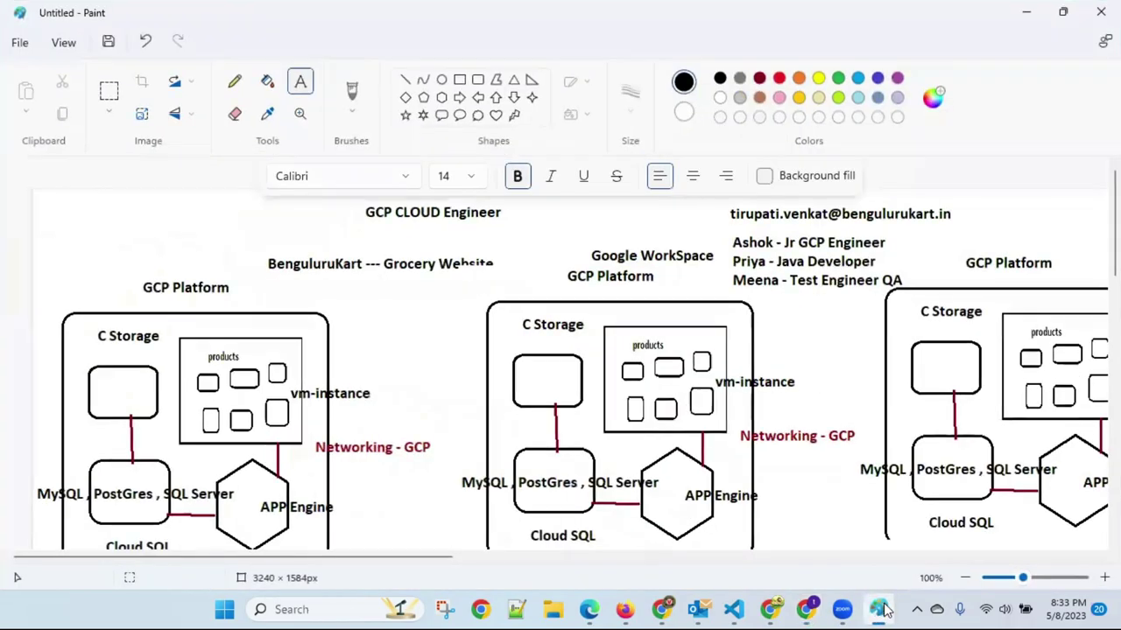
click(523, 329)
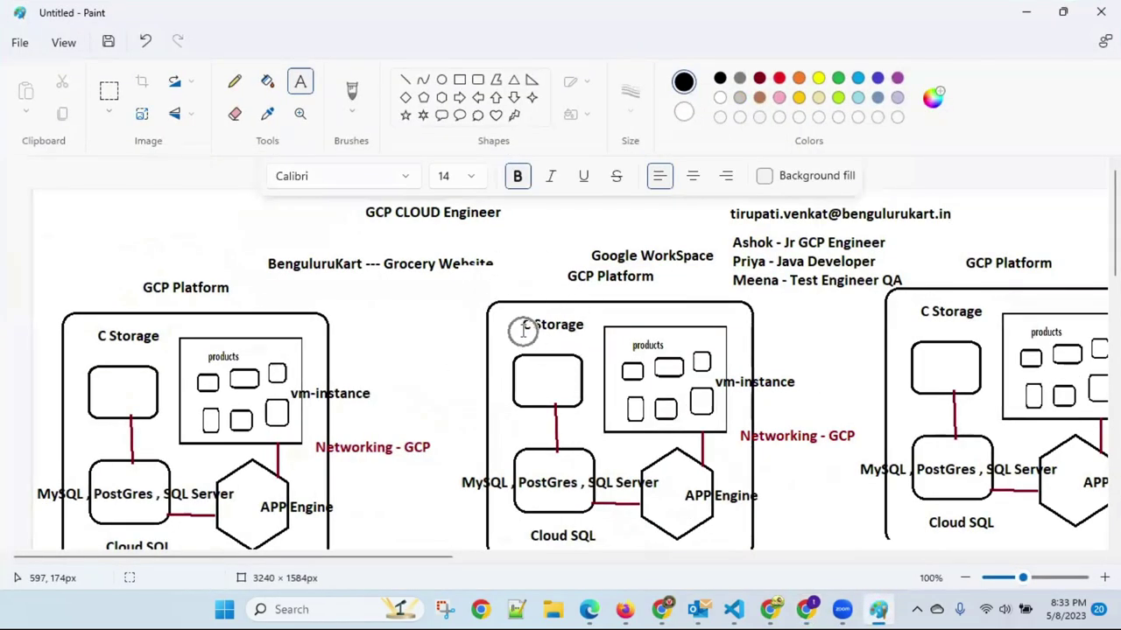
click(665, 345)
click(666, 345)
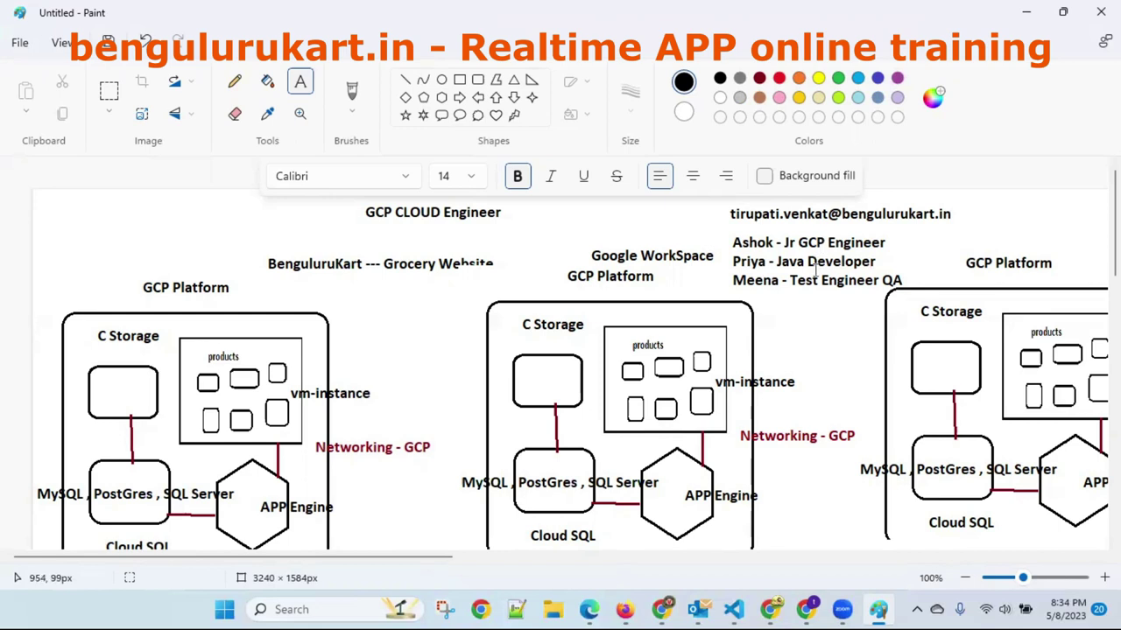
click(1027, 12)
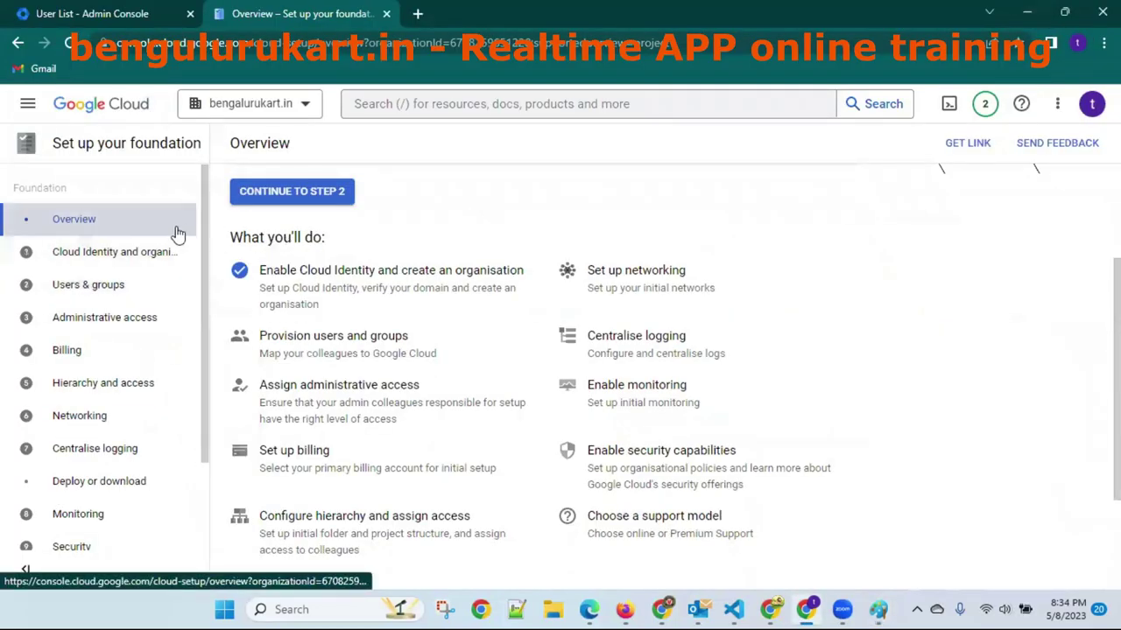
Step: Complete the Cloud Identity and organisation task using the current Workspace customer
click(153, 254)
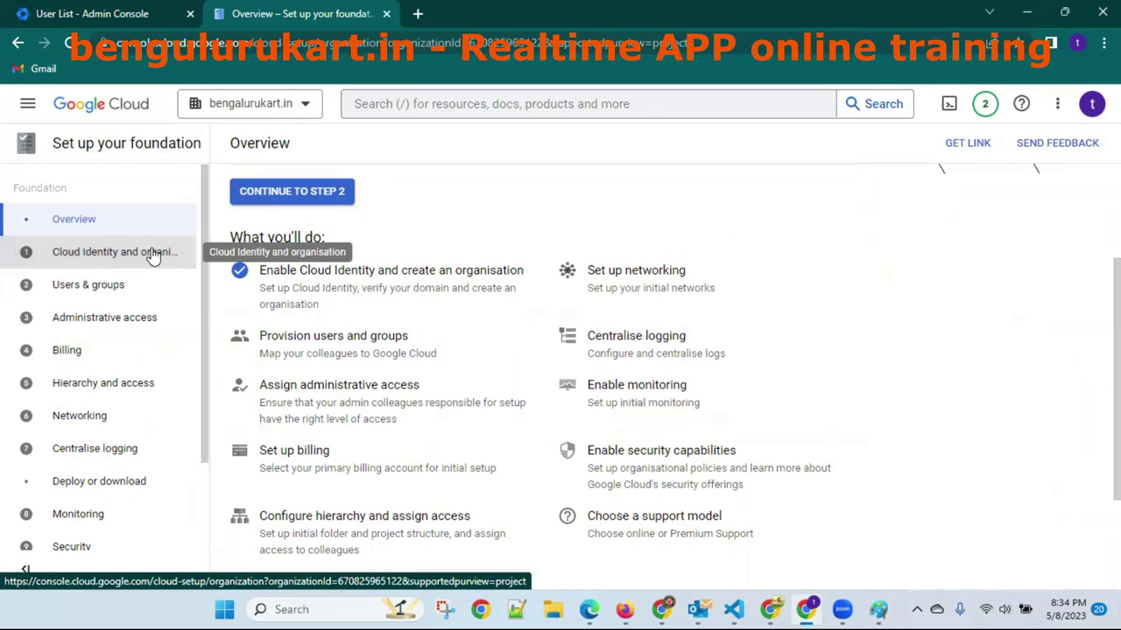
scroll(606, 375, down, 6)
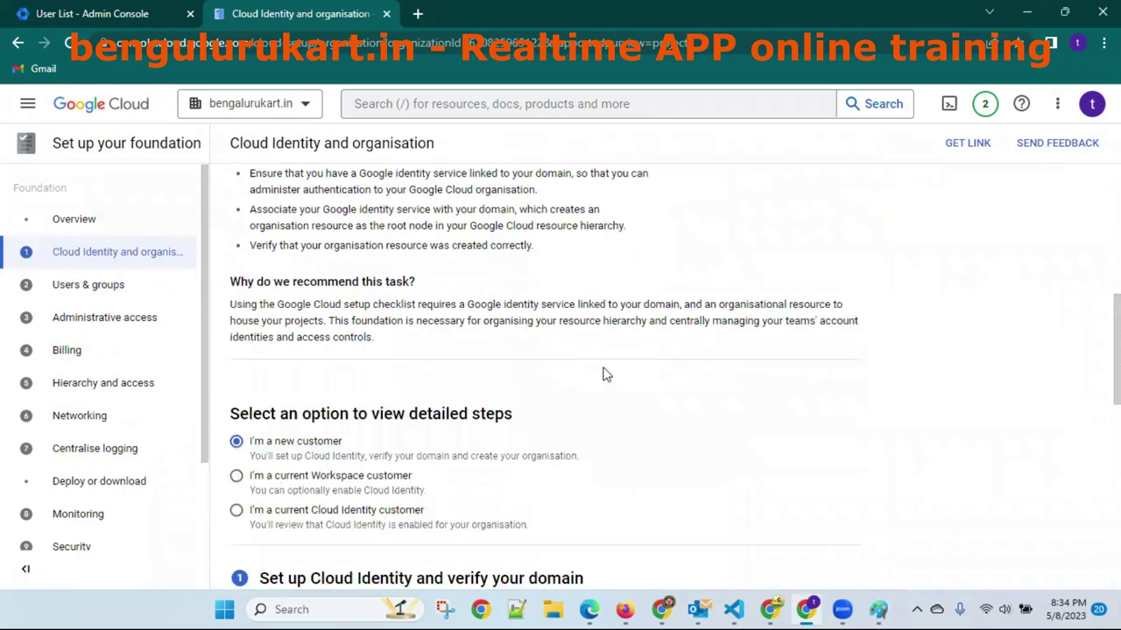
scroll(605, 375, down, 6)
scroll(610, 371, up, 3)
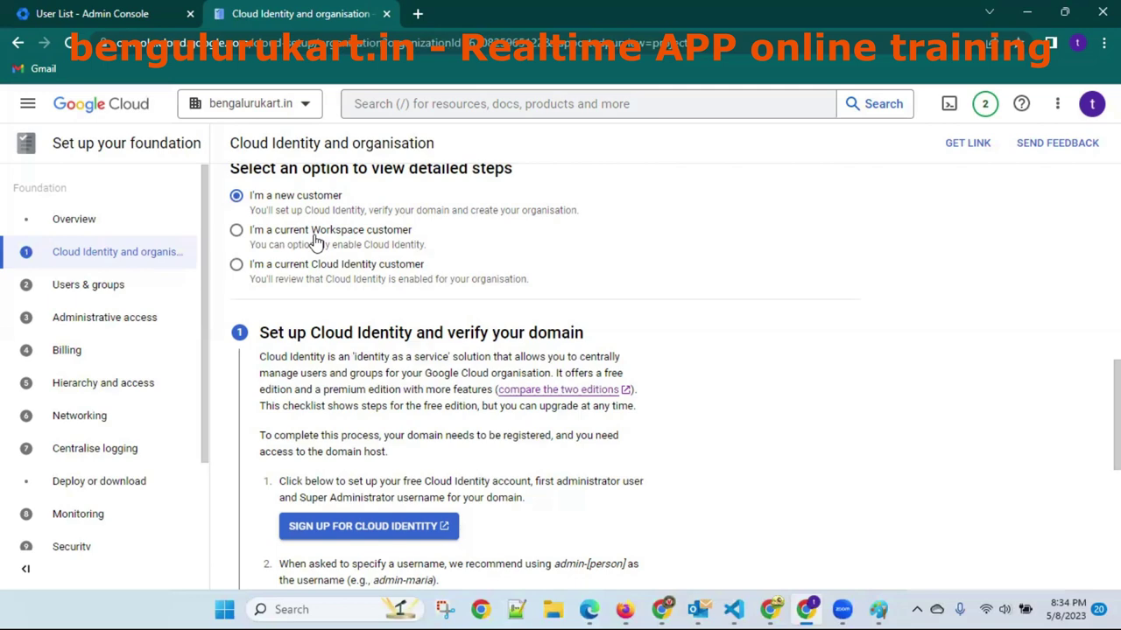
click(316, 243)
scroll(688, 333, down, 3)
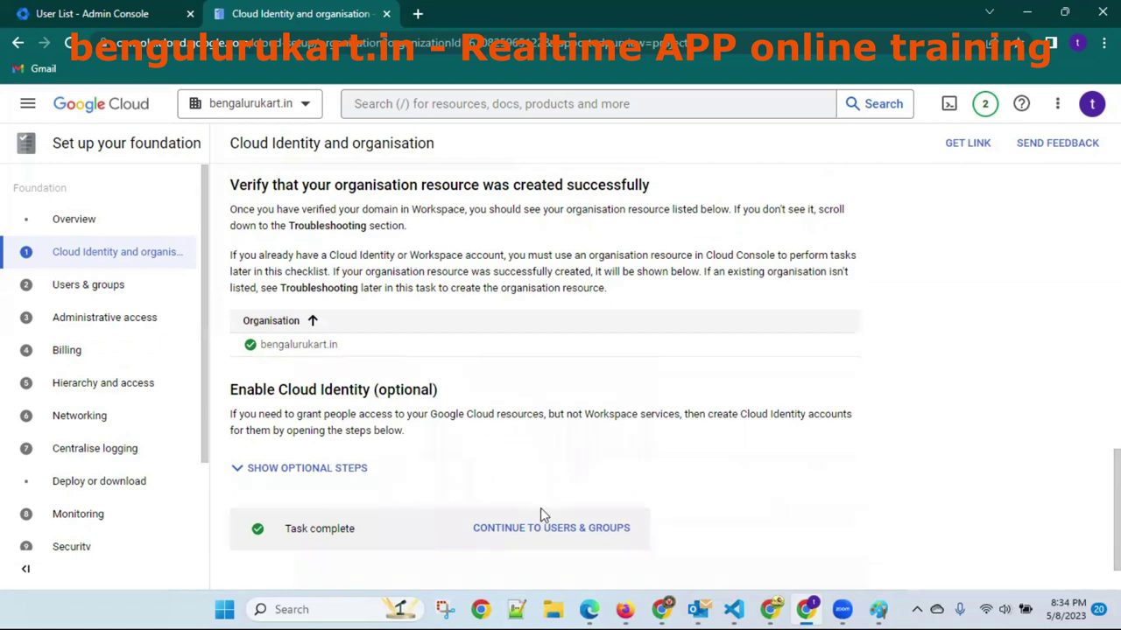
click(570, 531)
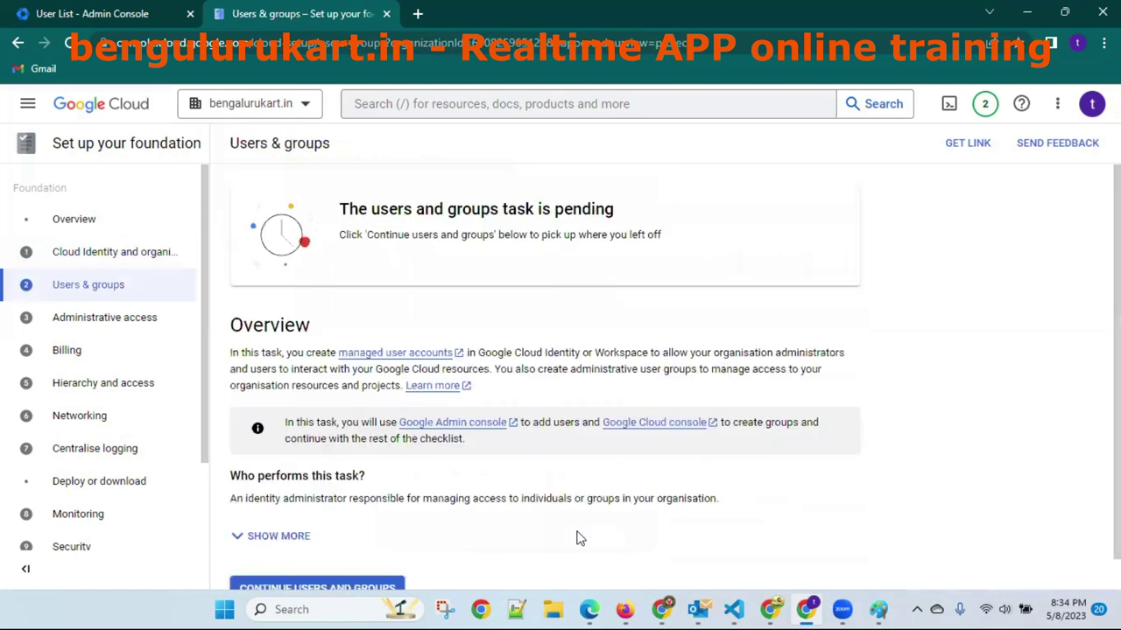
Step: Move through Users & groups to the recommended groups list and start creating gcp-devops
scroll(576, 537, down, 1)
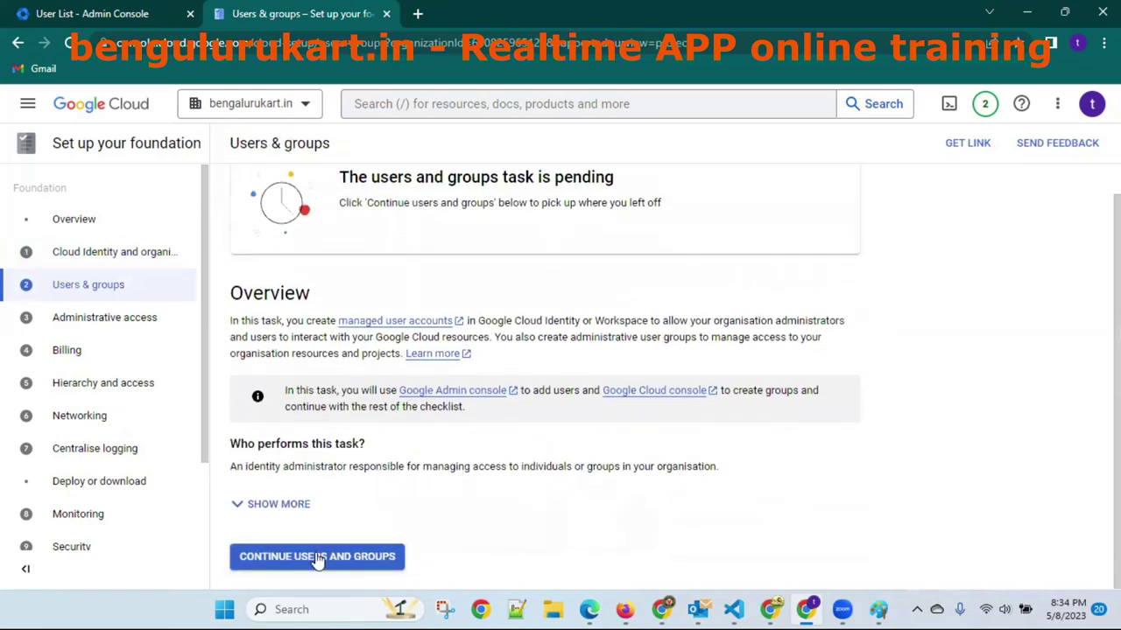
click(317, 557)
scroll(503, 483, down, 1)
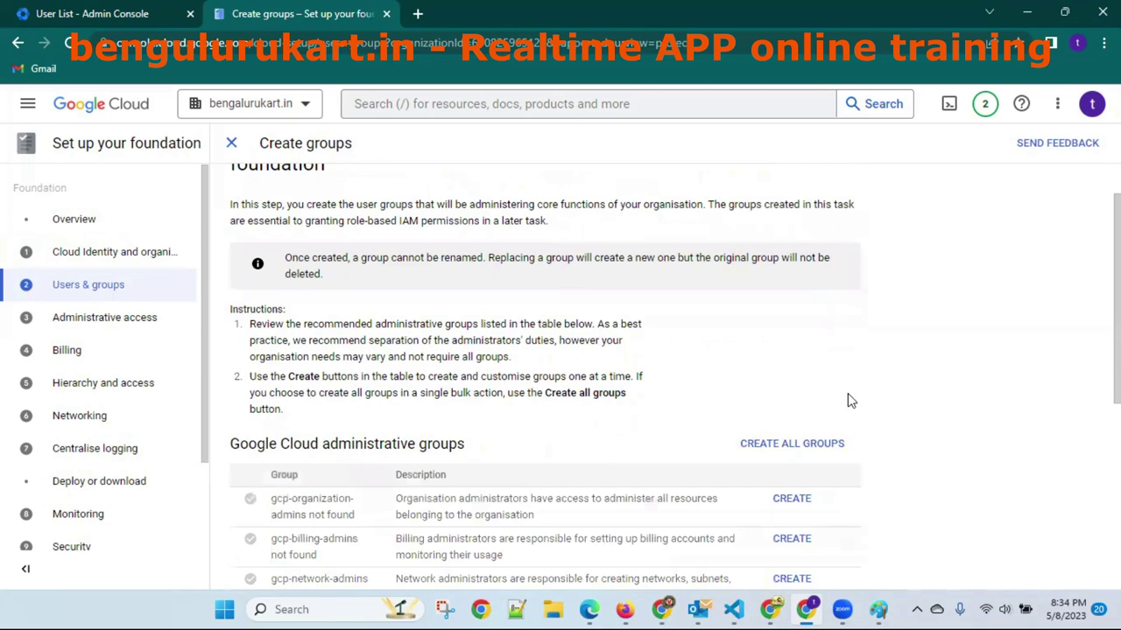
scroll(950, 385, down, 3)
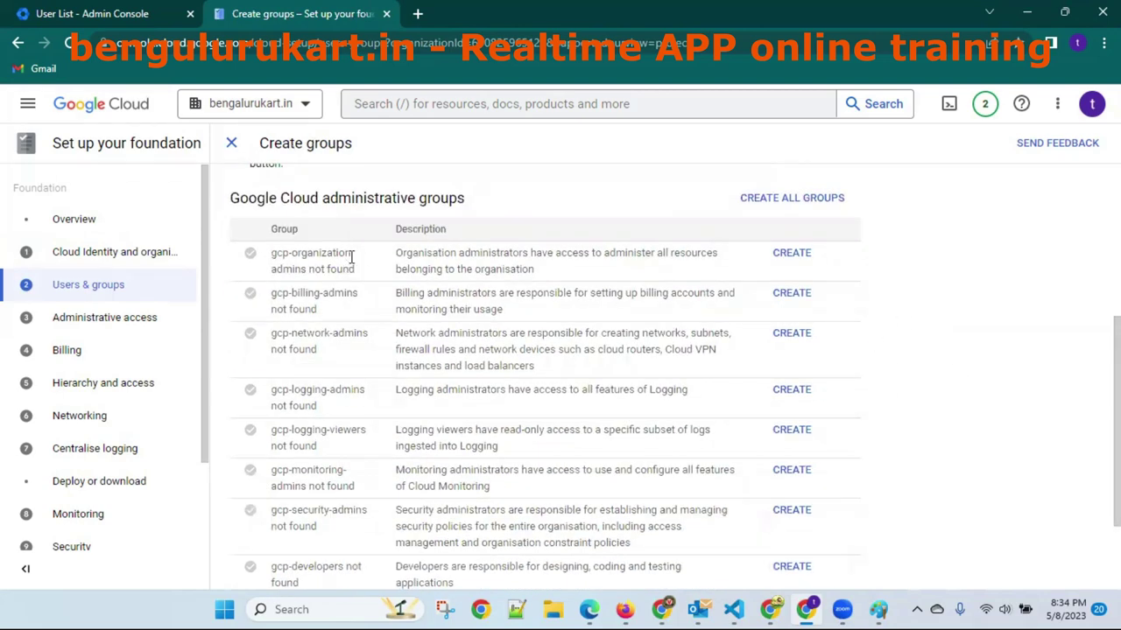
drag(307, 272, 273, 259)
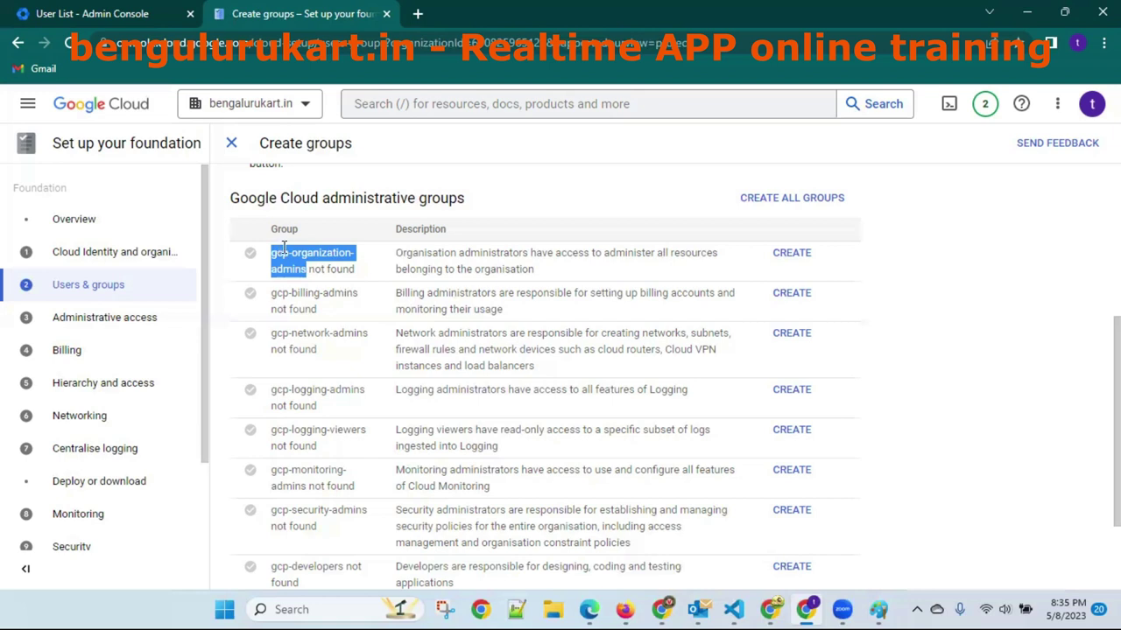
click(339, 328)
drag(369, 332, 274, 329)
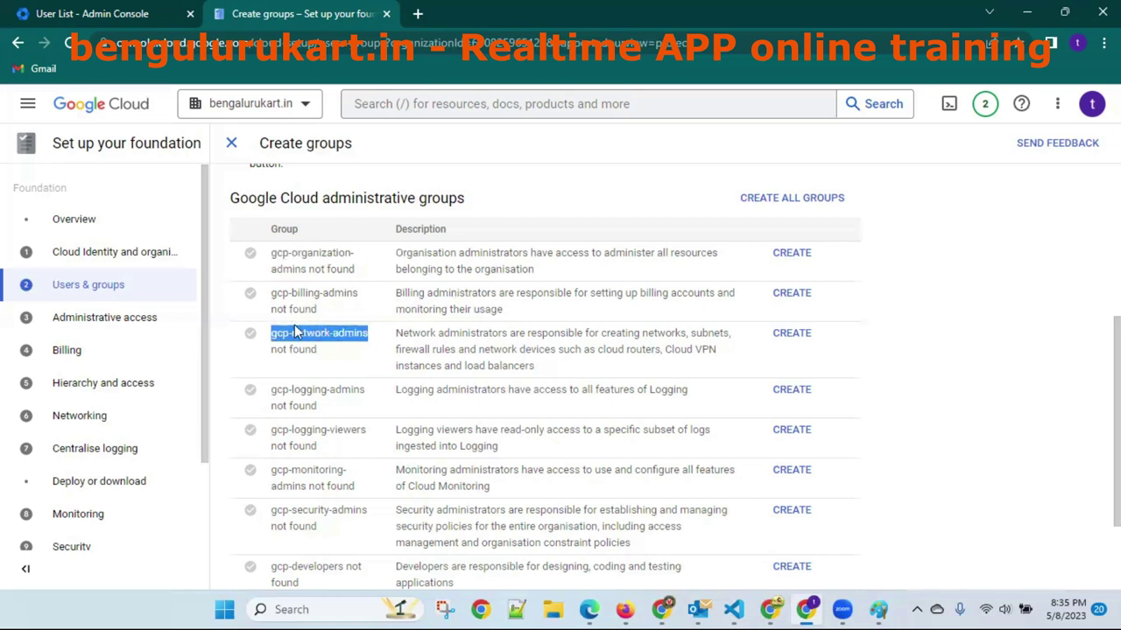
scroll(370, 328, down, 3)
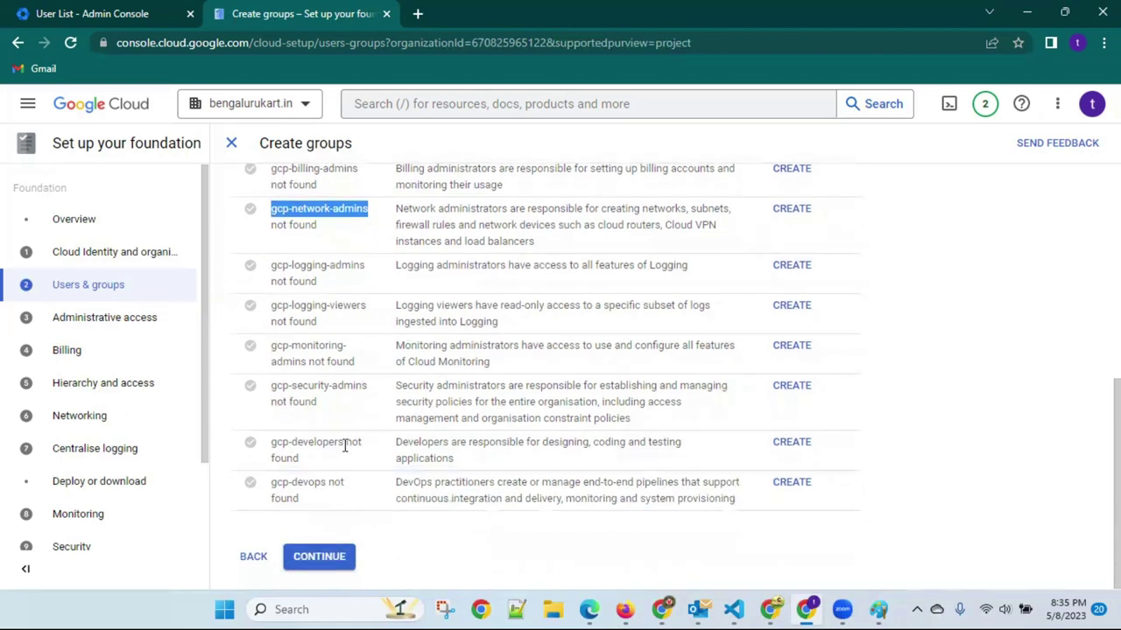
drag(326, 483, 268, 488)
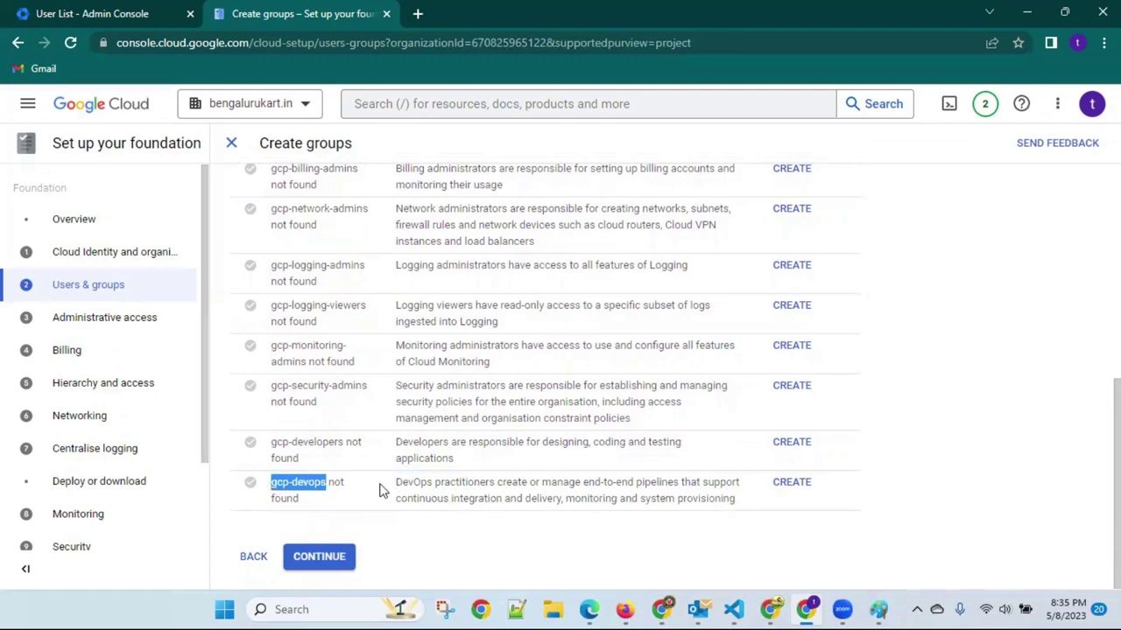
click(791, 484)
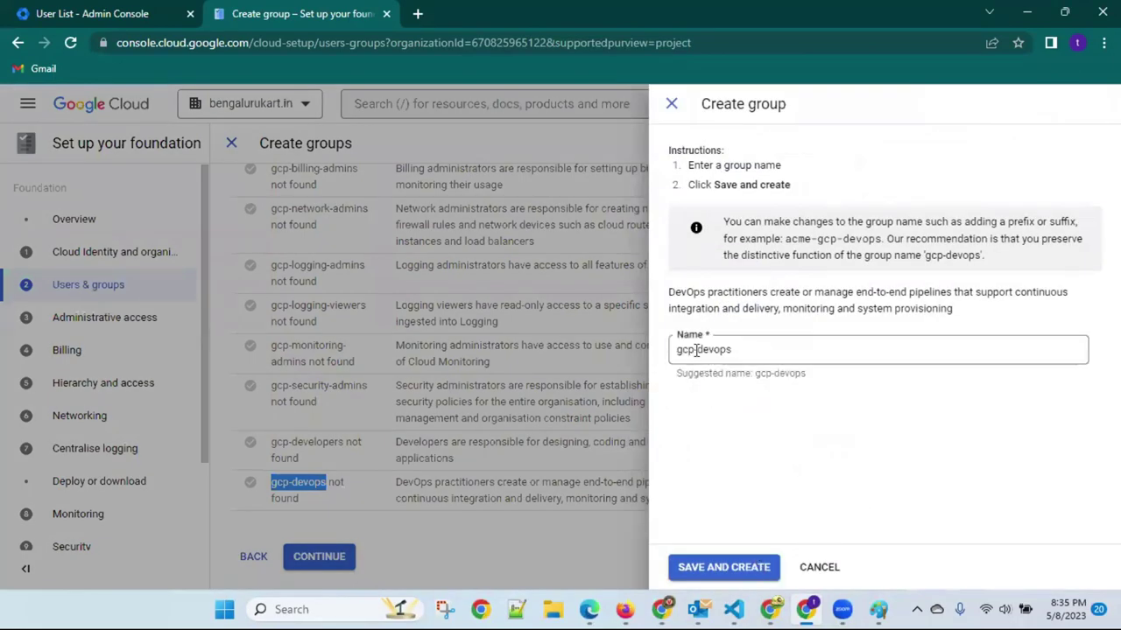
Step: Rename the suggested group to gcp-devops-bkart, save and create it, and open its details
click(779, 347)
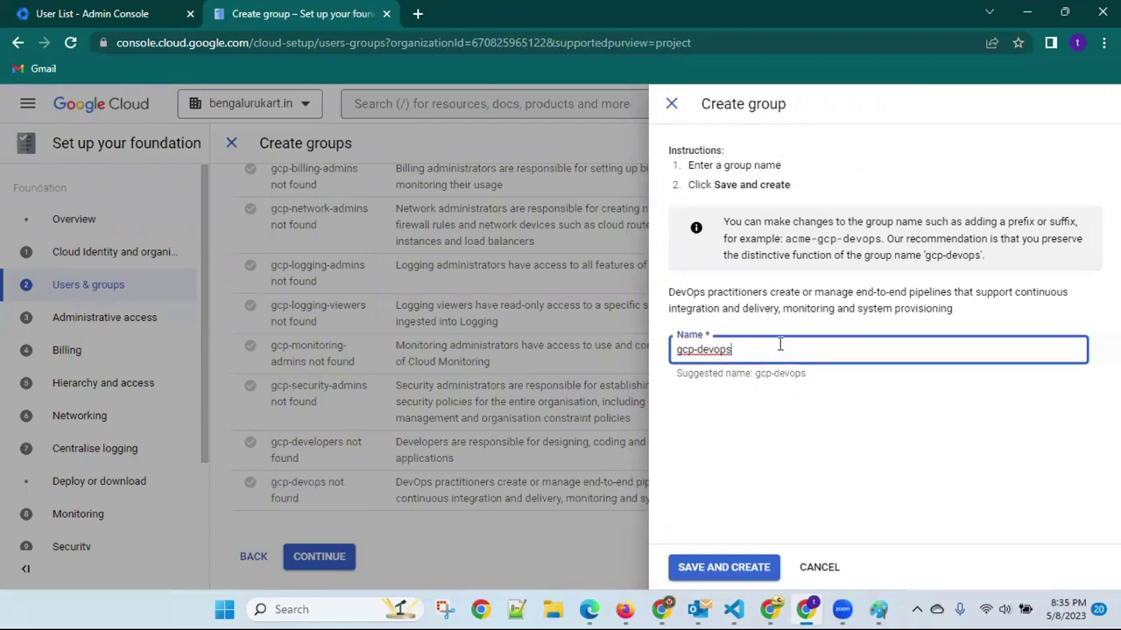
text(-ben)
key(BackSpace)
key(BackSpace)
text(kart)
click(729, 570)
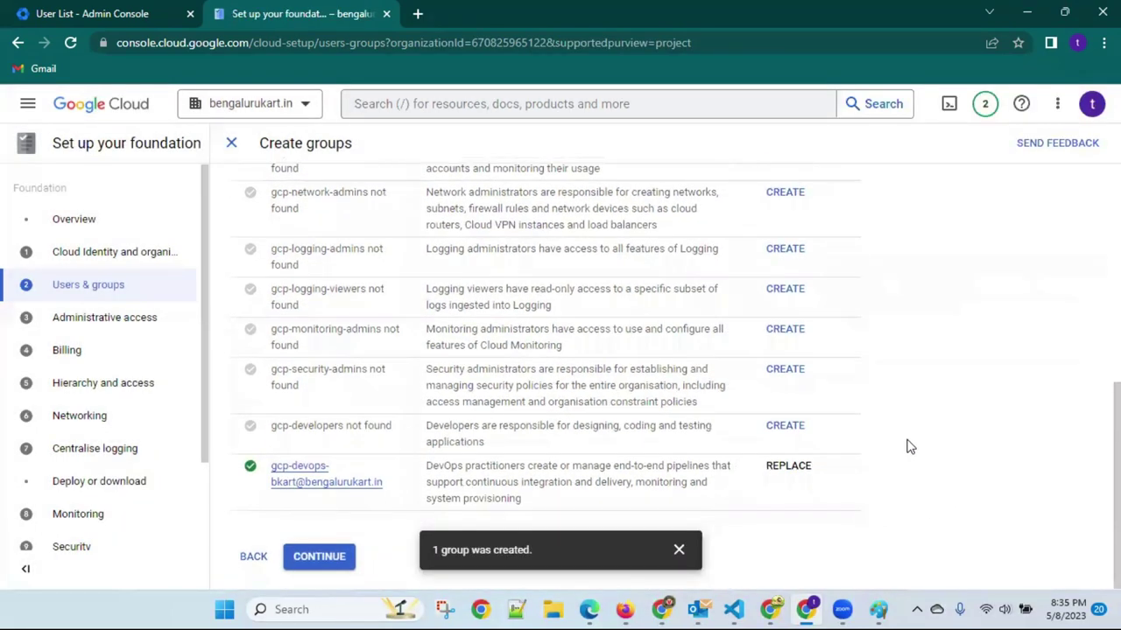
click(318, 483)
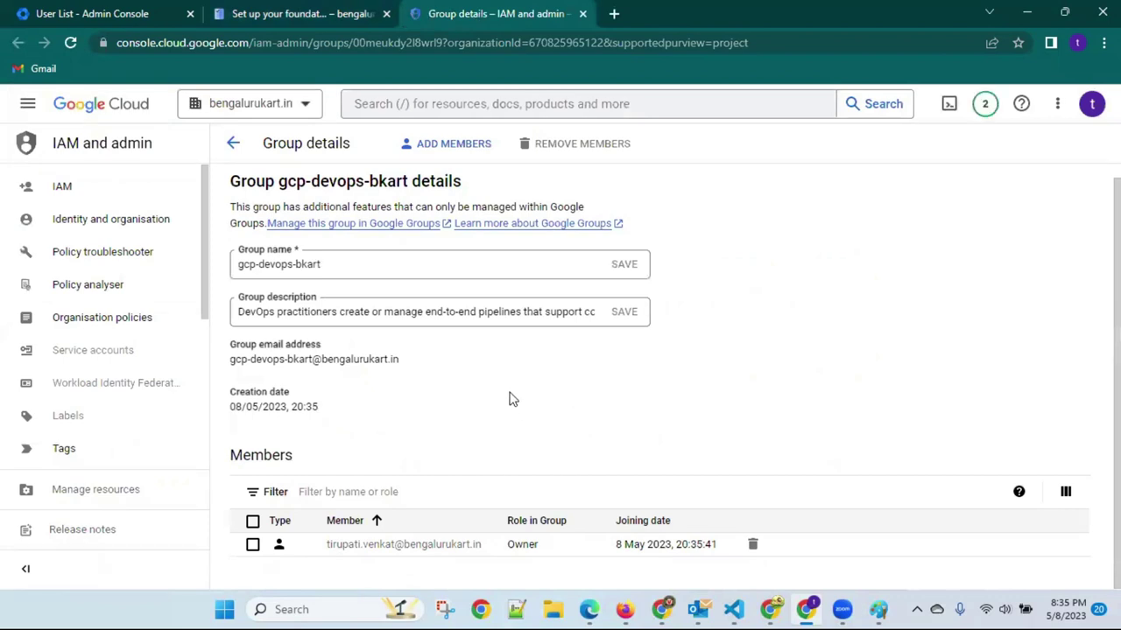
Step: Open Add members for gcp-devops-bkart, try entering a member name, then cancel
click(457, 146)
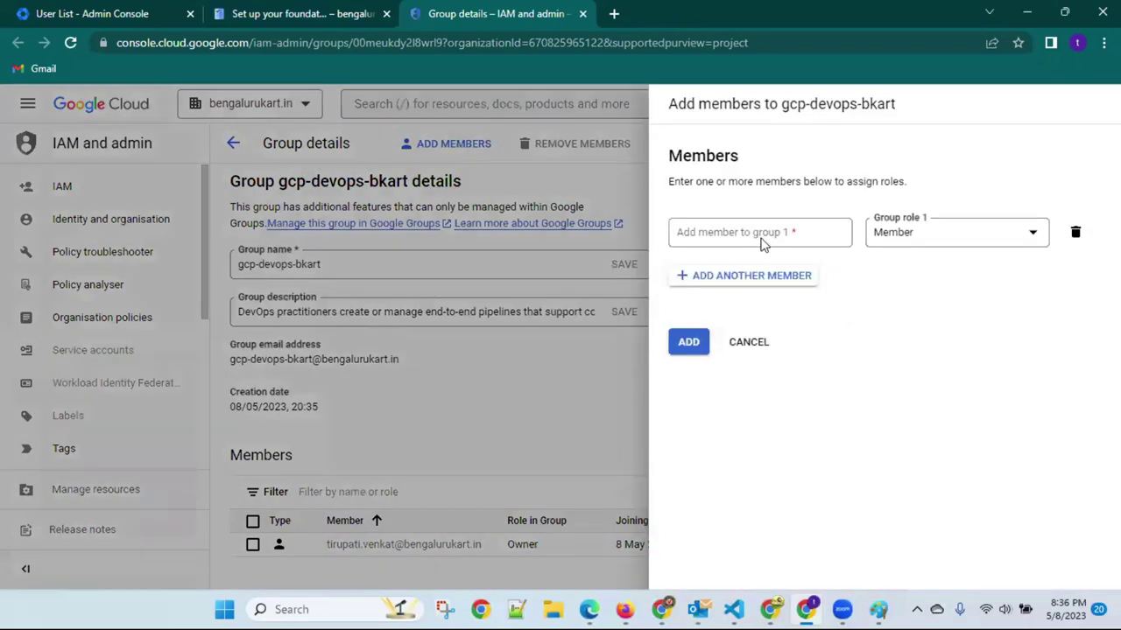
click(761, 234)
text(as)
key(BackSpace)
key(BackSpace)
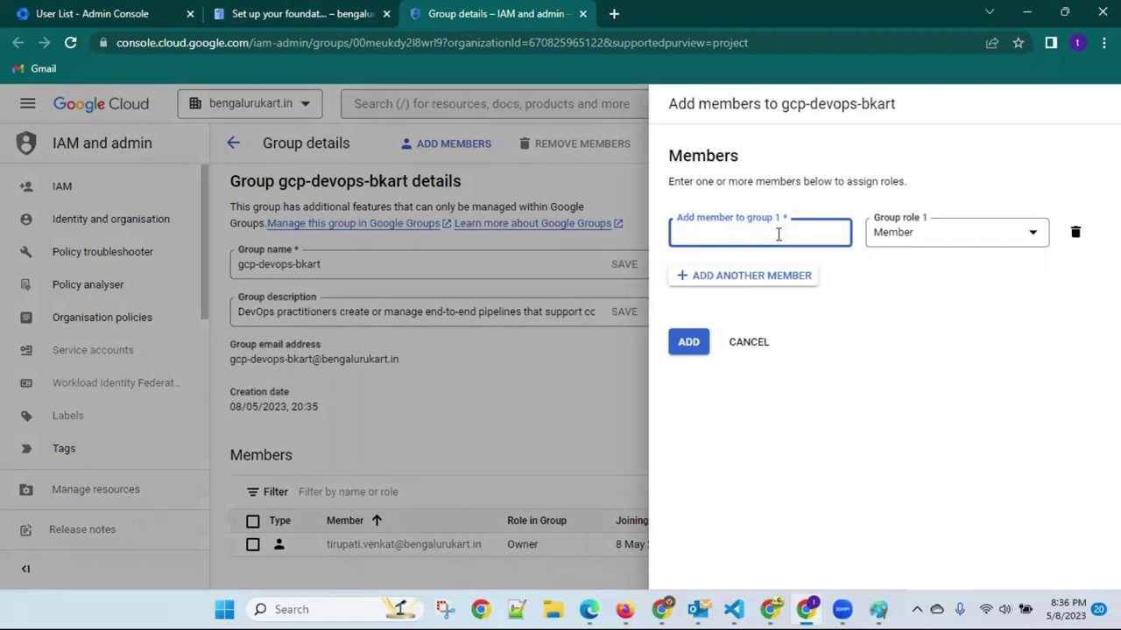
text(ashok)
key(BackSpace)
key(BackSpace)
key(BackSpace)
key(BackSpace)
key(BackSpace)
click(750, 342)
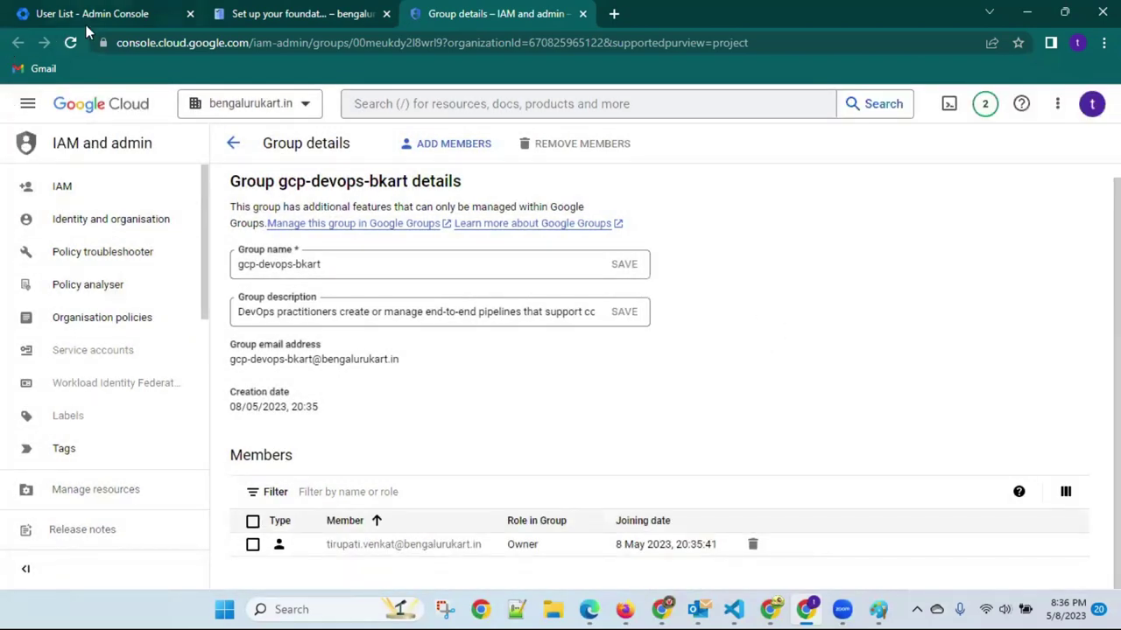
Step: Reopen the add-members form and switch to the Workspace Admin user list
mouse_move(86, 24)
click(453, 145)
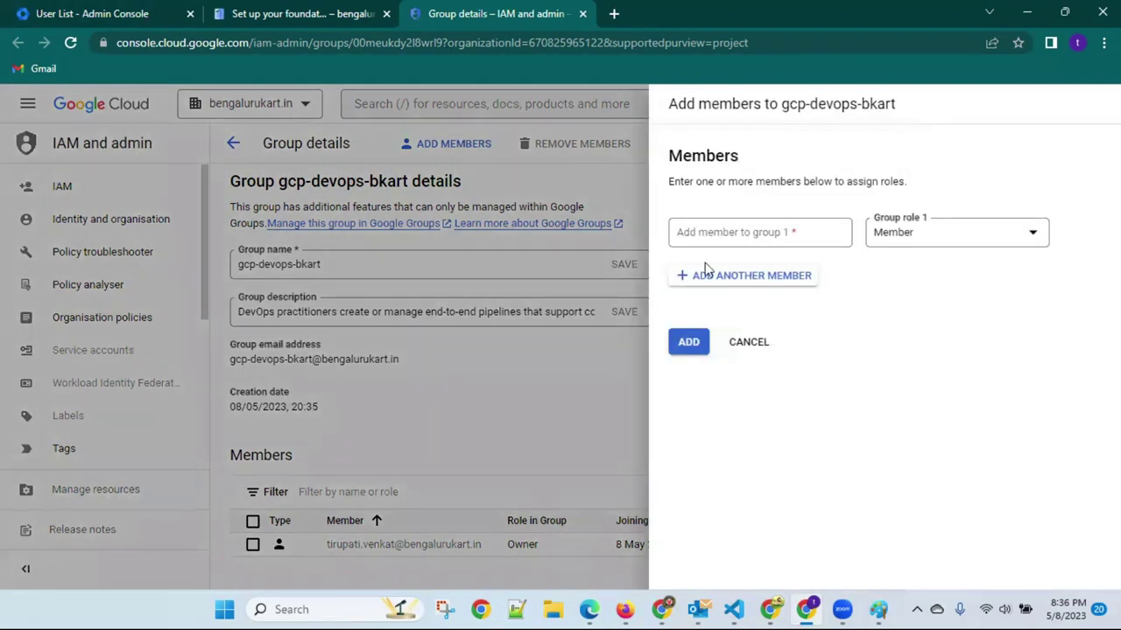
click(816, 234)
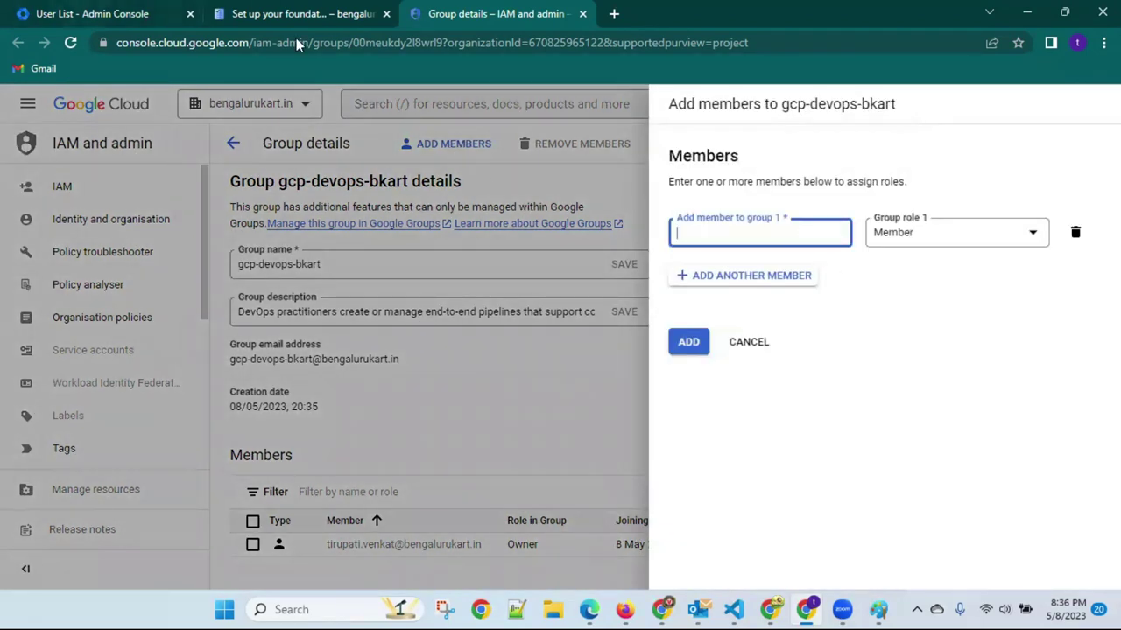
key(ctrl+1)
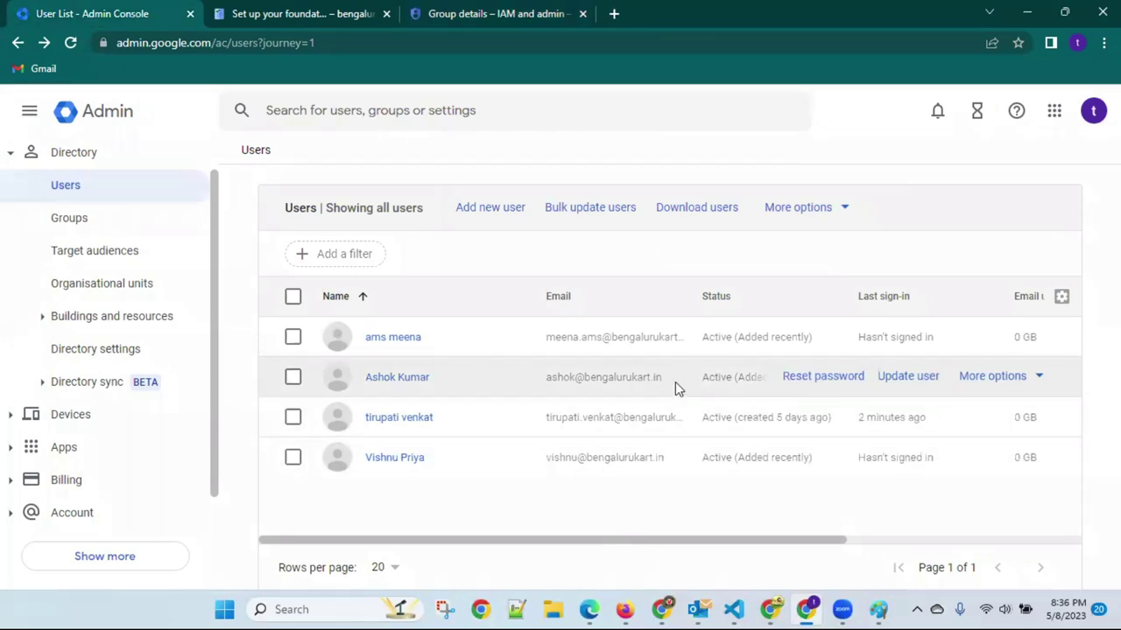
Step: Select a user's email in the Workspace Users list and return to the Create groups tab
drag(675, 382, 550, 387)
key(ctrl+c)
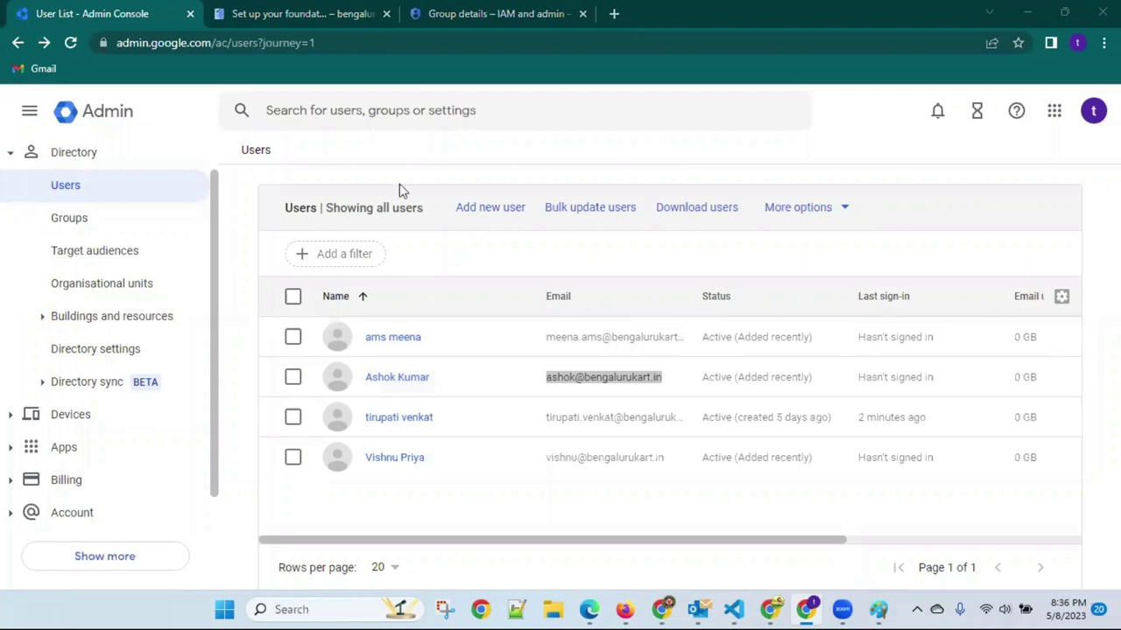
click(329, 11)
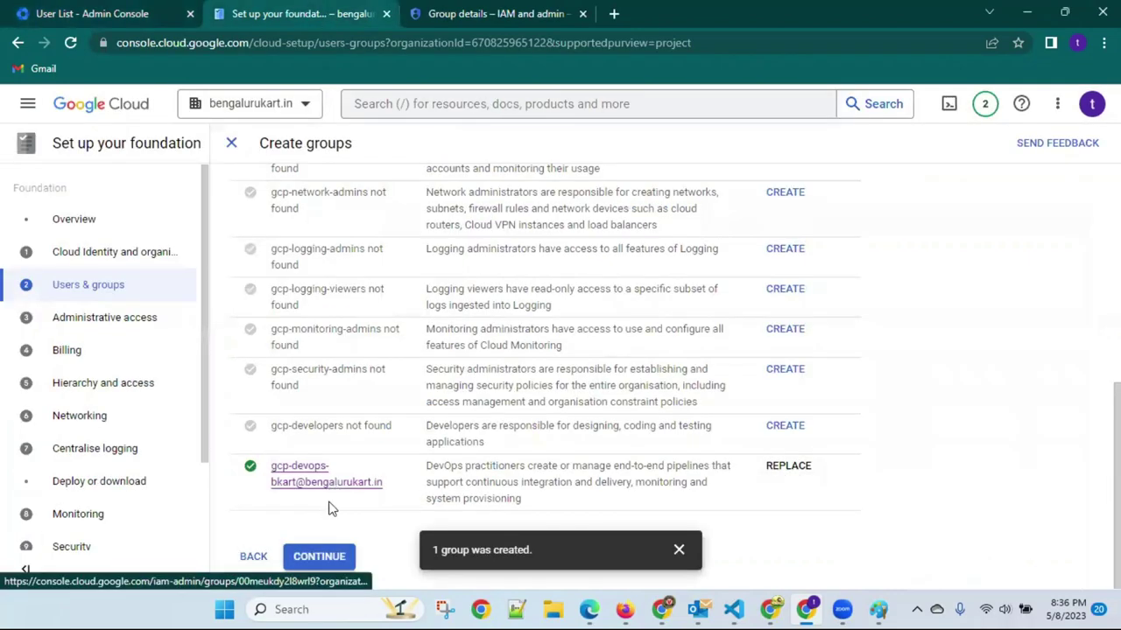
Step: Paste the copied user's email into gcp-devops-bkart's add-members form and add them as Manager
click(320, 561)
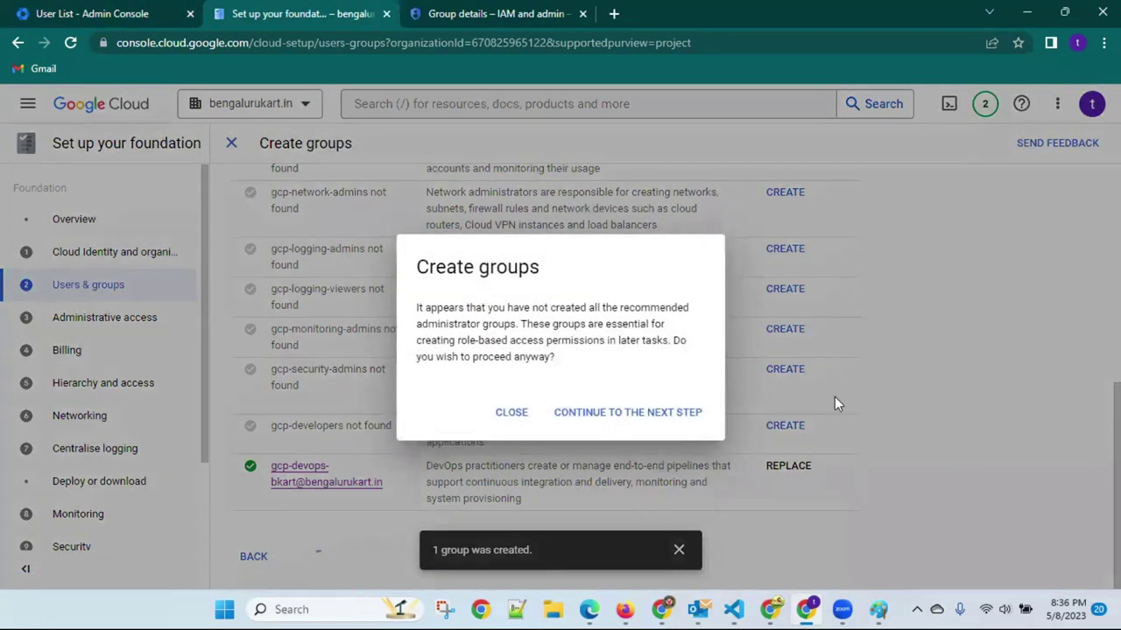
click(511, 412)
key(ctrl+Tab)
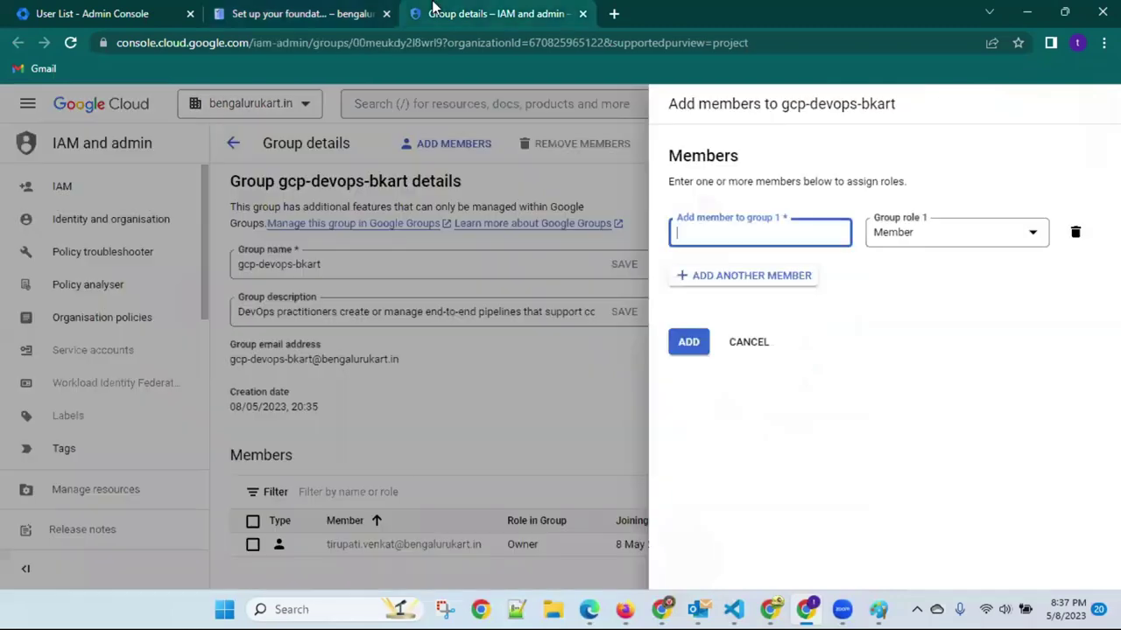
key(ctrl+v)
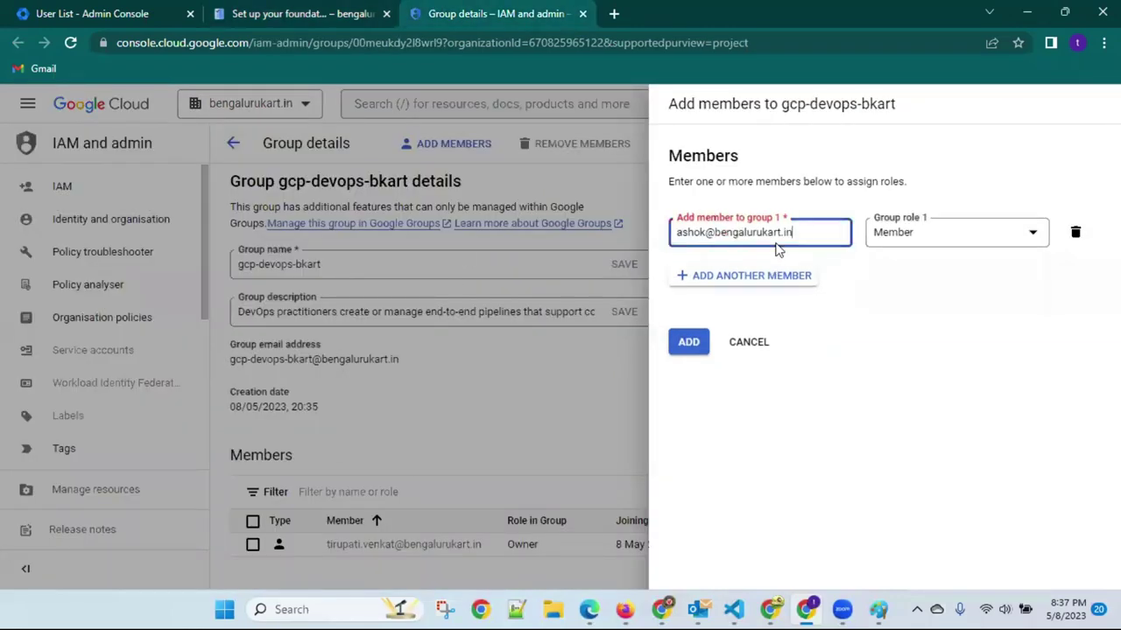
click(932, 246)
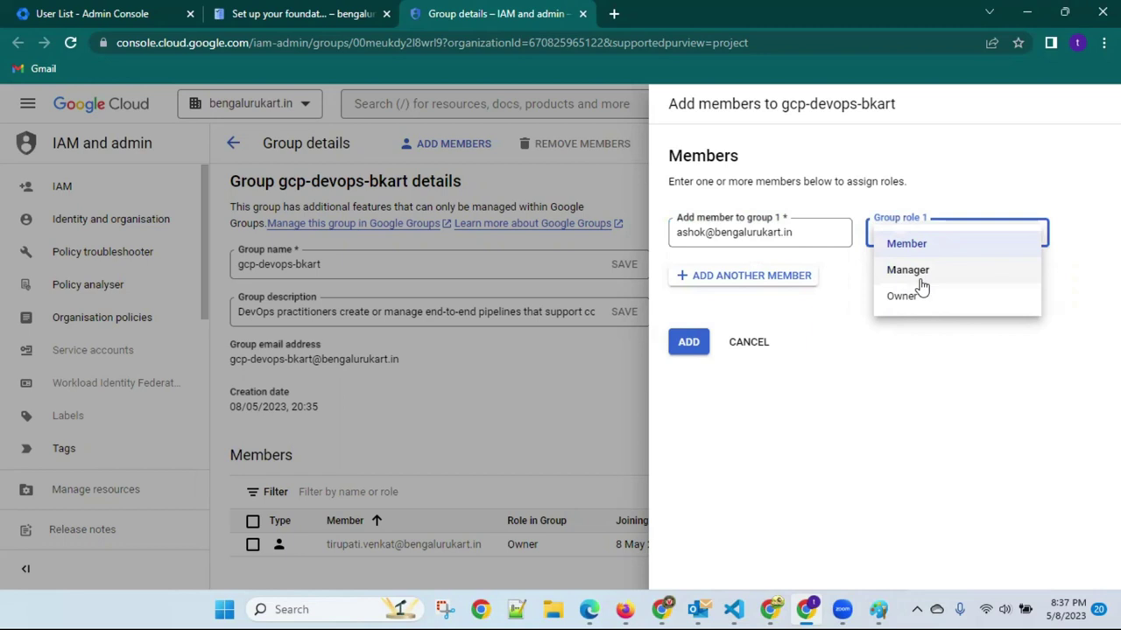
click(903, 246)
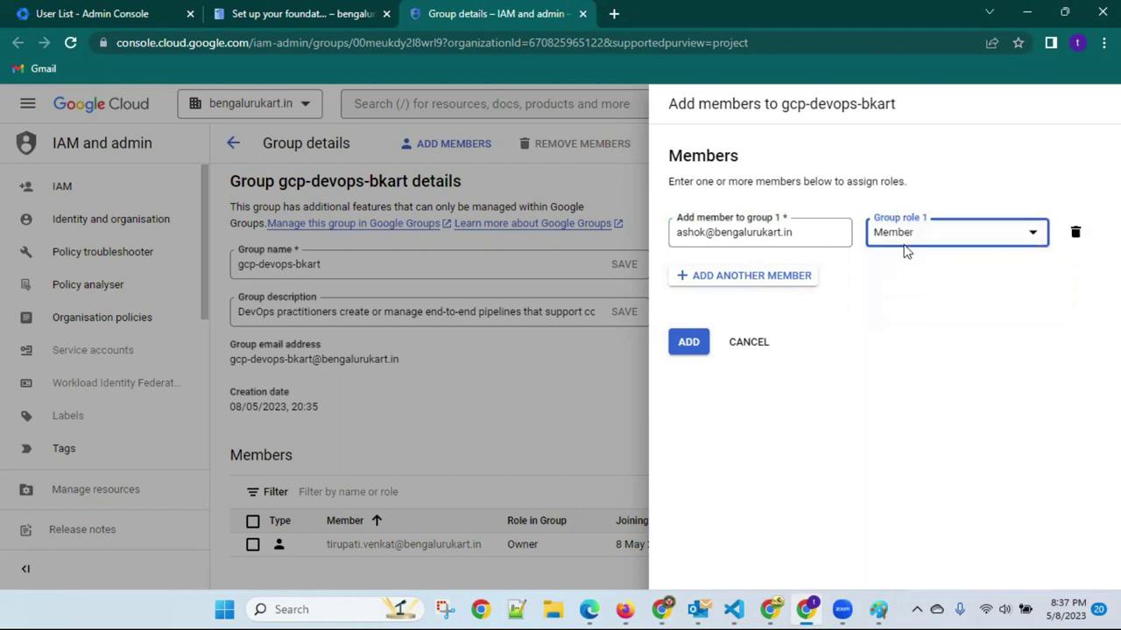
click(910, 241)
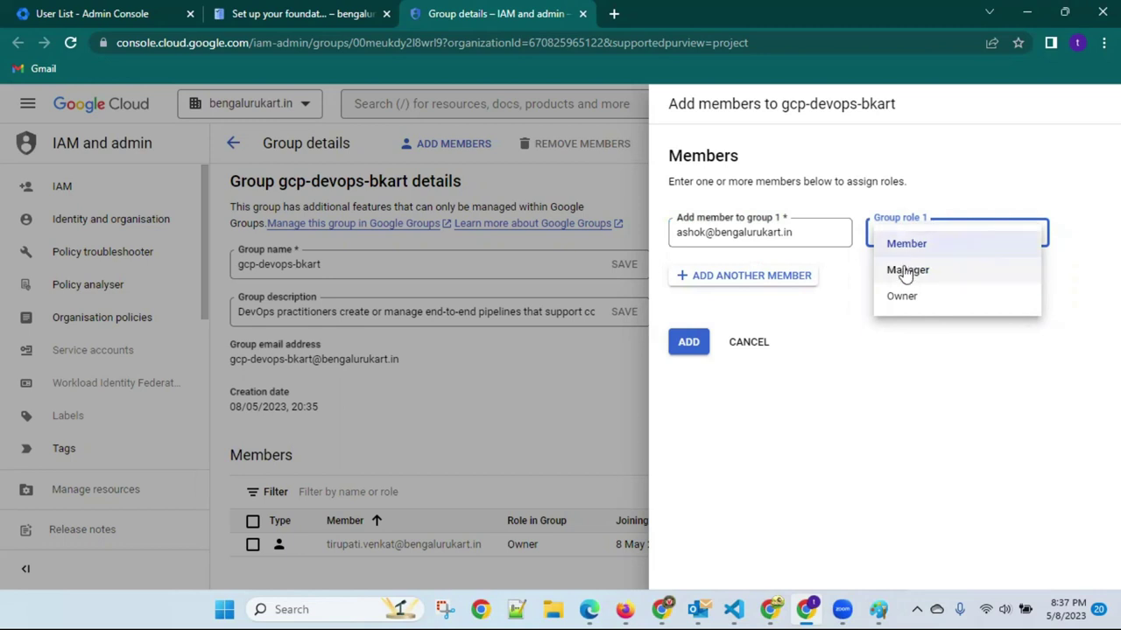
click(906, 270)
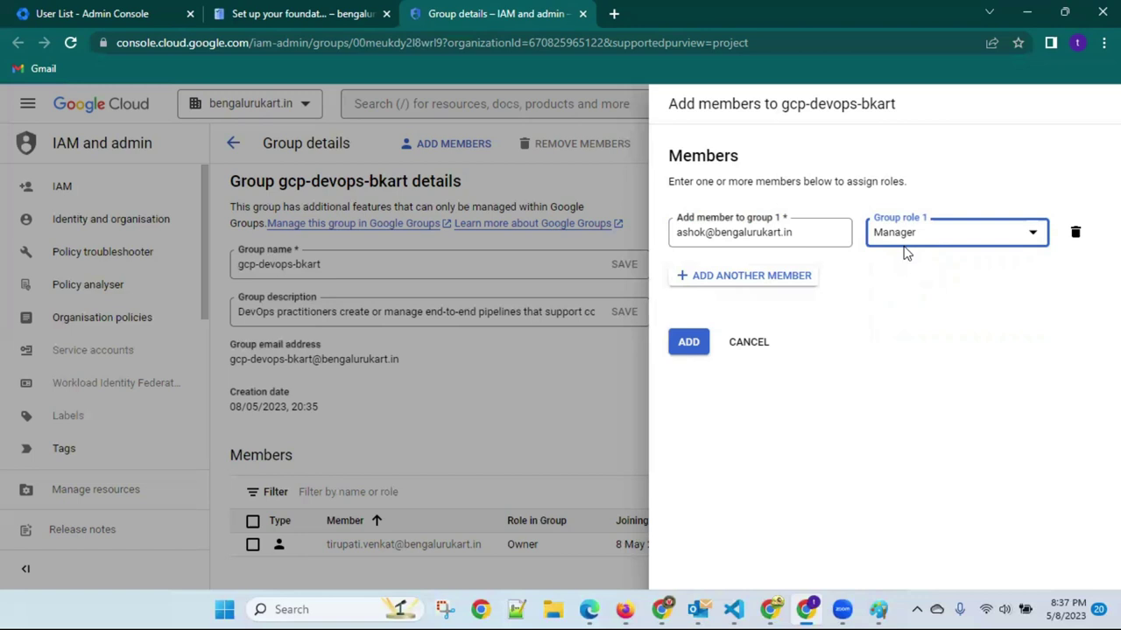
key(Return)
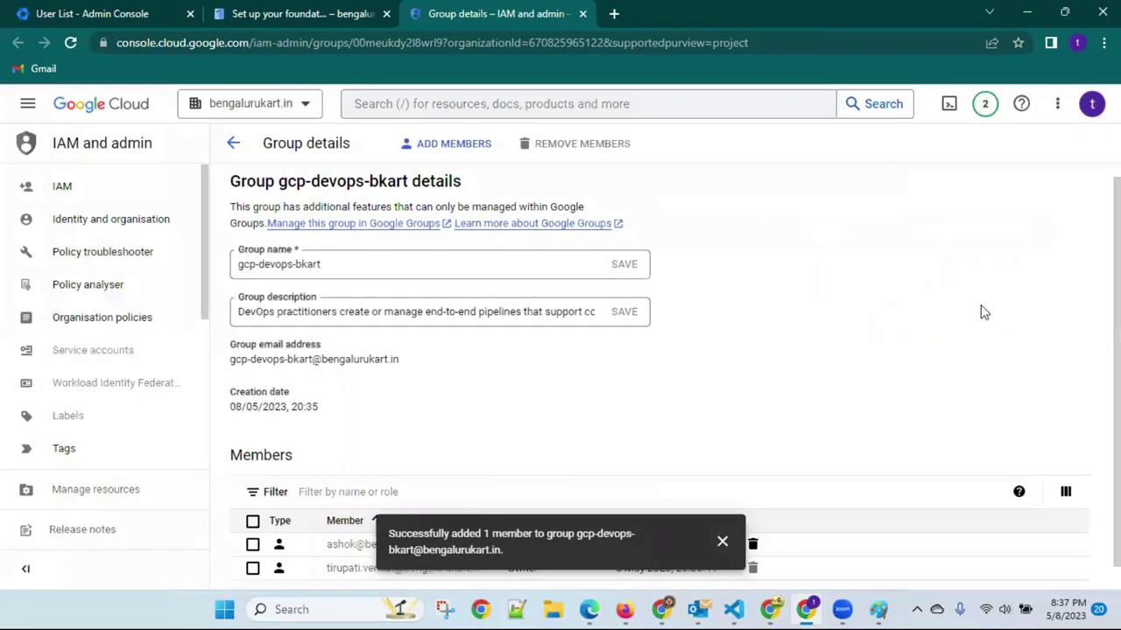
click(722, 541)
scroll(840, 462, down, 1)
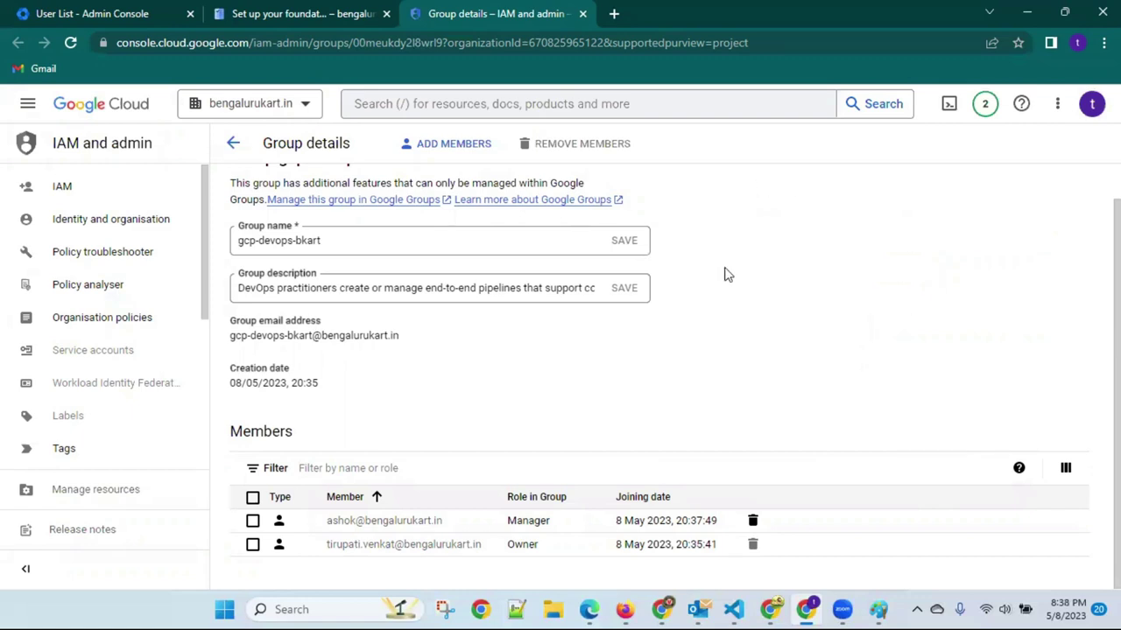
Step: Return to the bengalurukart.in Groups list showing abuse, gcp-devops-bkart and postmaster
click(230, 151)
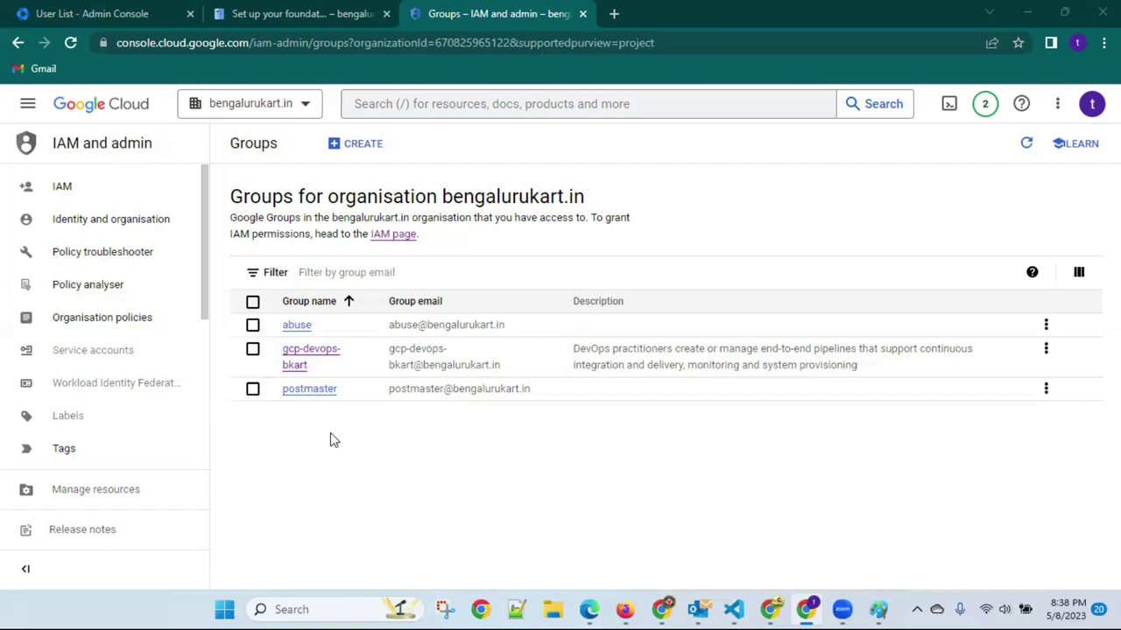
Step: From the foundation setup tab, create the recommended gcp-developers group renamed gcp-developers-bkart
click(298, 16)
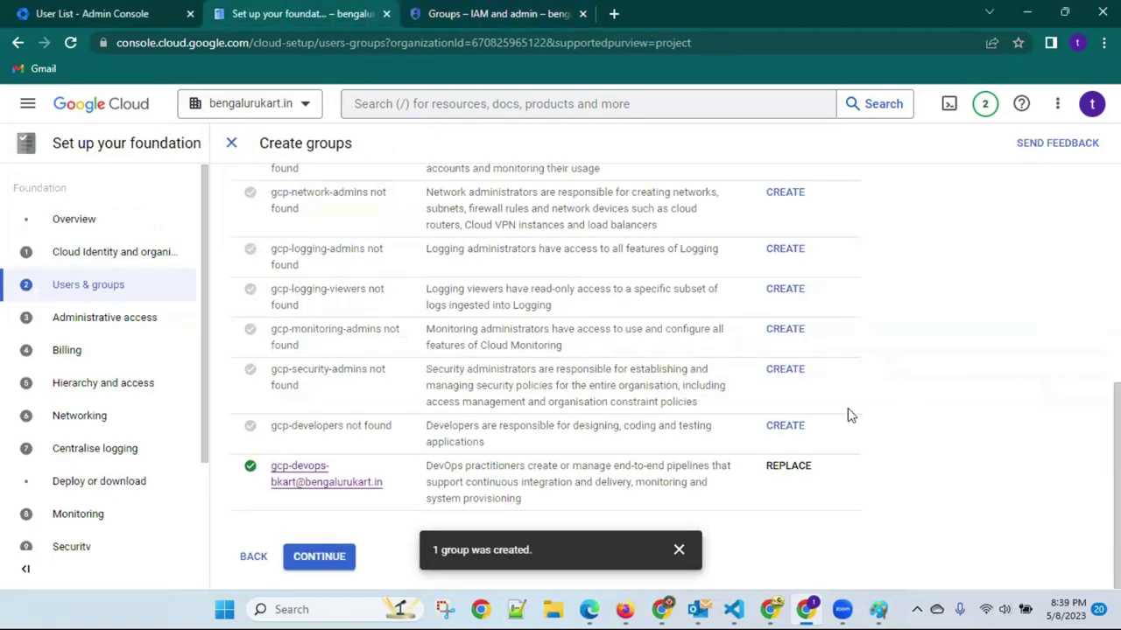
scroll(847, 415, up, 1)
scroll(856, 417, down, 1)
click(788, 429)
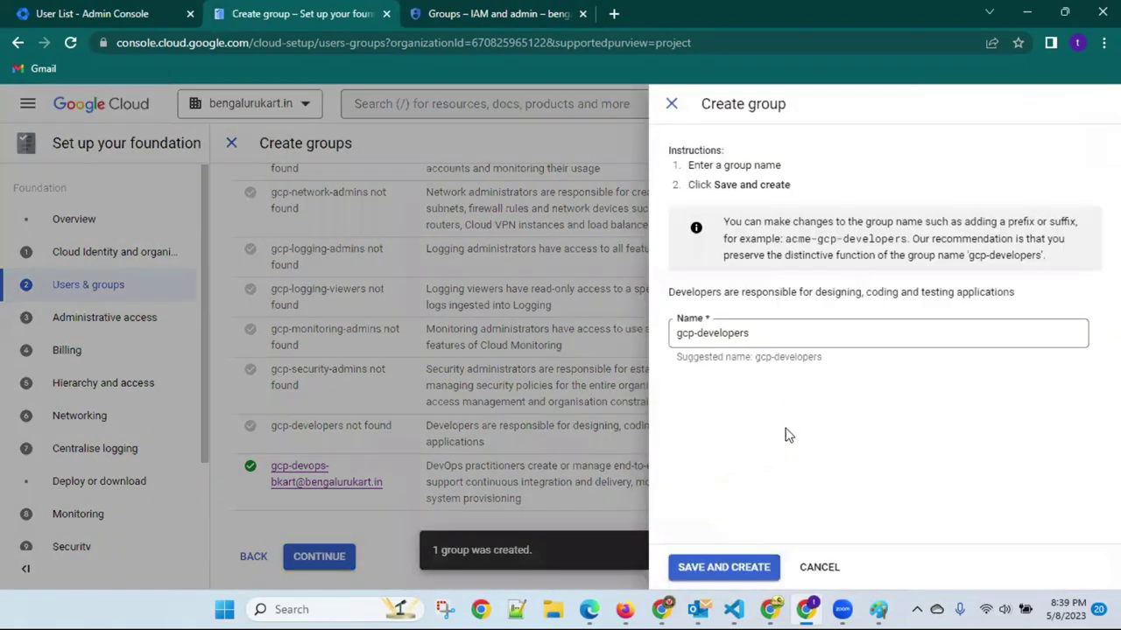
click(778, 338)
text(-K)
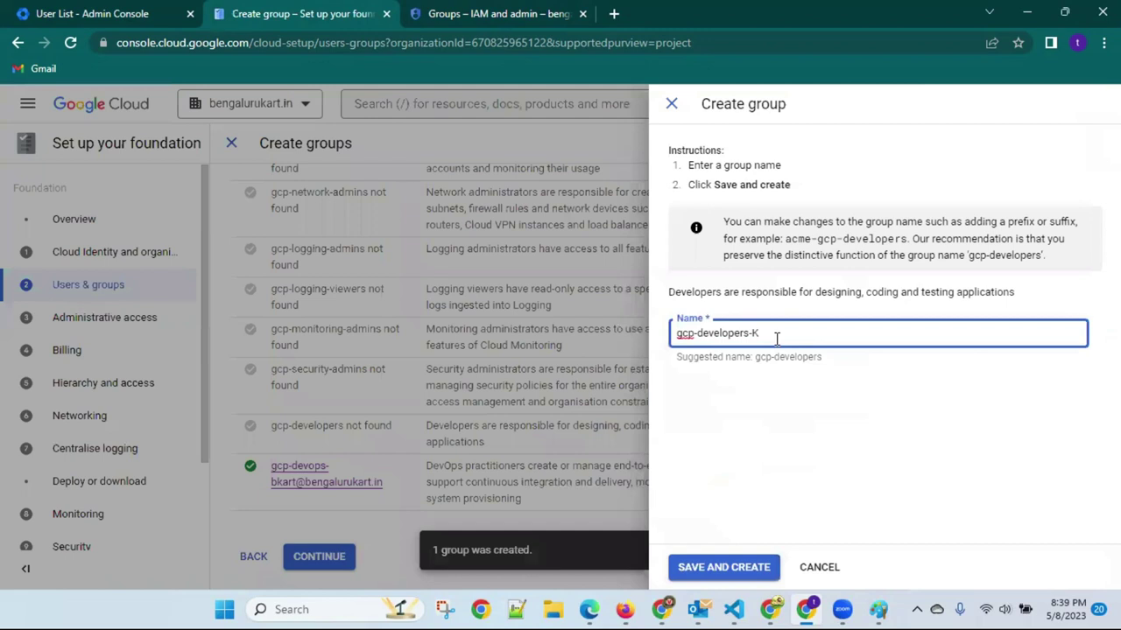
key(BackSpace)
text(bkart)
click(739, 566)
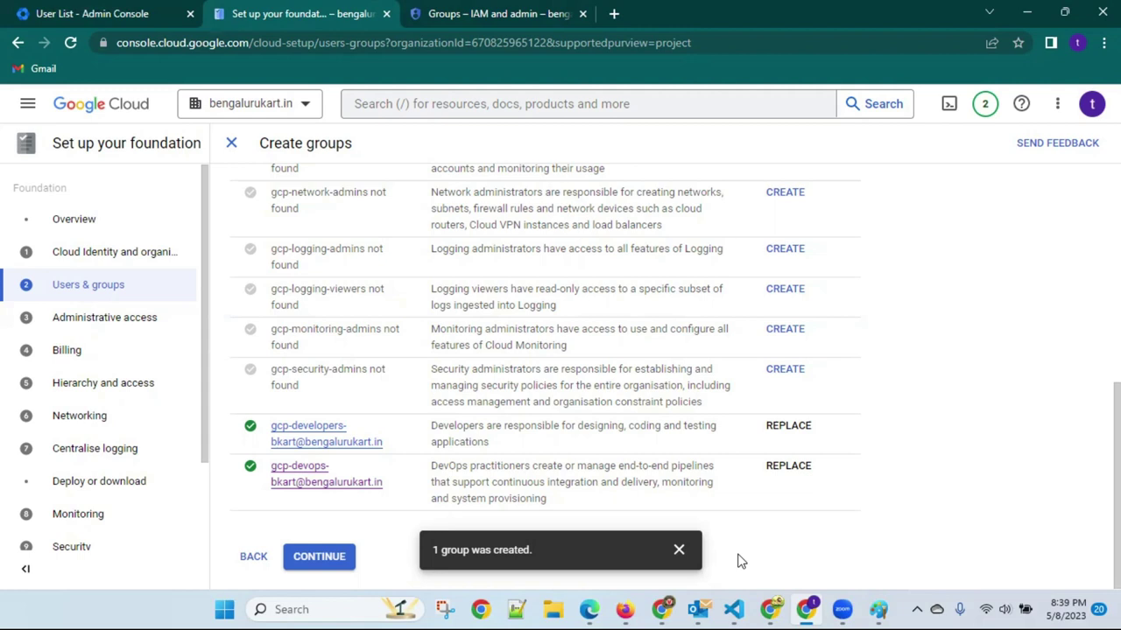
Step: Open the gcp-developers-bkart group details after briefly checking the Paint diagram
click(324, 446)
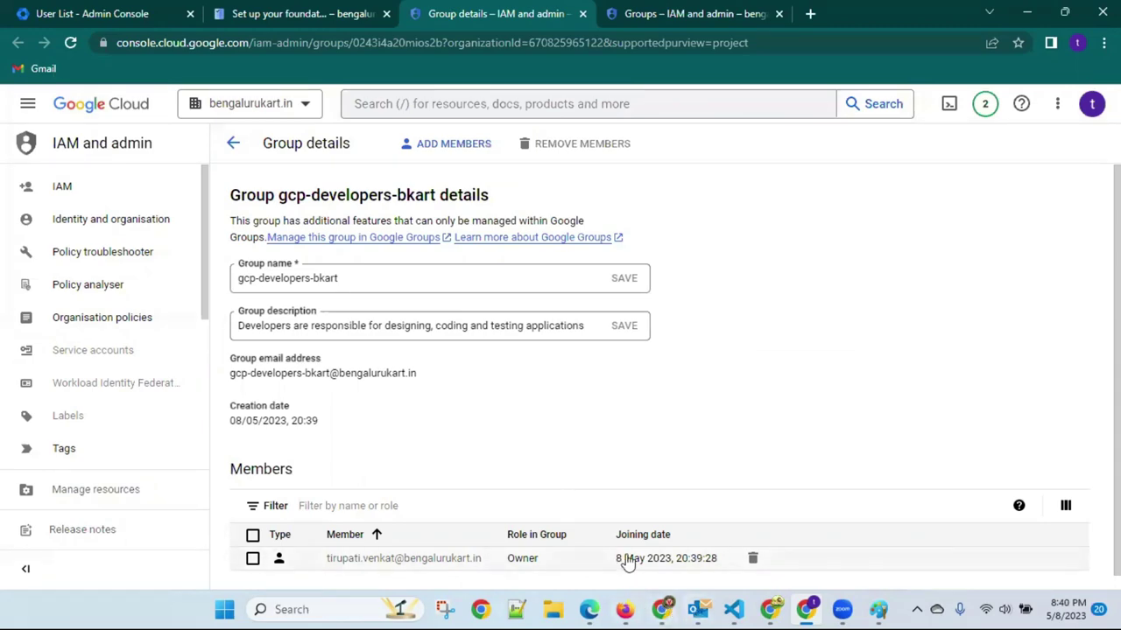
click(878, 609)
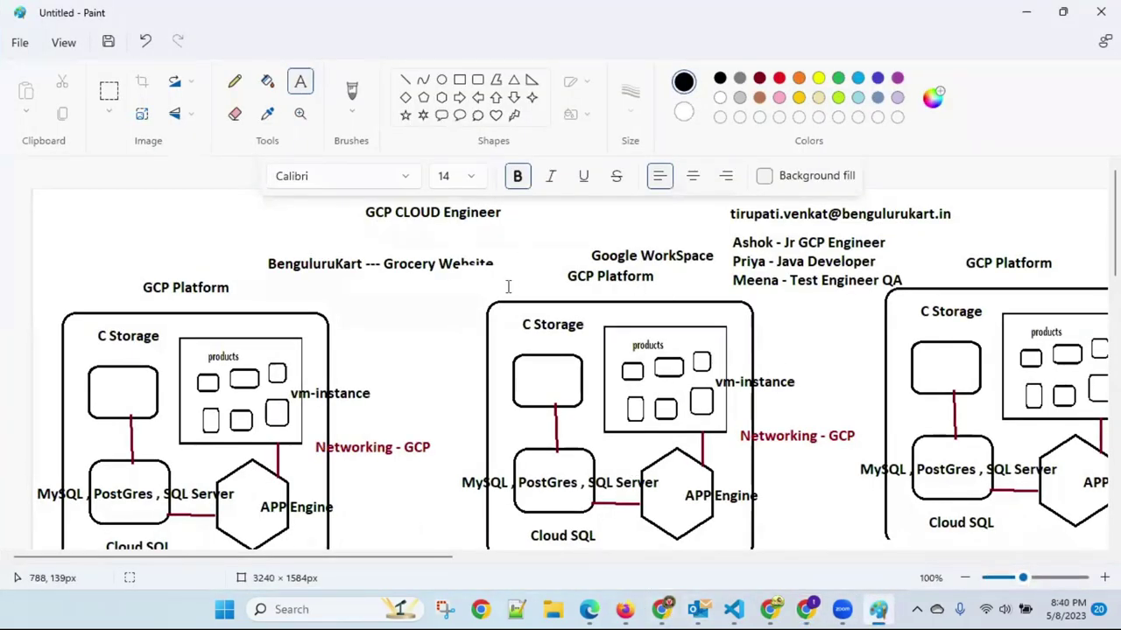
click(1027, 19)
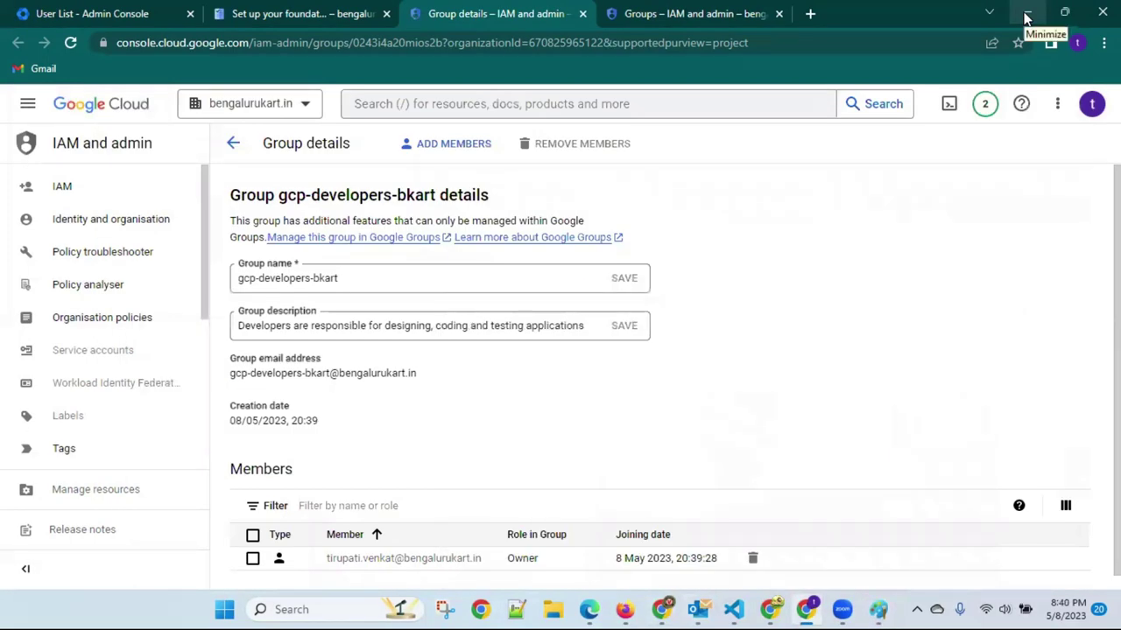
scroll(826, 359, down, 1)
scroll(718, 366, up, 1)
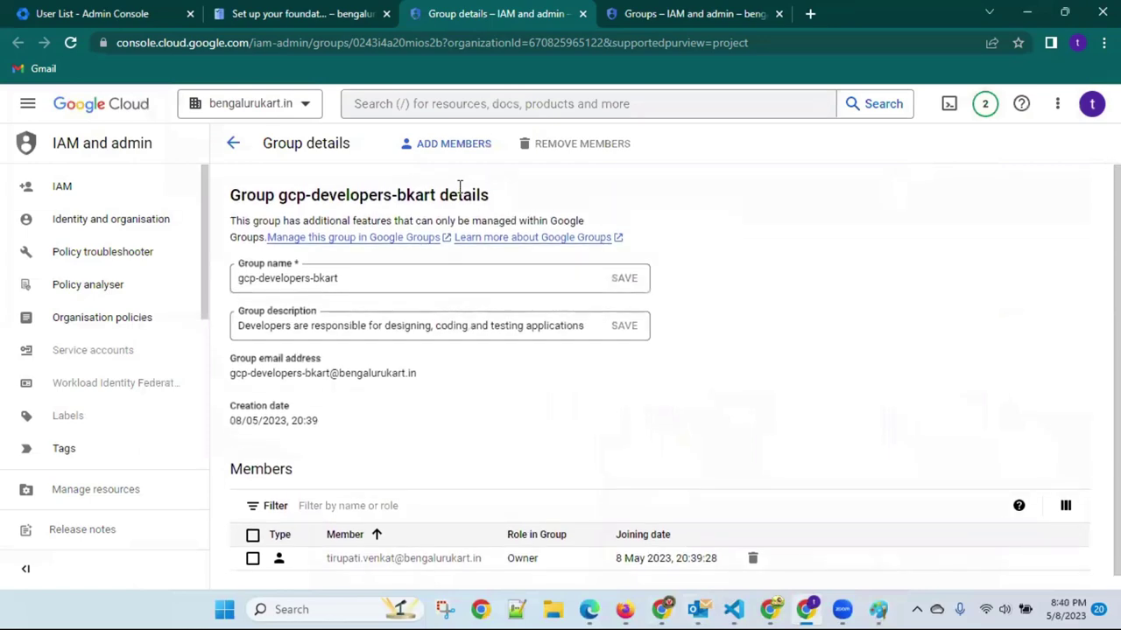
Step: Start adding a member to gcp-developers-bkart by typing their email and choosing Owner
click(428, 149)
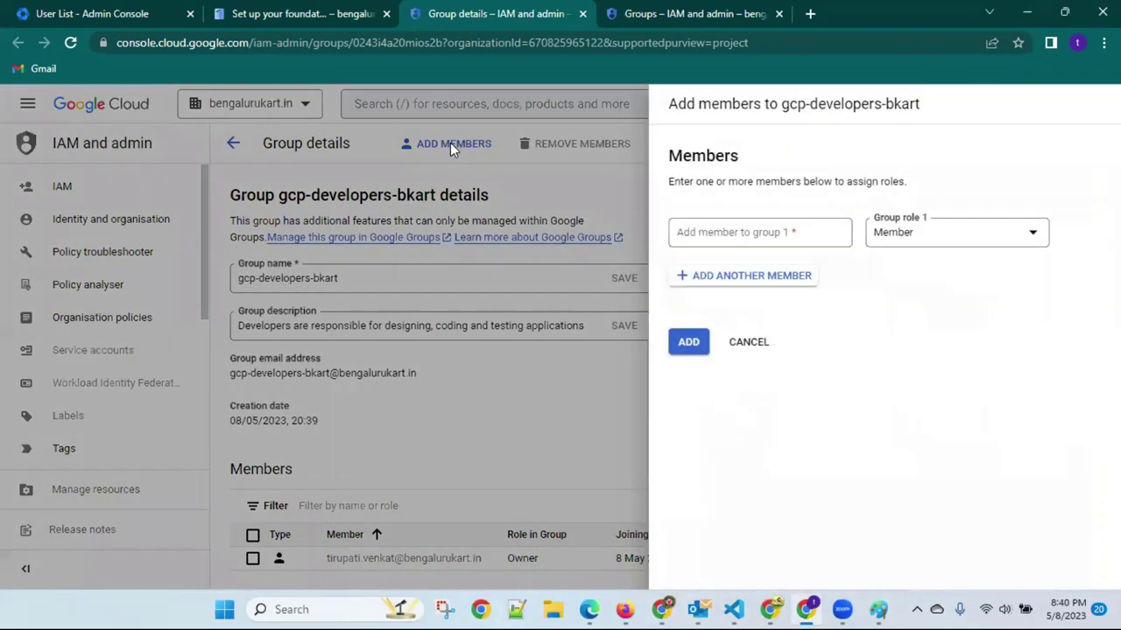
click(773, 232)
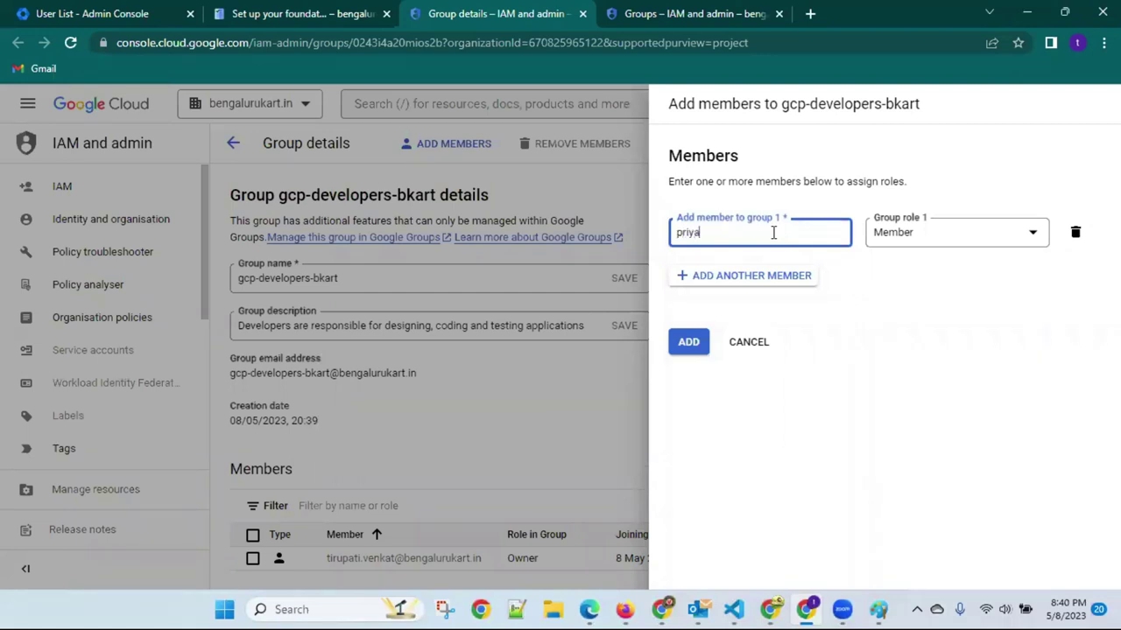
click(906, 234)
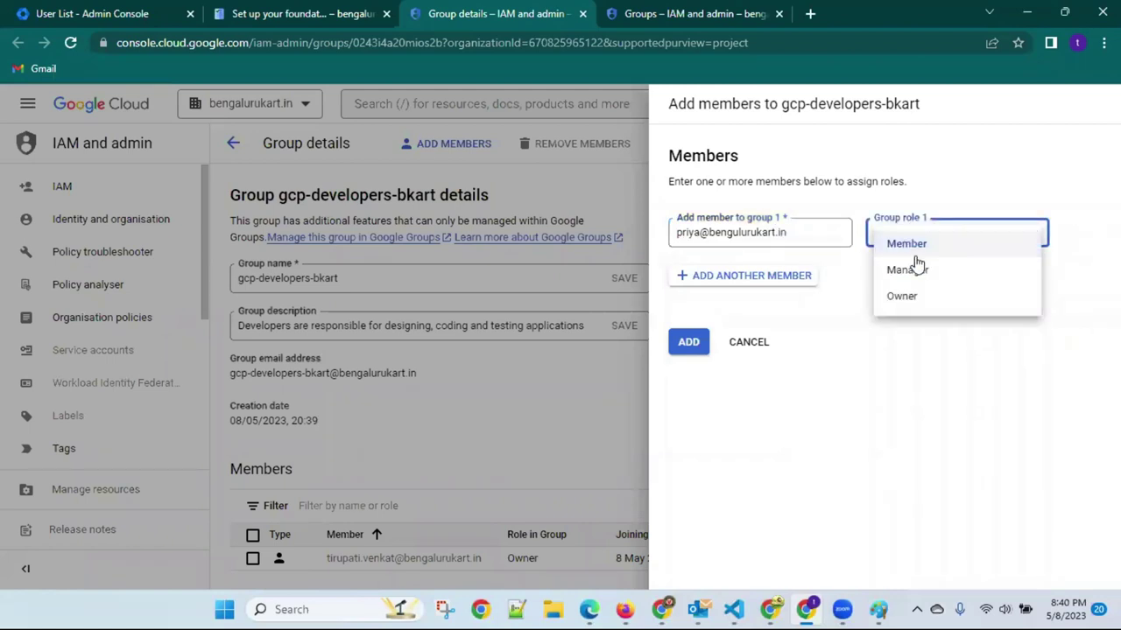
click(901, 297)
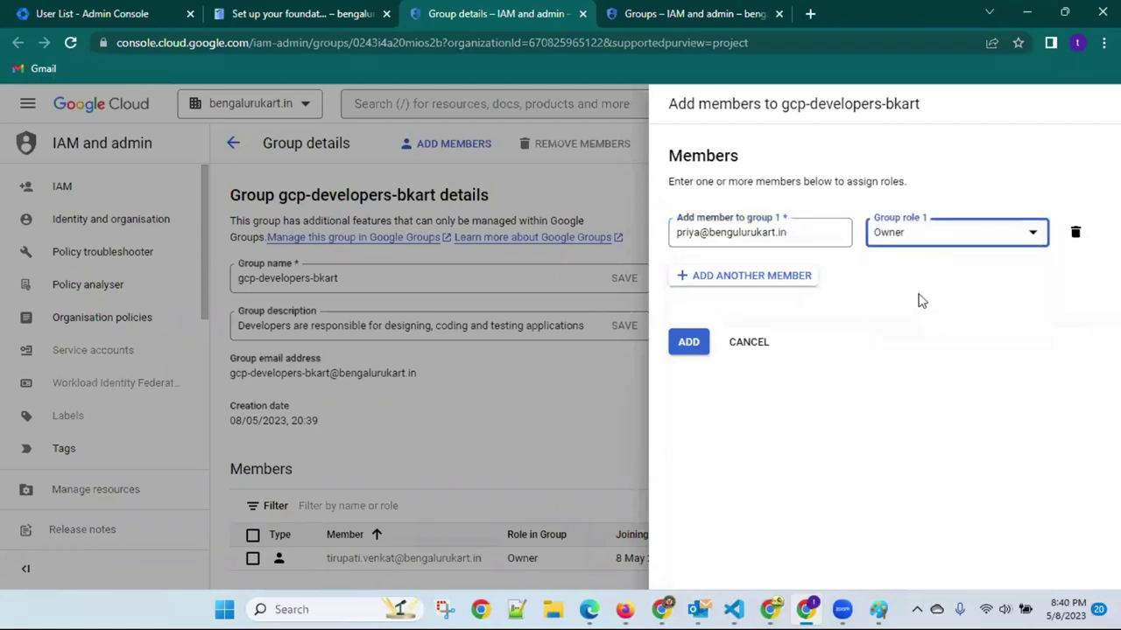
Step: Replace the typed address with the correct user's email from the Workspace list and add them as Owner
click(366, 16)
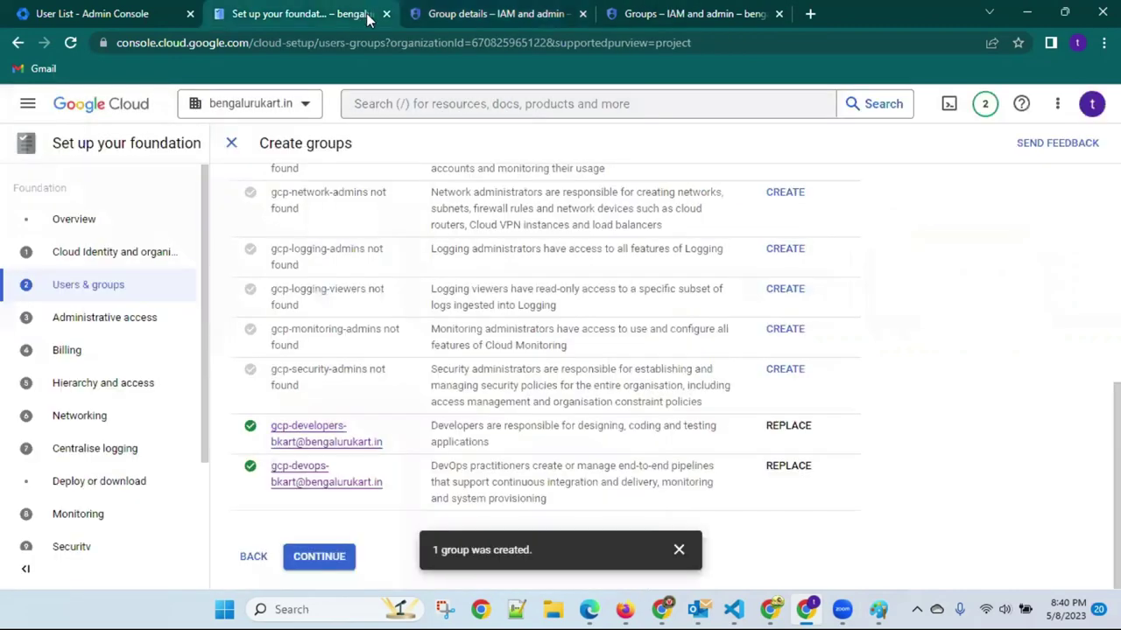
click(171, 13)
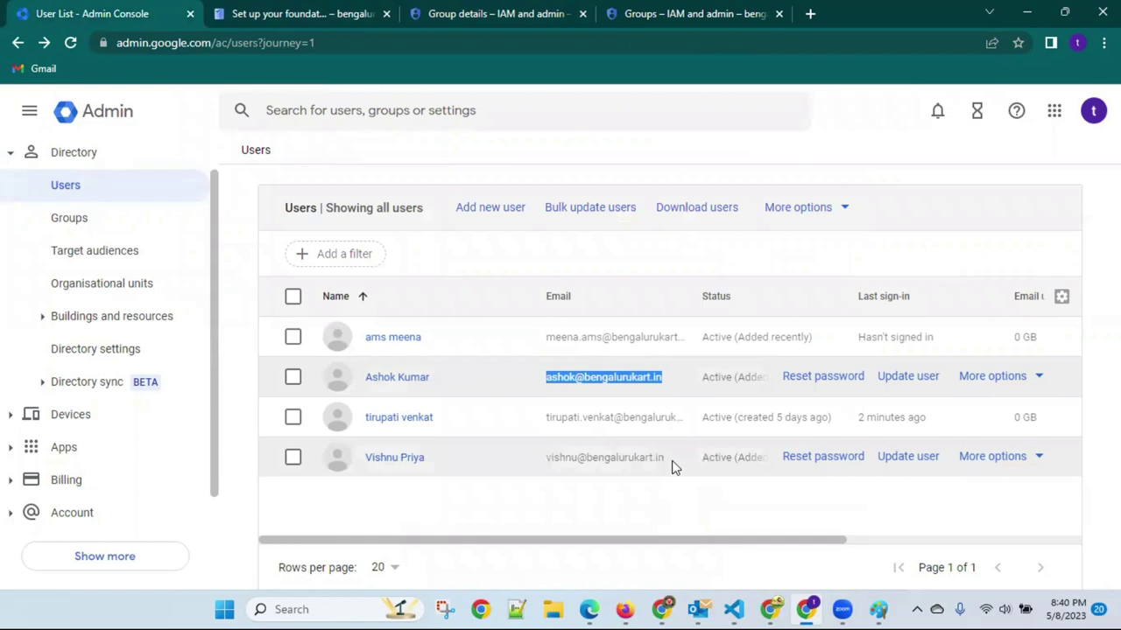
drag(672, 467, 538, 471)
key(ctrl+c)
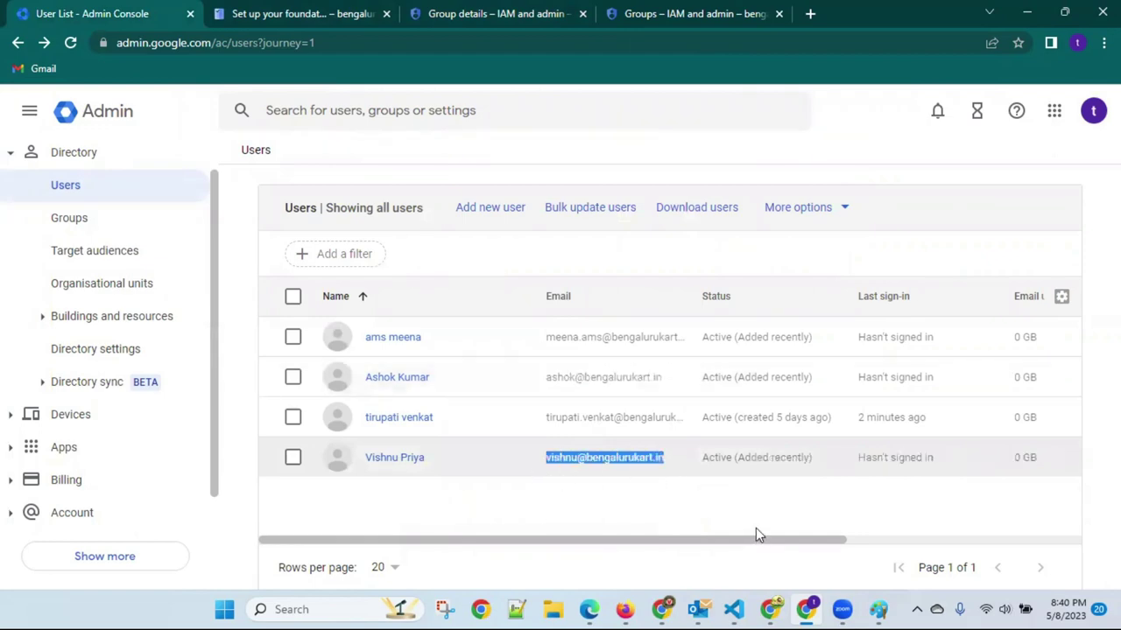
click(698, 10)
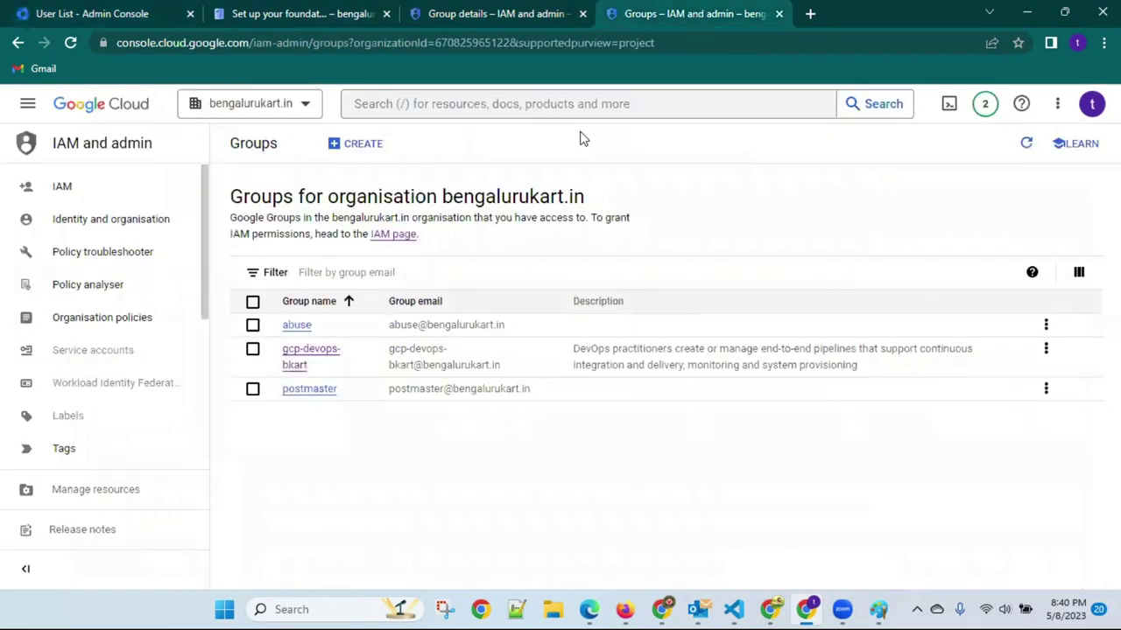
click(513, 12)
drag(823, 232, 639, 233)
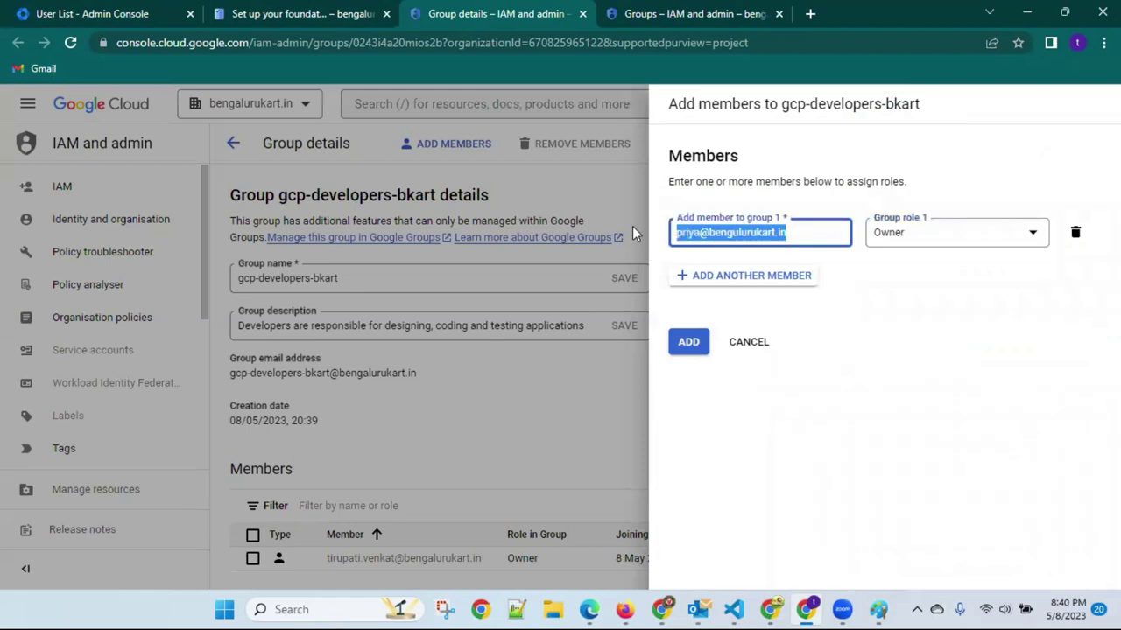
key(ctrl+v)
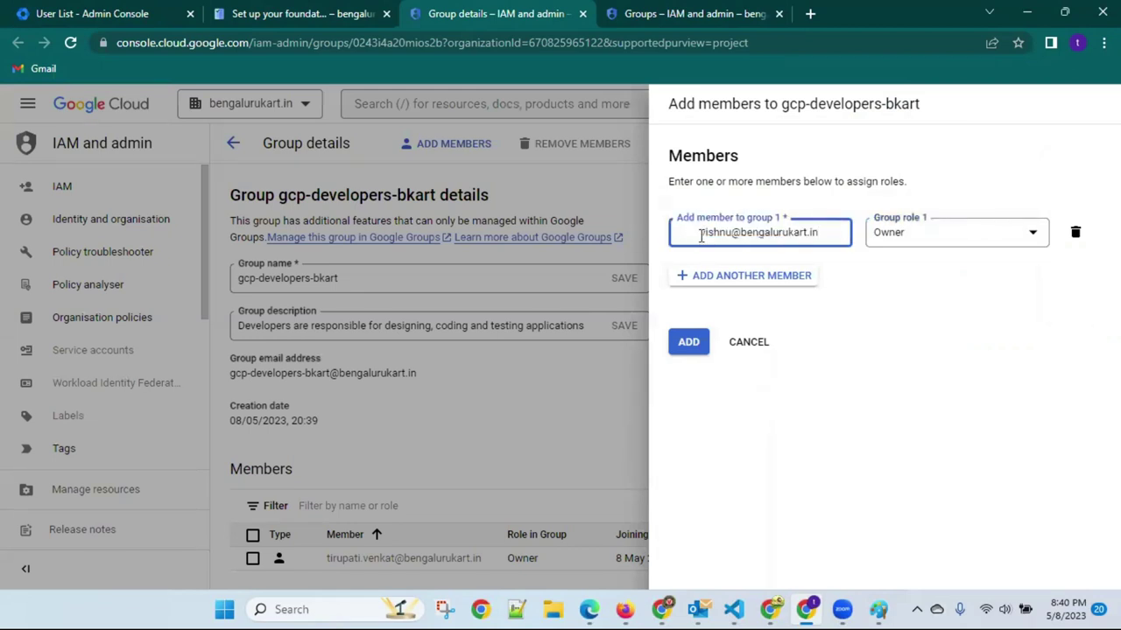
key(Home)
key(Delete)
key(Delete)
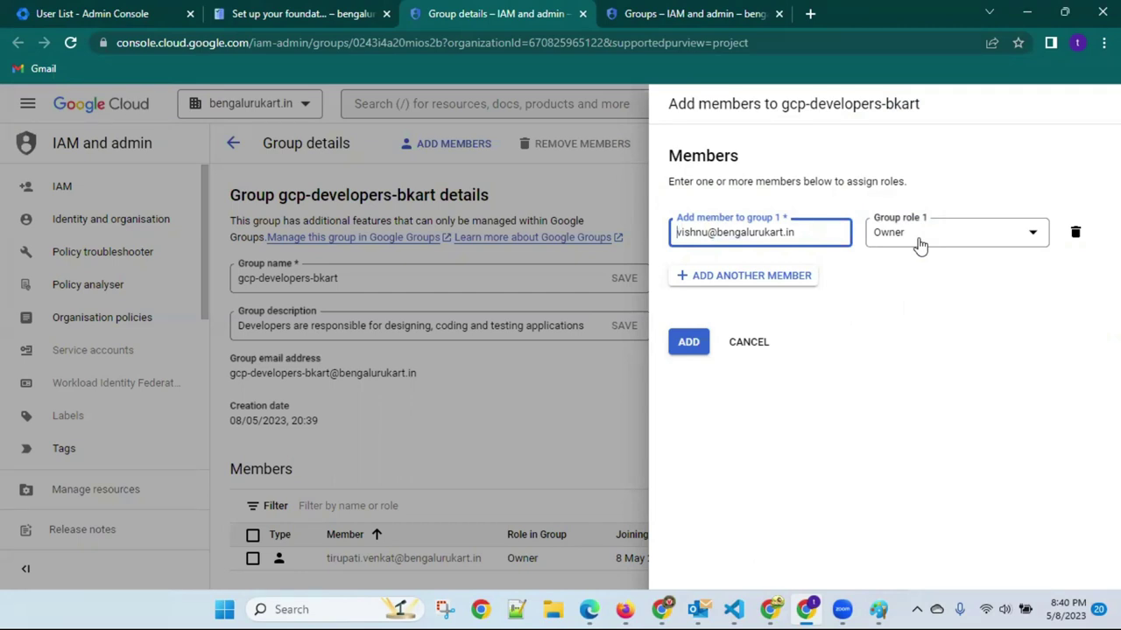
click(689, 348)
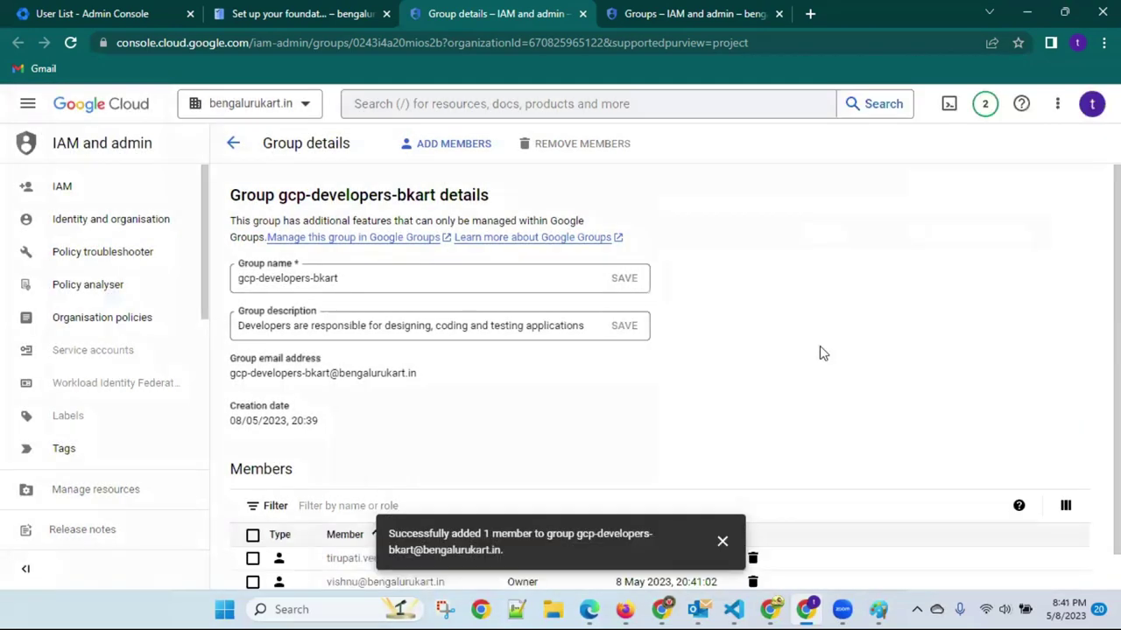
Step: Close the member-added confirmation and begin a new Chrome profile without signing in
scroll(823, 348, down, 1)
click(722, 543)
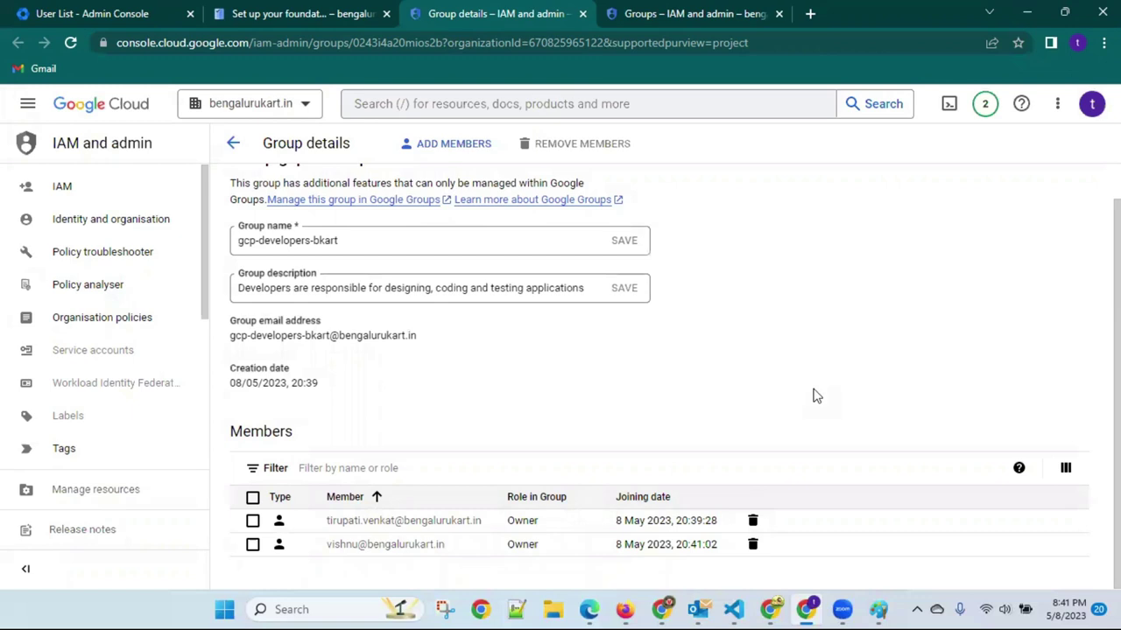
mouse_move(770, 610)
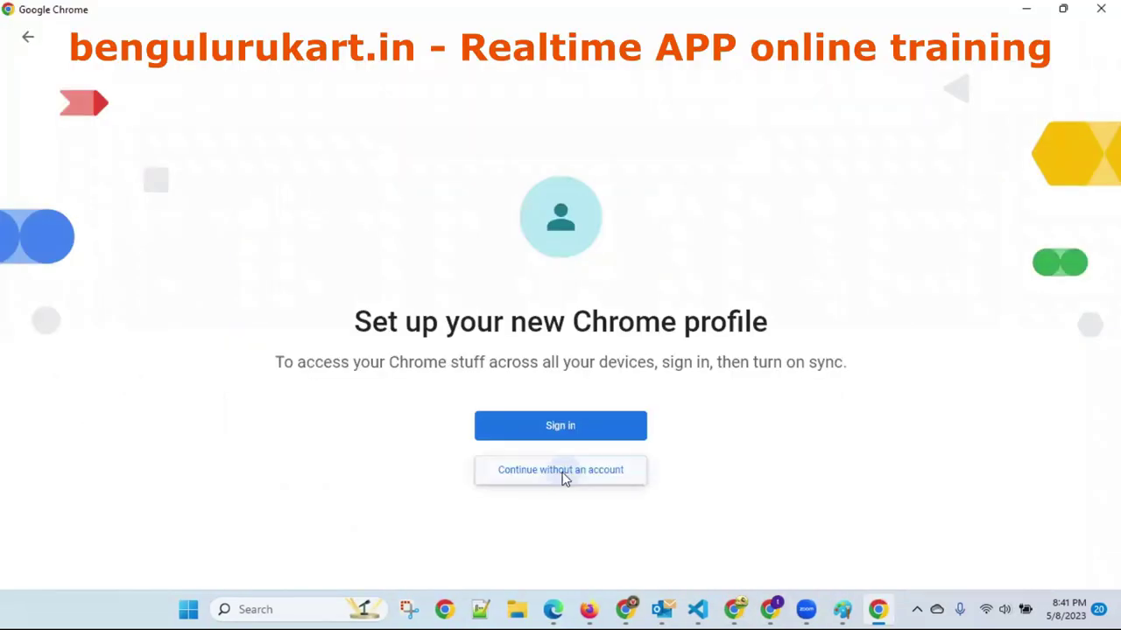
click(561, 470)
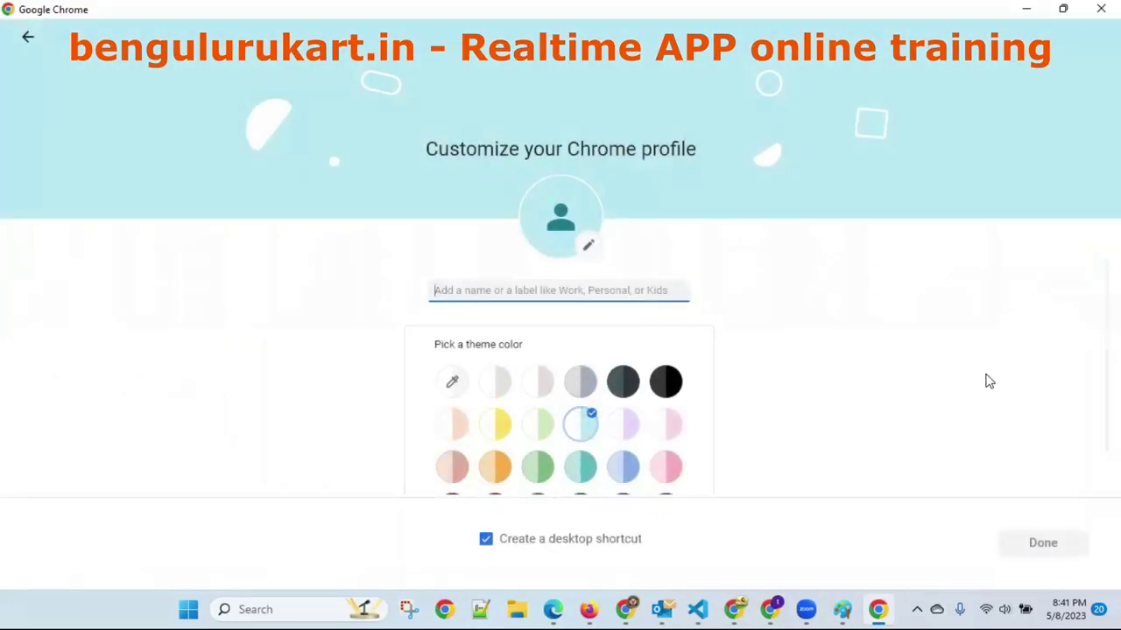
Step: Name the new Chrome profile 'test', finish setup, and maximize its window
click(559, 294)
text(test)
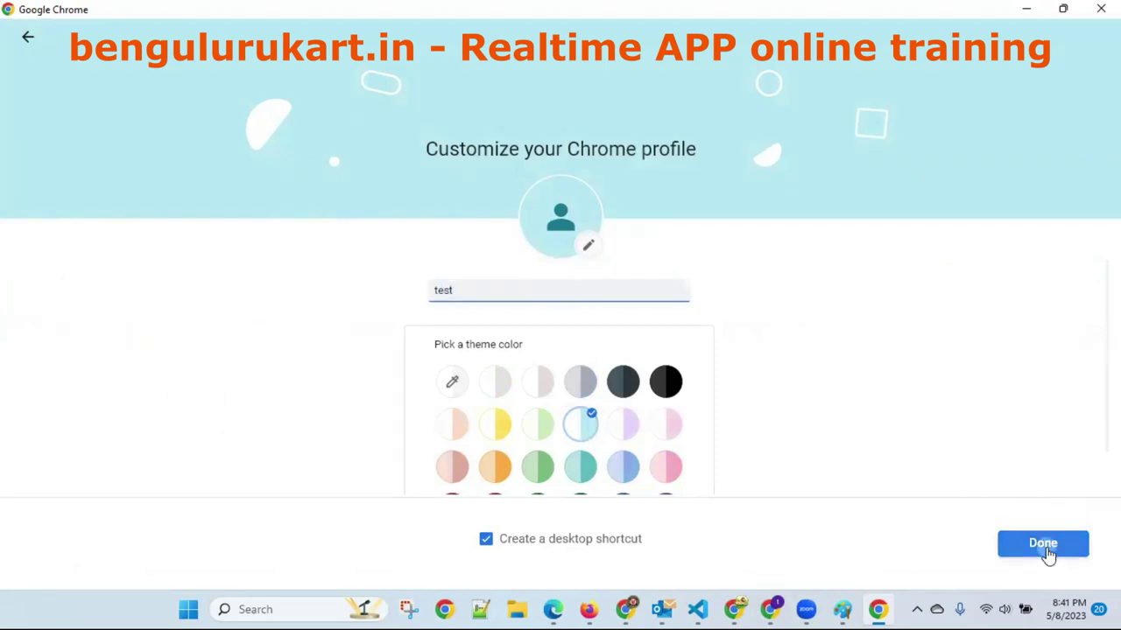
click(1045, 548)
click(1004, 218)
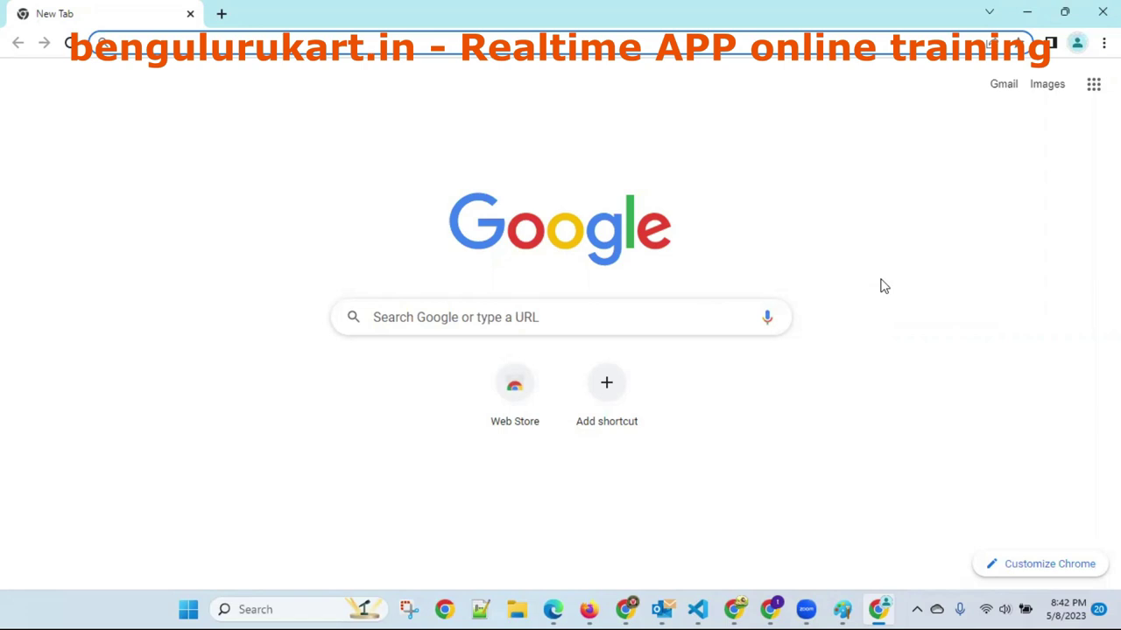
Step: Search Google for 'console gcp login' and open Google Cloud's free-trial sign-in page
text(cob)
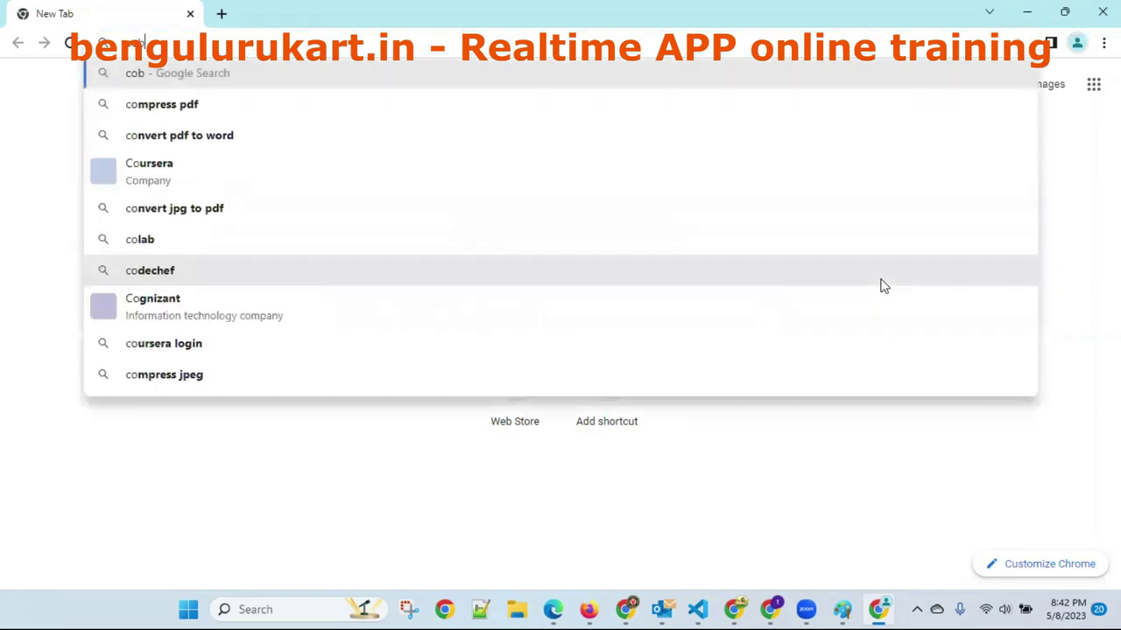
key(BackSpace)
text(nsol)
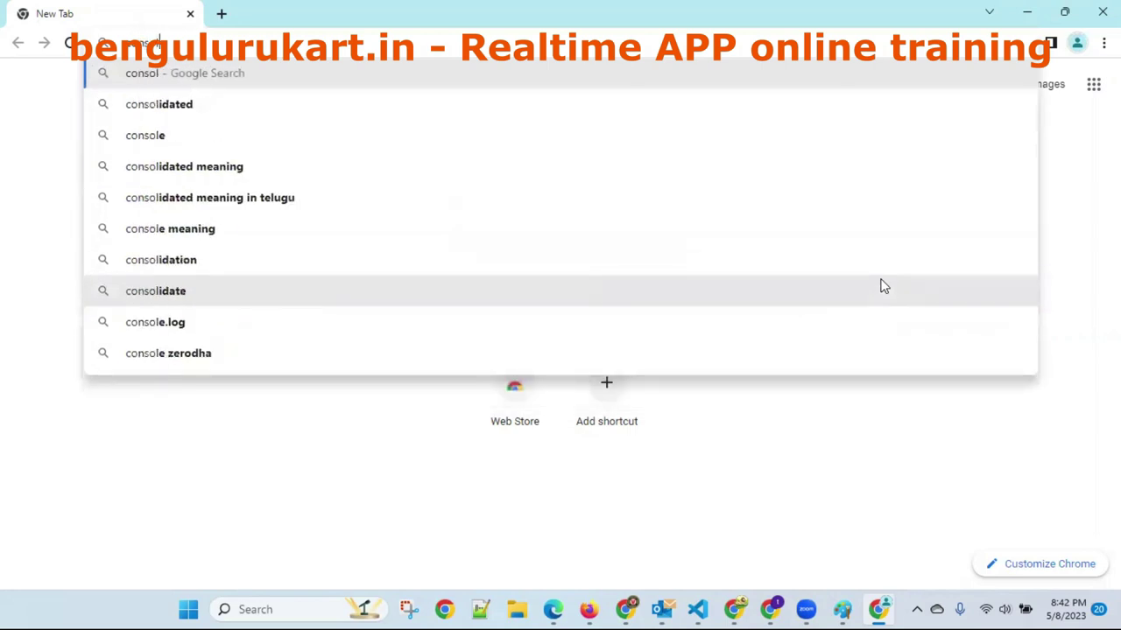
text(e gc)
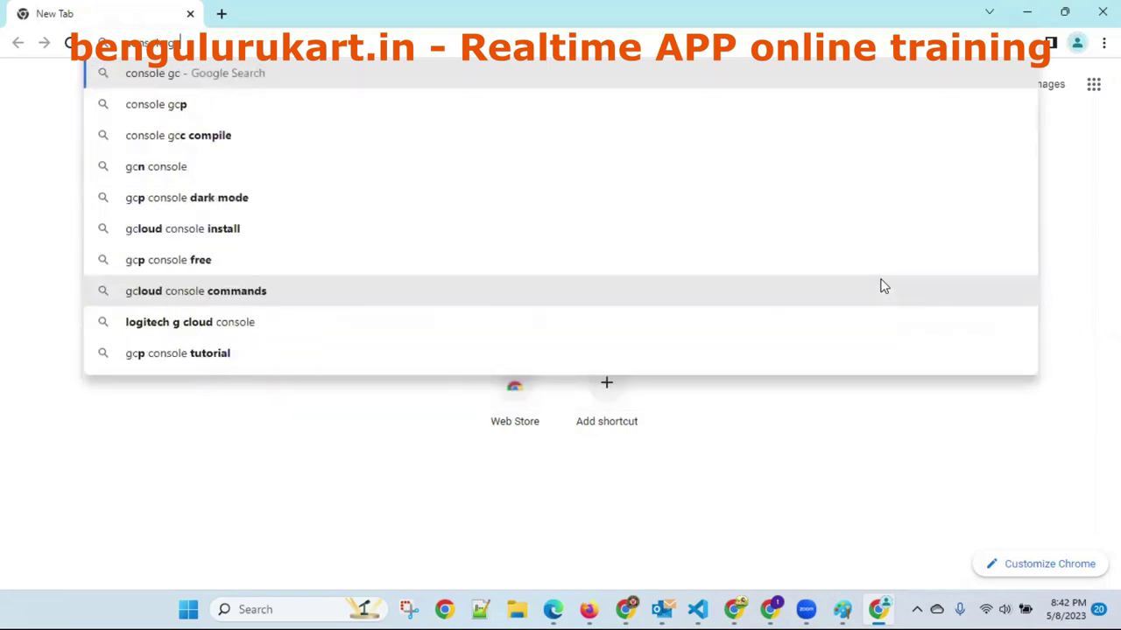
text(p)
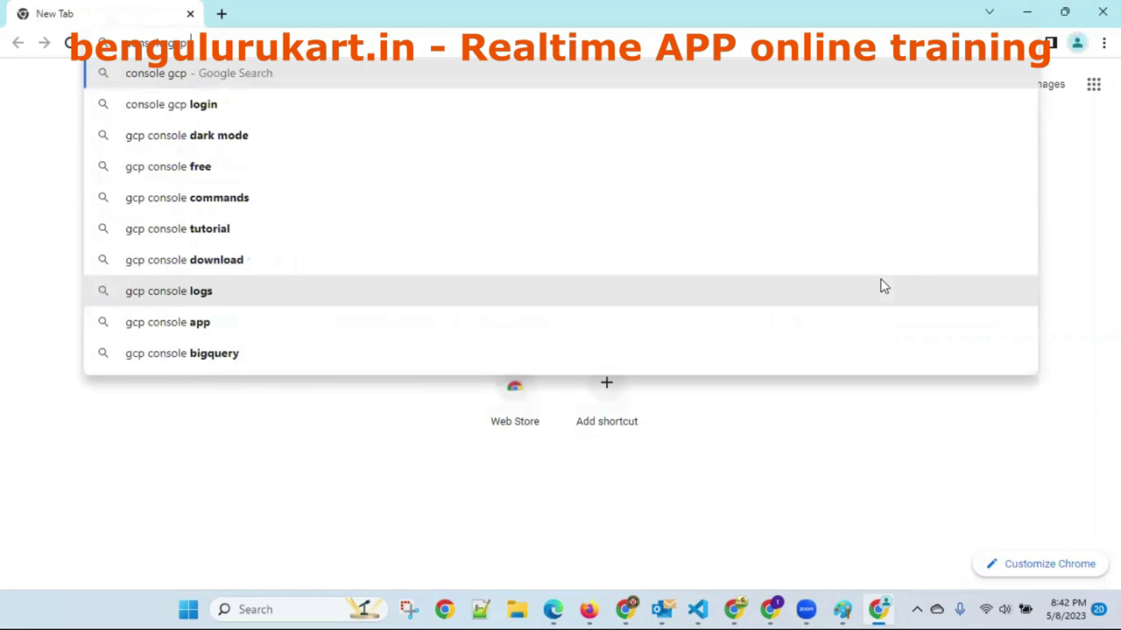
key(Down)
key(Return)
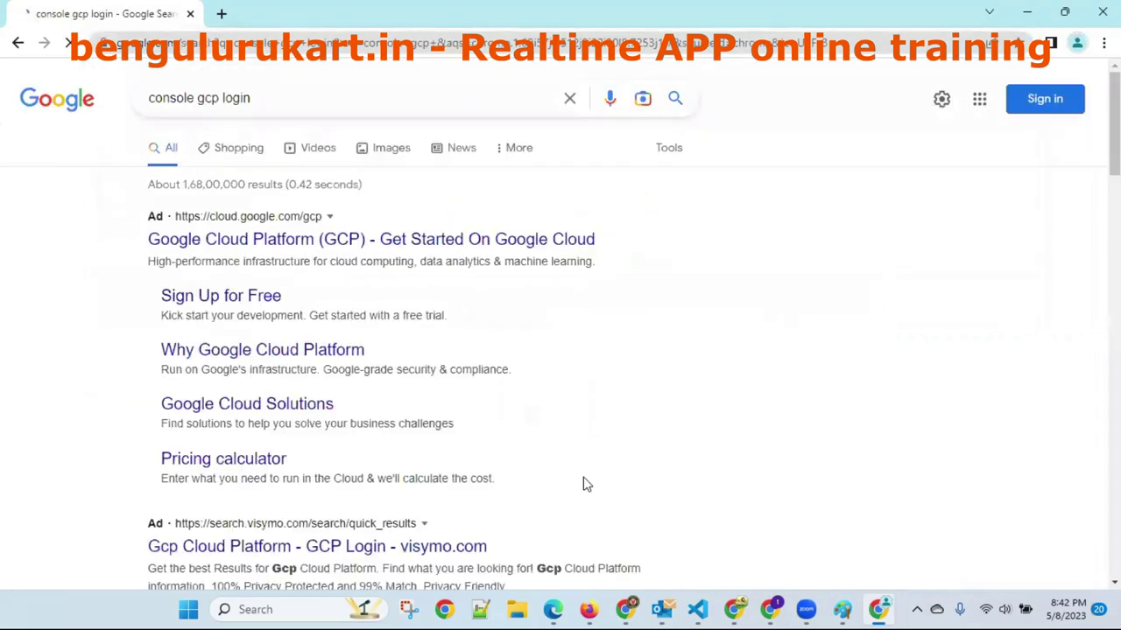
click(286, 249)
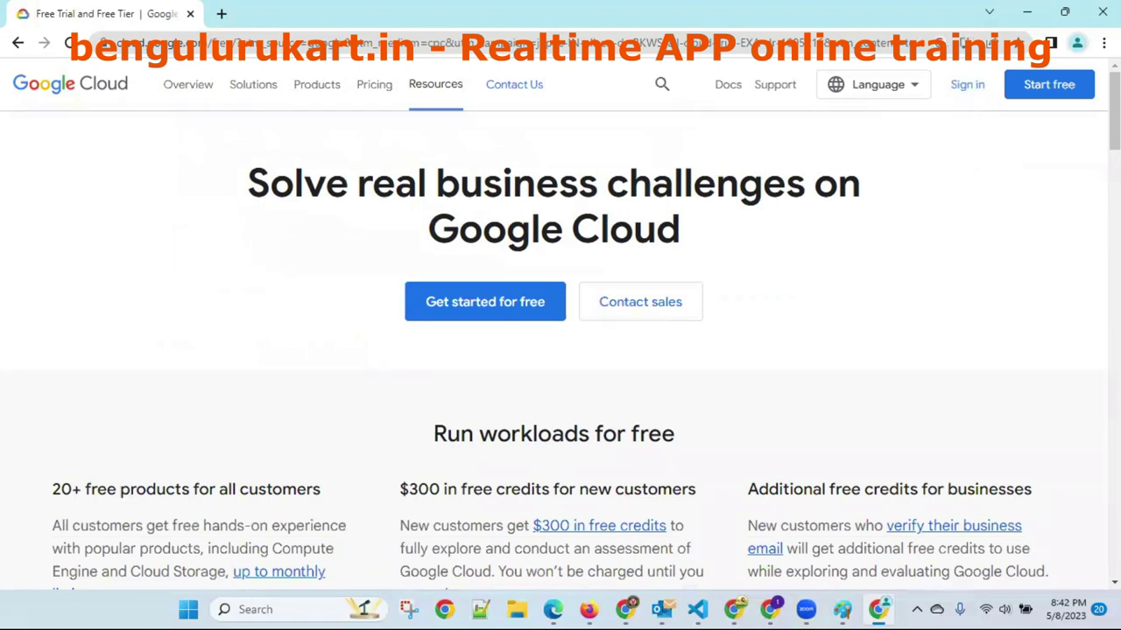
click(973, 98)
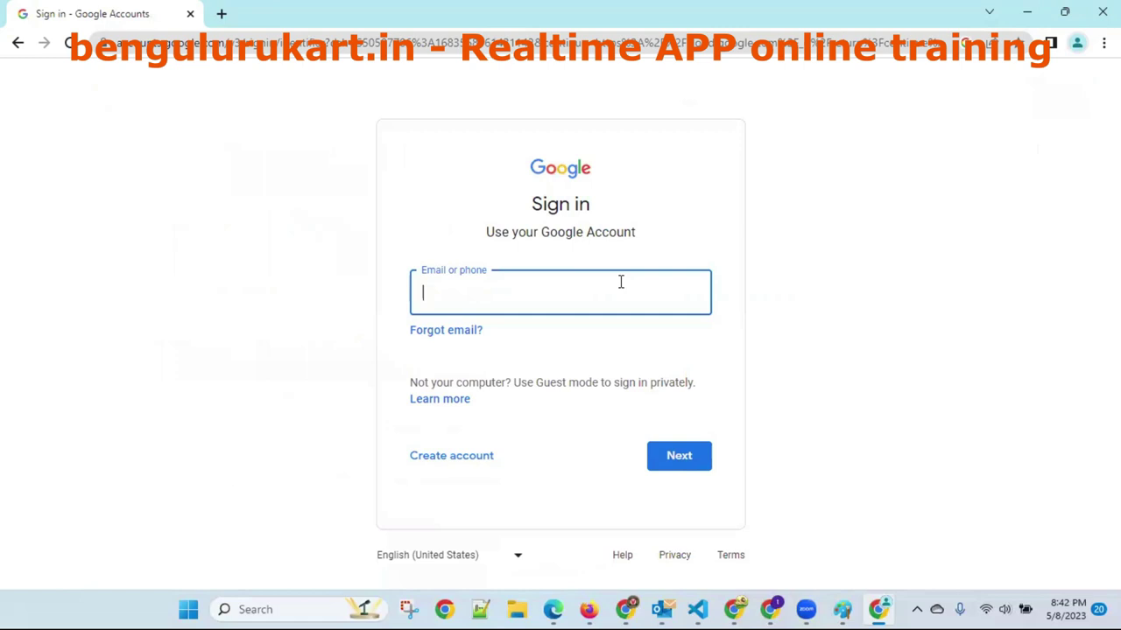
Step: Paste the new member's e-mail without the leading space, continue to the password step, and return to the admin window
key(ctrl+v)
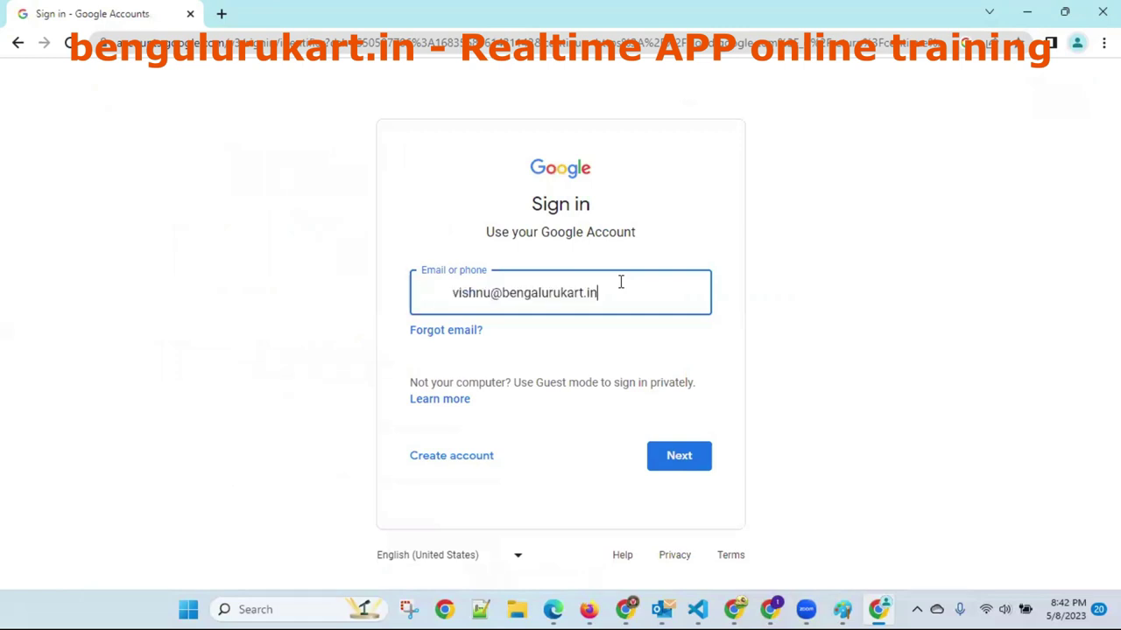
click(451, 294)
key(BackSpace)
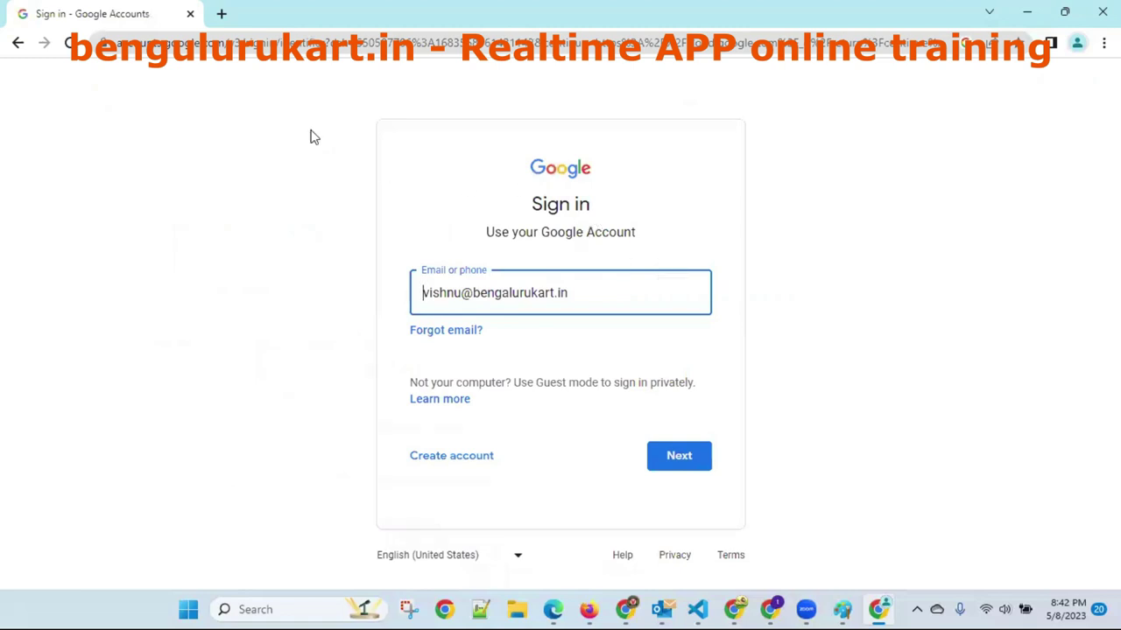
drag(571, 294, 470, 299)
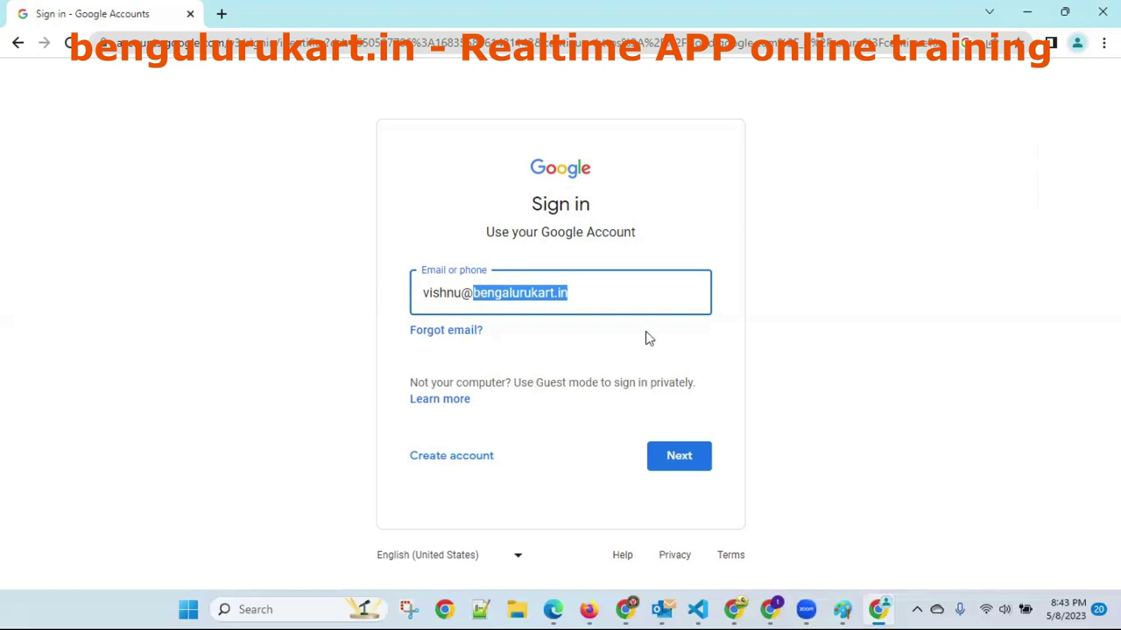
click(681, 470)
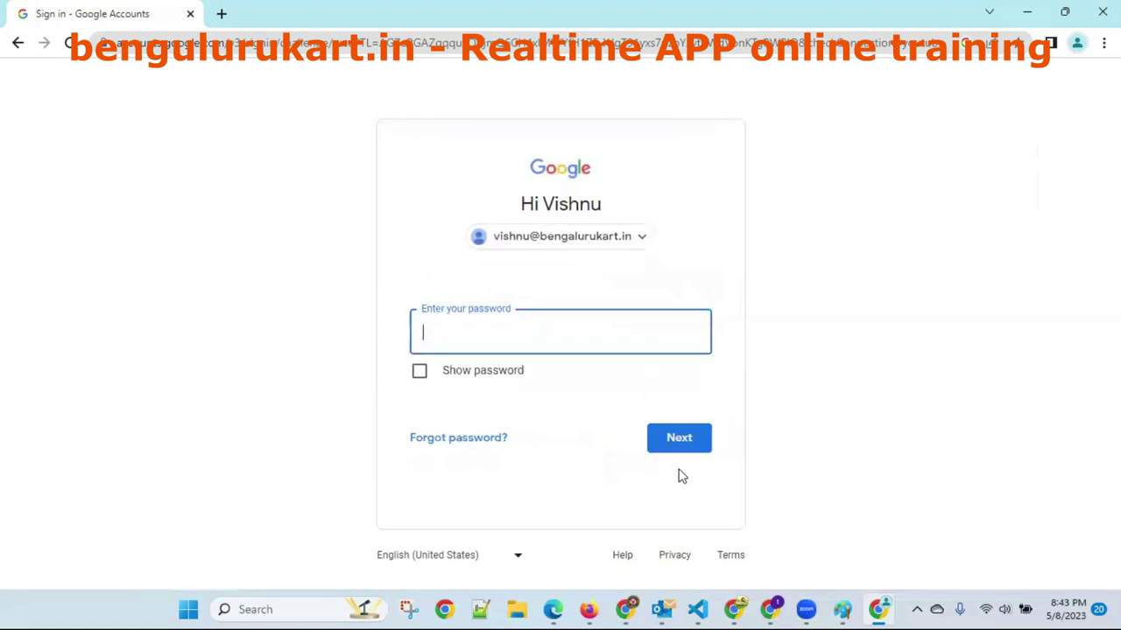
click(771, 610)
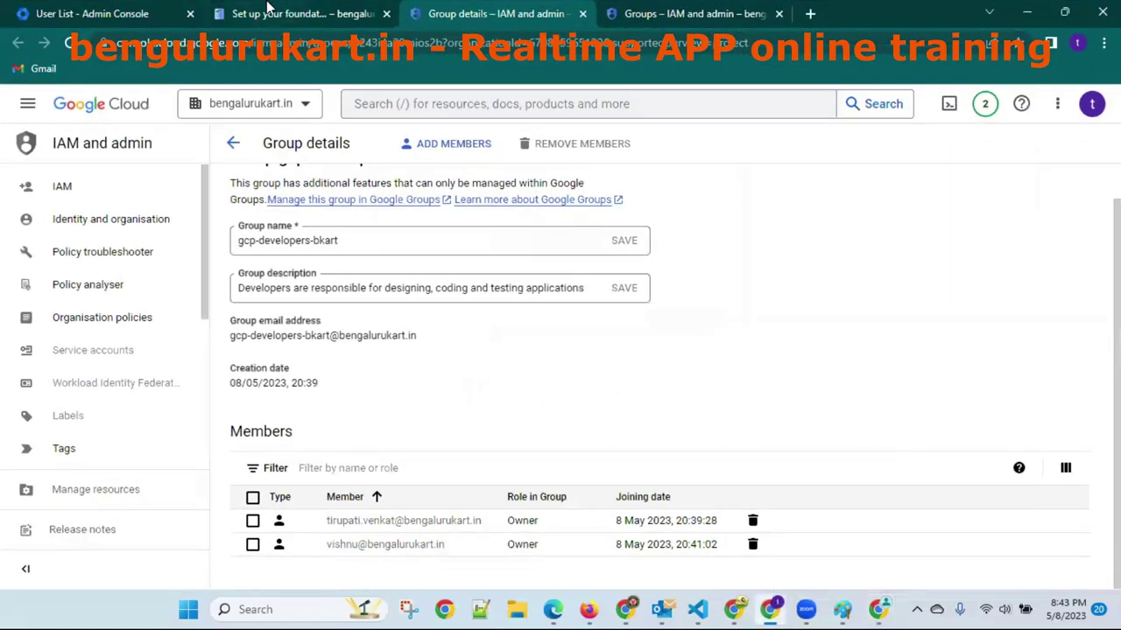
Step: Reset the new member's password to an auto-generated one in the User List and copy it
click(144, 14)
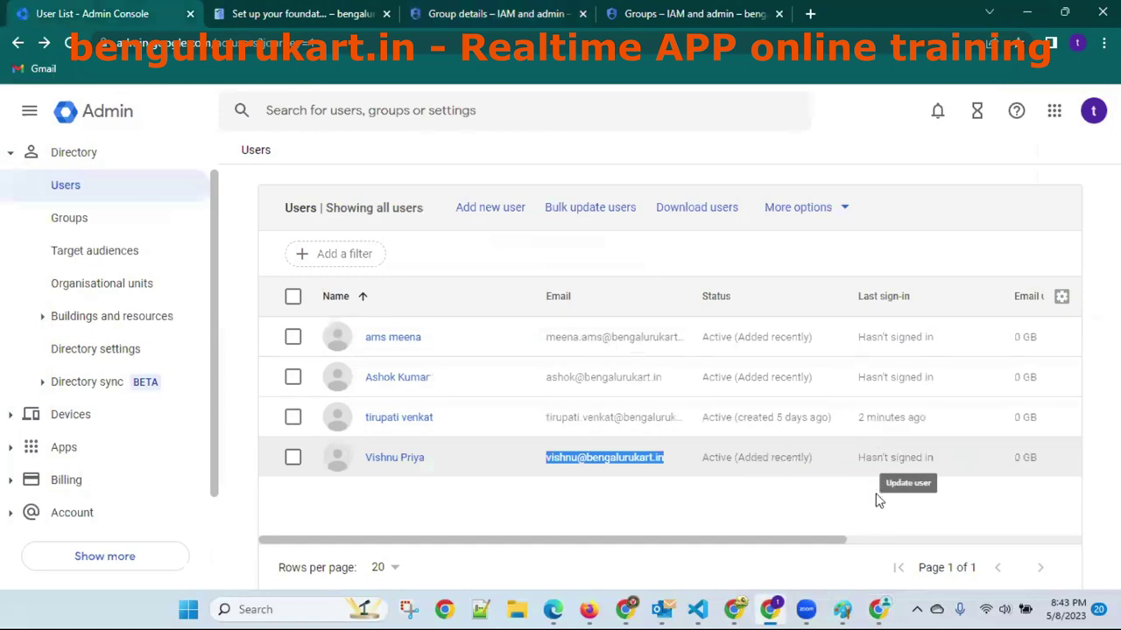
drag(830, 543, 1064, 543)
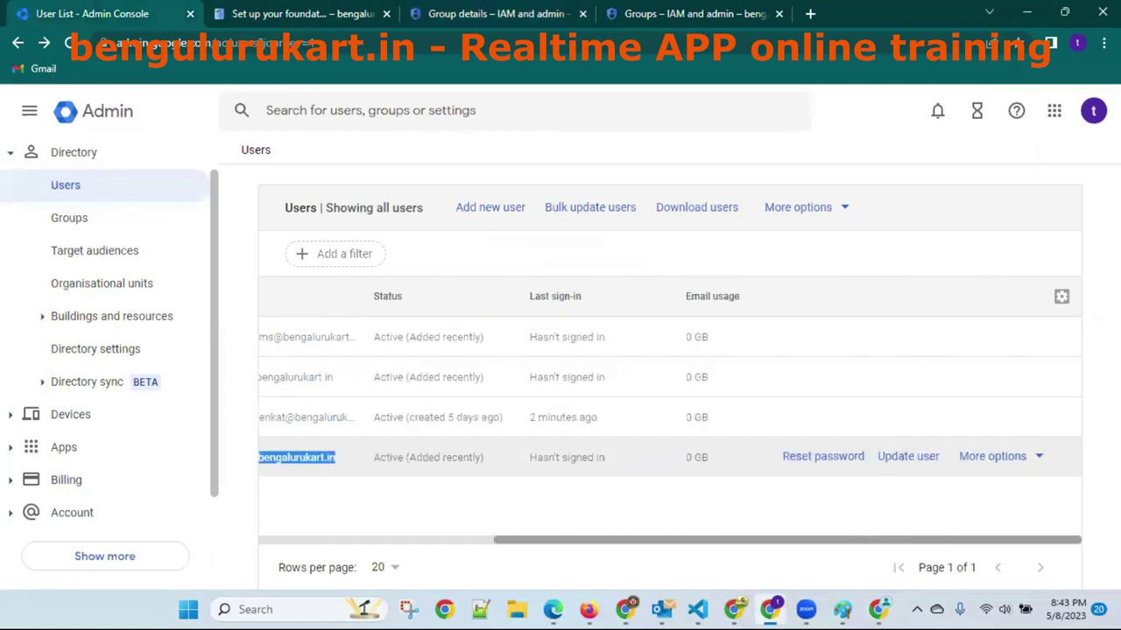
drag(849, 541, 613, 518)
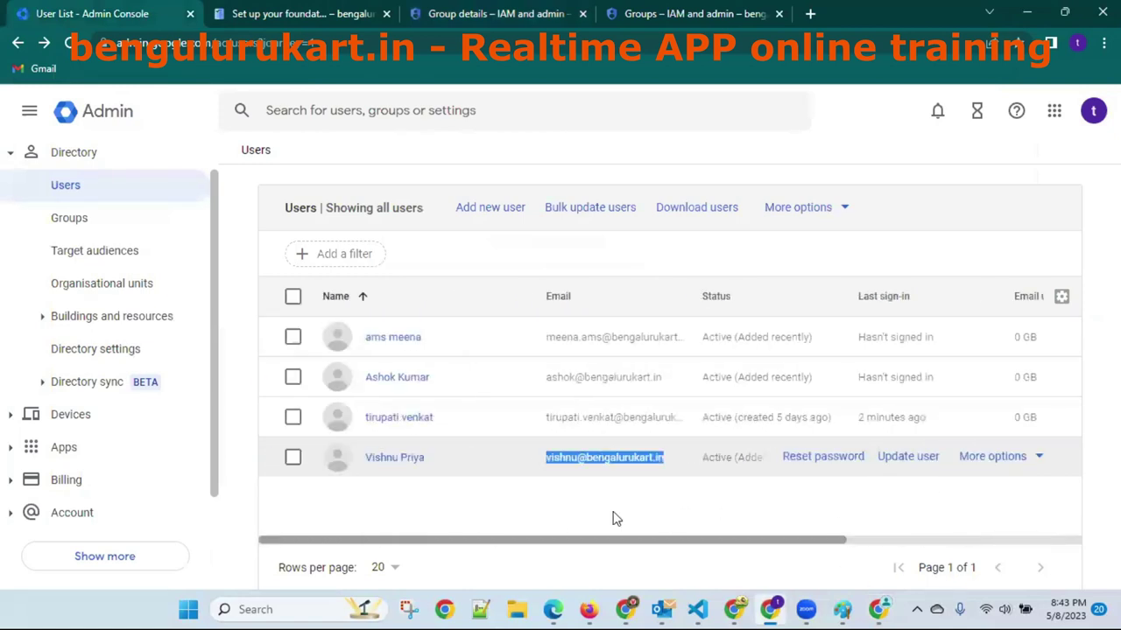
click(803, 459)
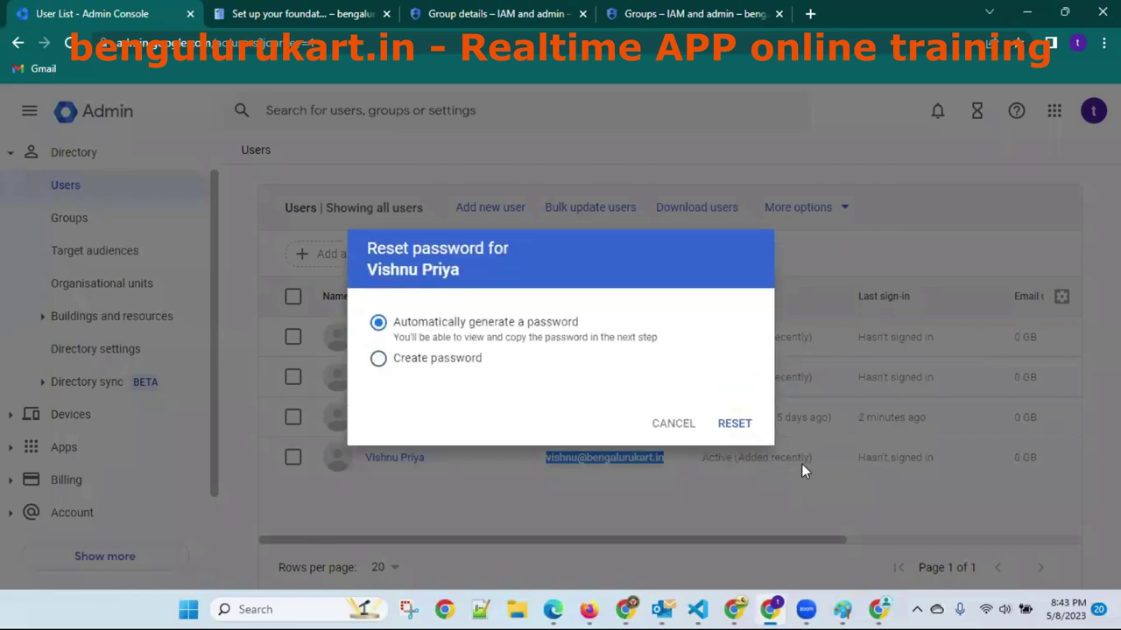
click(734, 425)
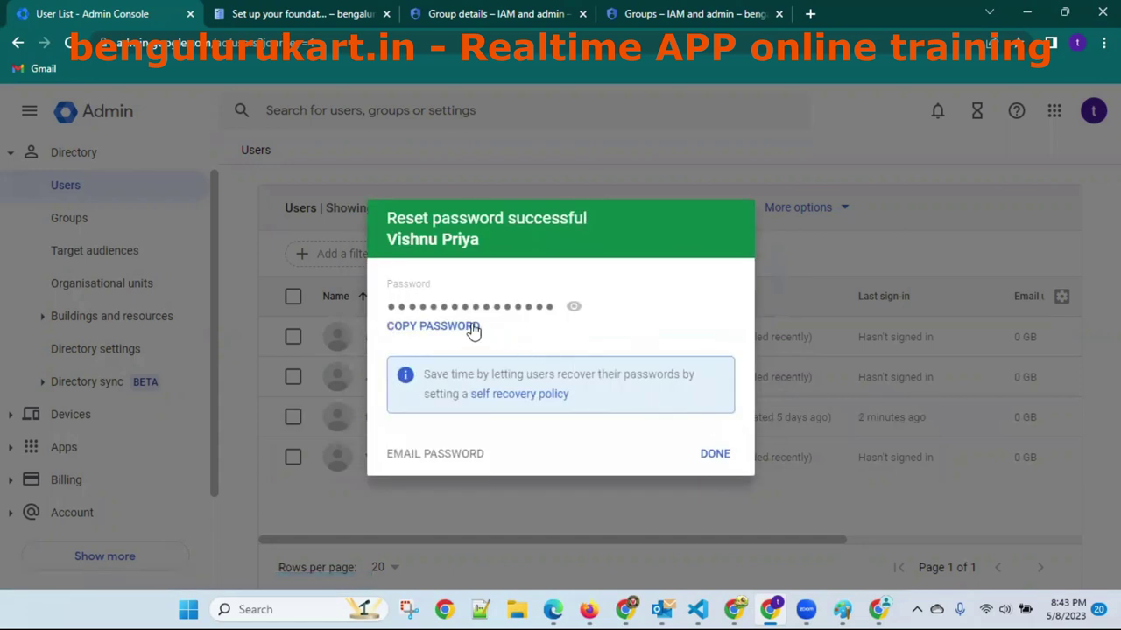
click(473, 327)
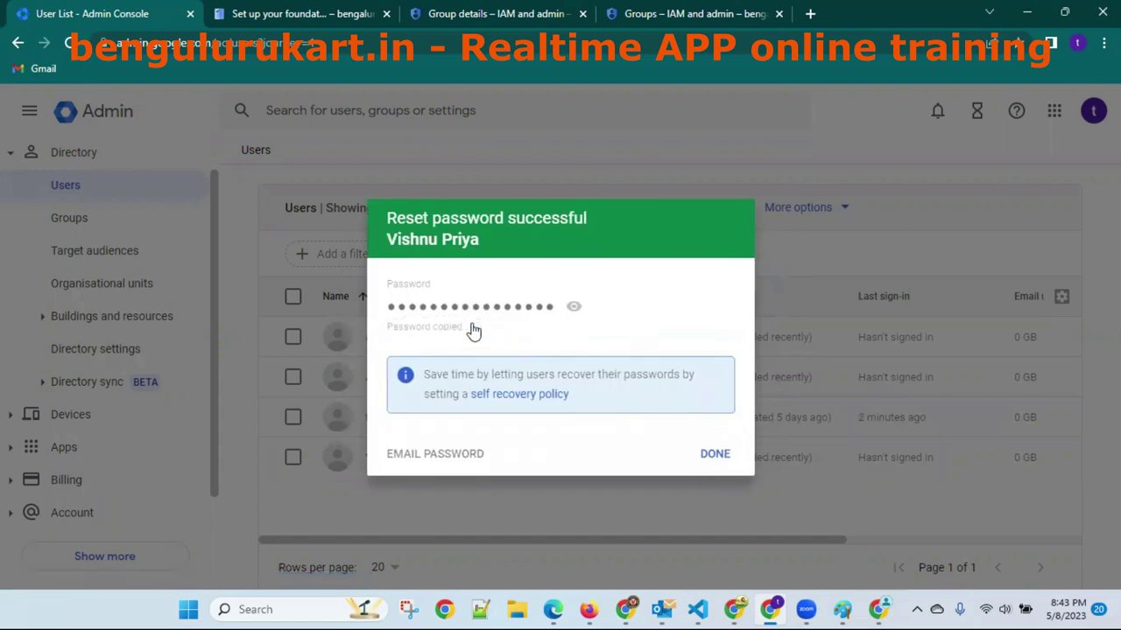
click(574, 307)
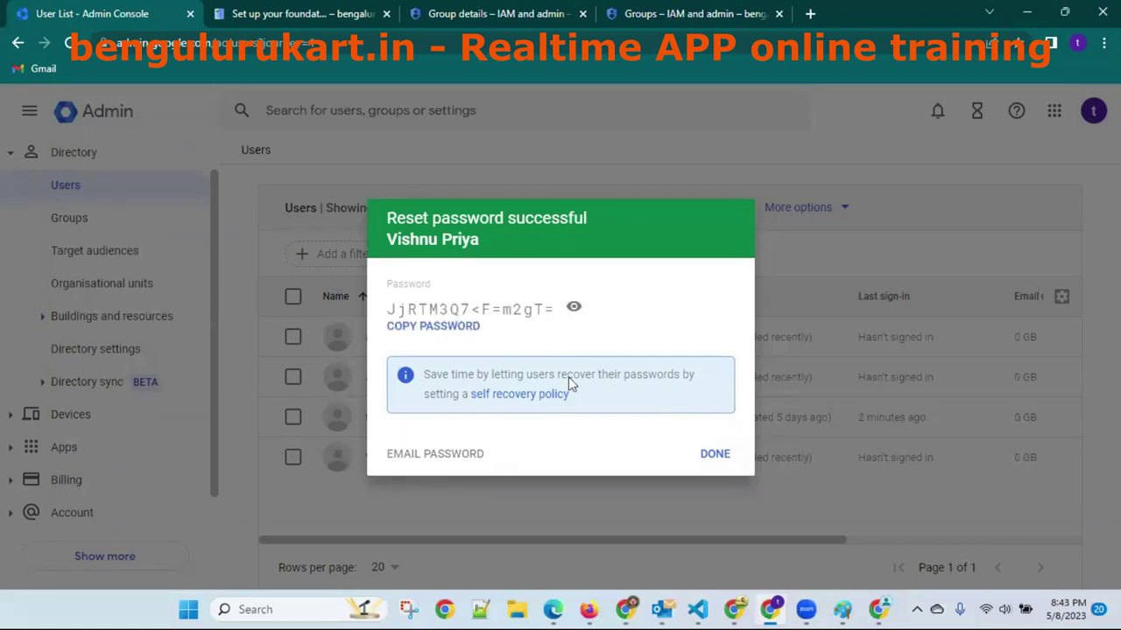
click(440, 326)
click(722, 457)
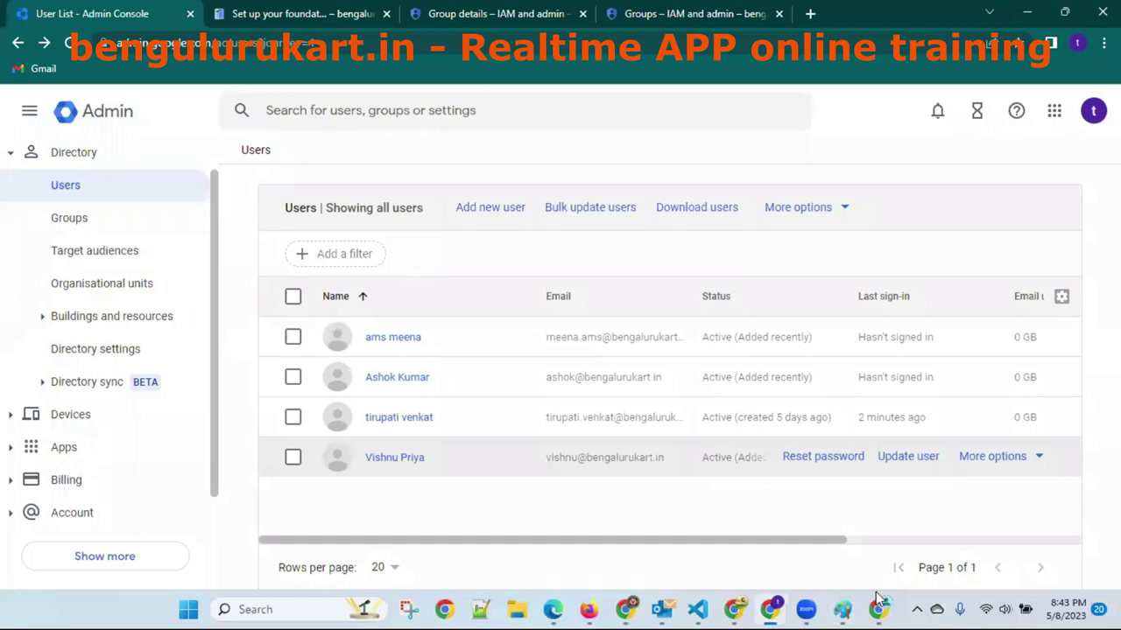
mouse_move(878, 607)
click(804, 543)
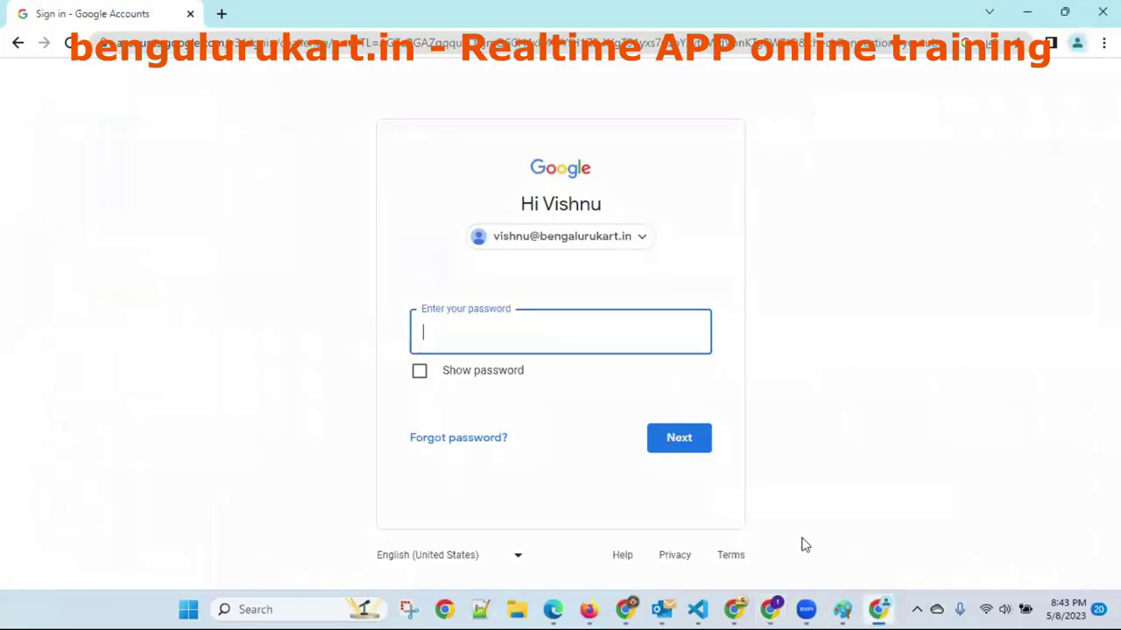
Step: Paste the copied reset password into the password field with Show password ticked
click(420, 372)
click(497, 338)
key(ctrl+v)
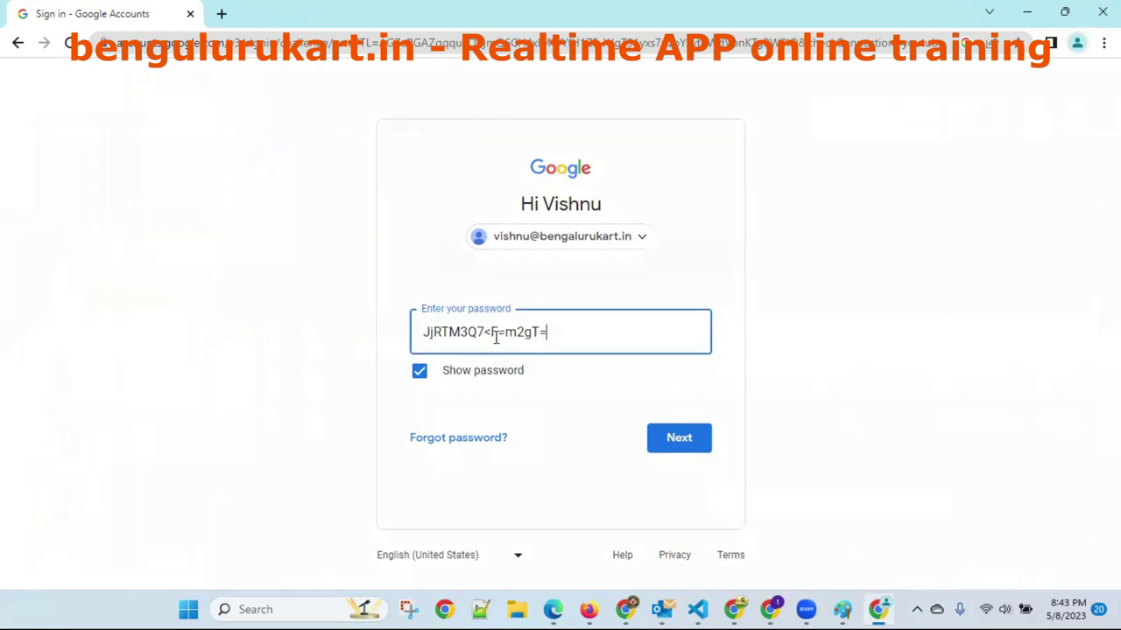
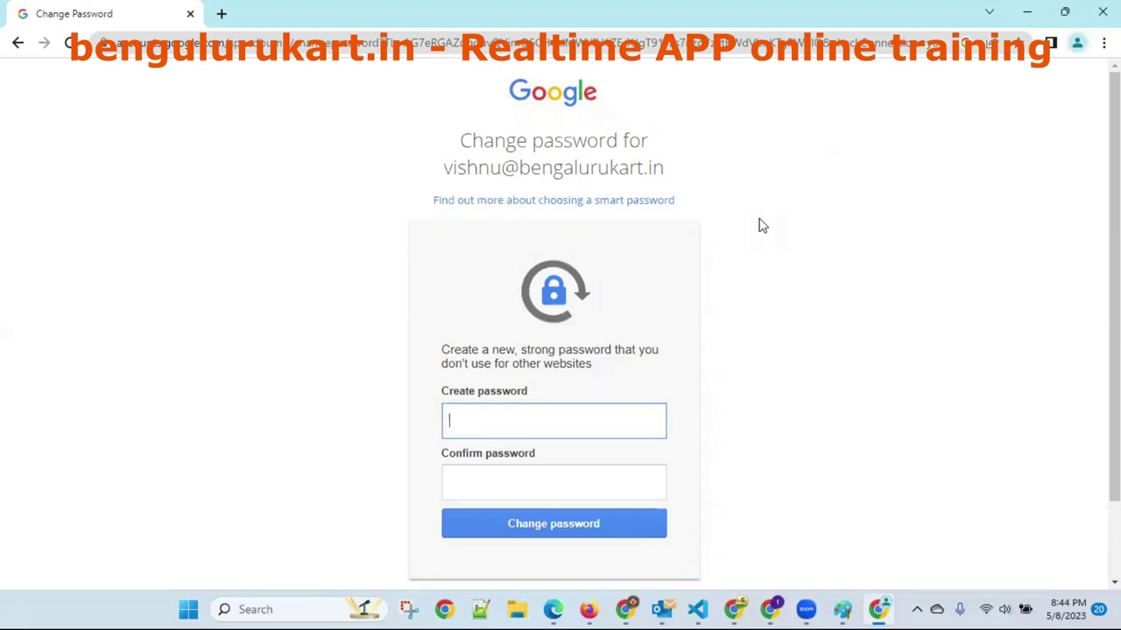
Step: Enter a new password with a non-matching confirmation and submit the change
text(ab)
key(BackSpace)
key(BackSpace)
key(BackSpace)
key(Tab)
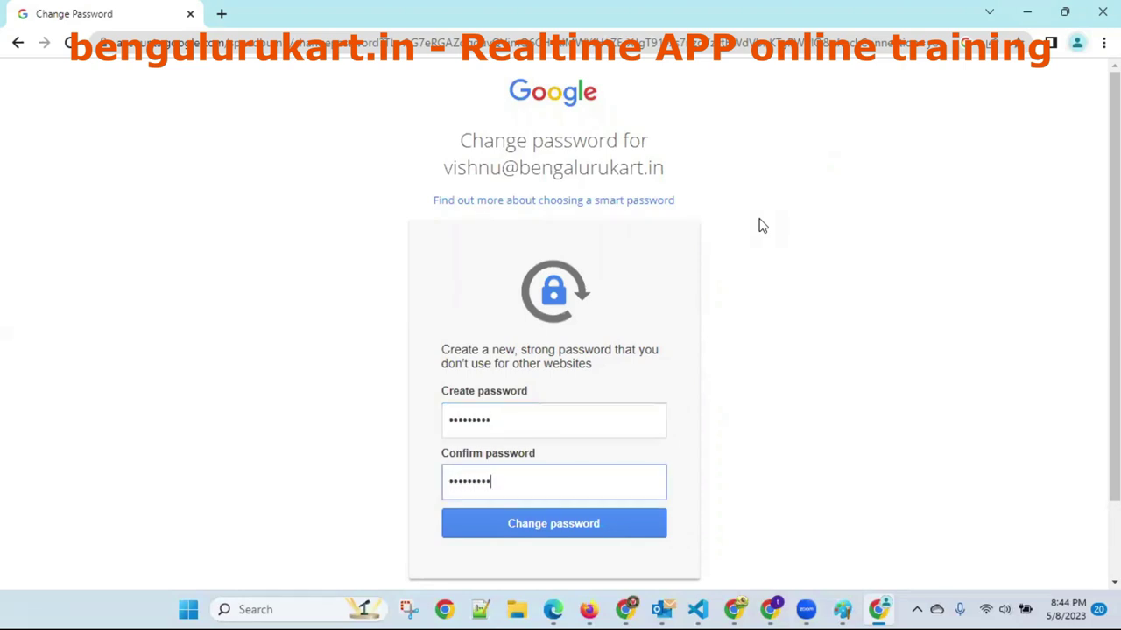
click(584, 525)
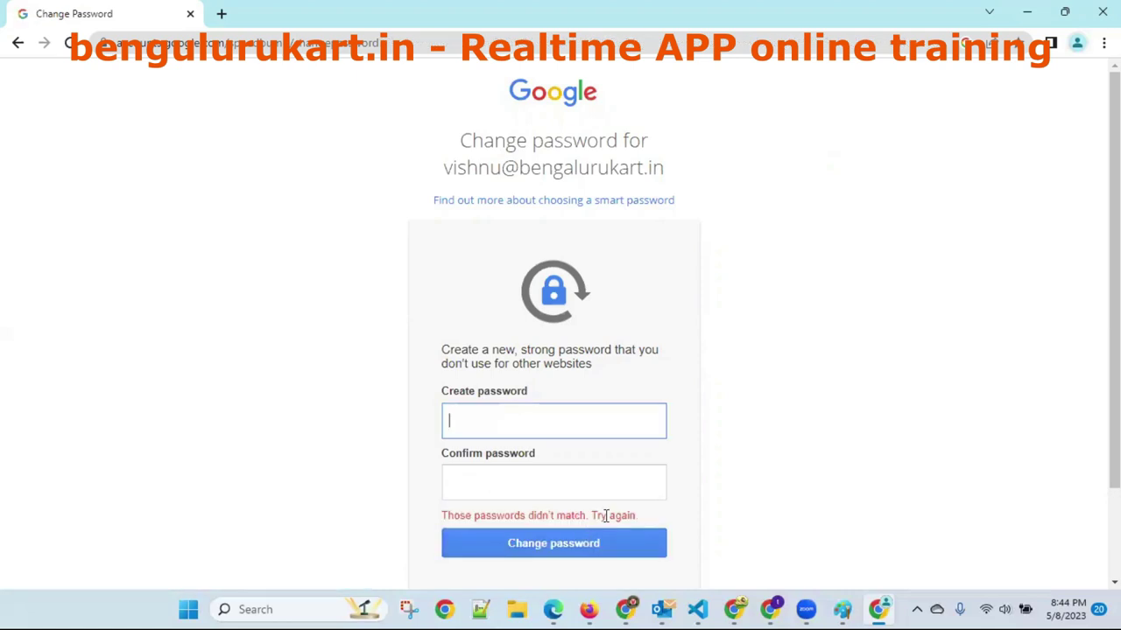
Step: Retry with matching password entries; Google rejects the password as not secure enough
key(Tab)
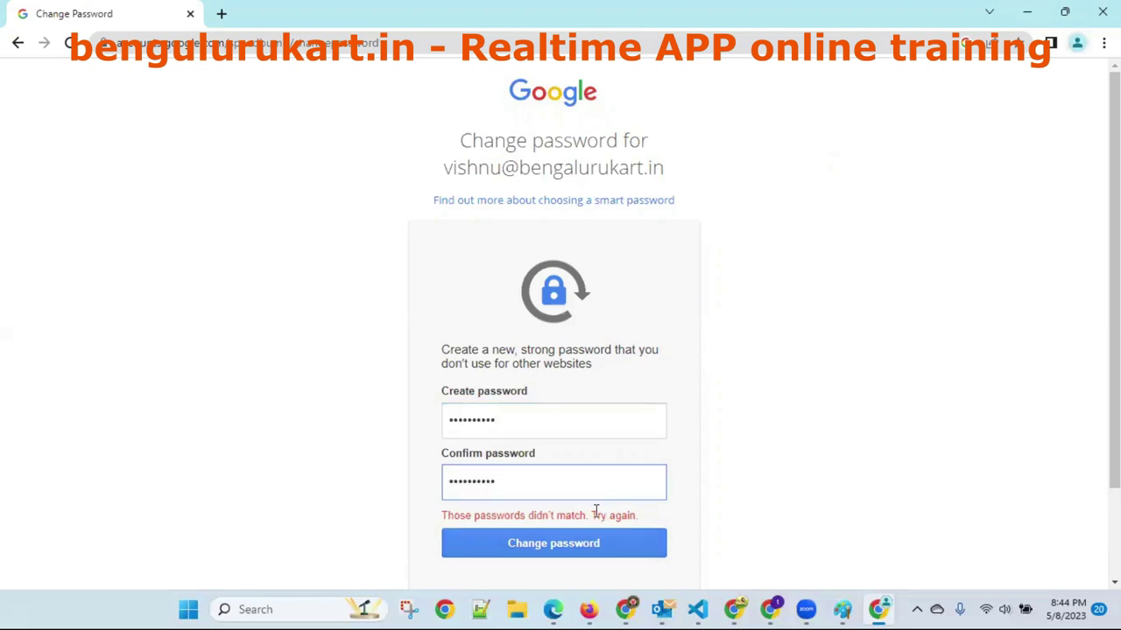
click(556, 546)
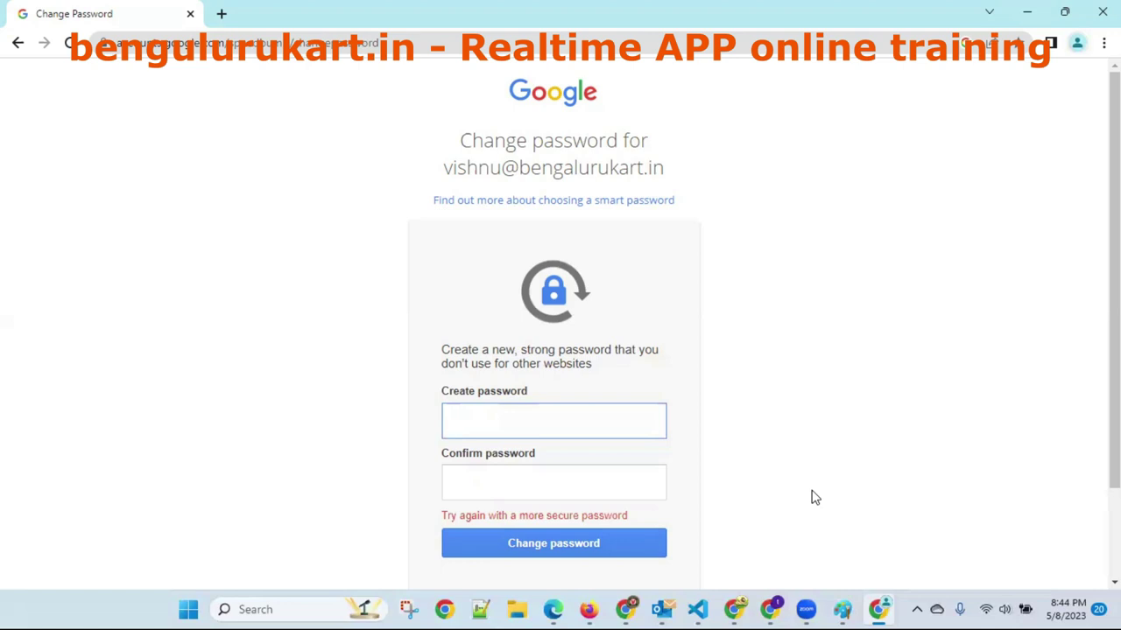
key(super+r)
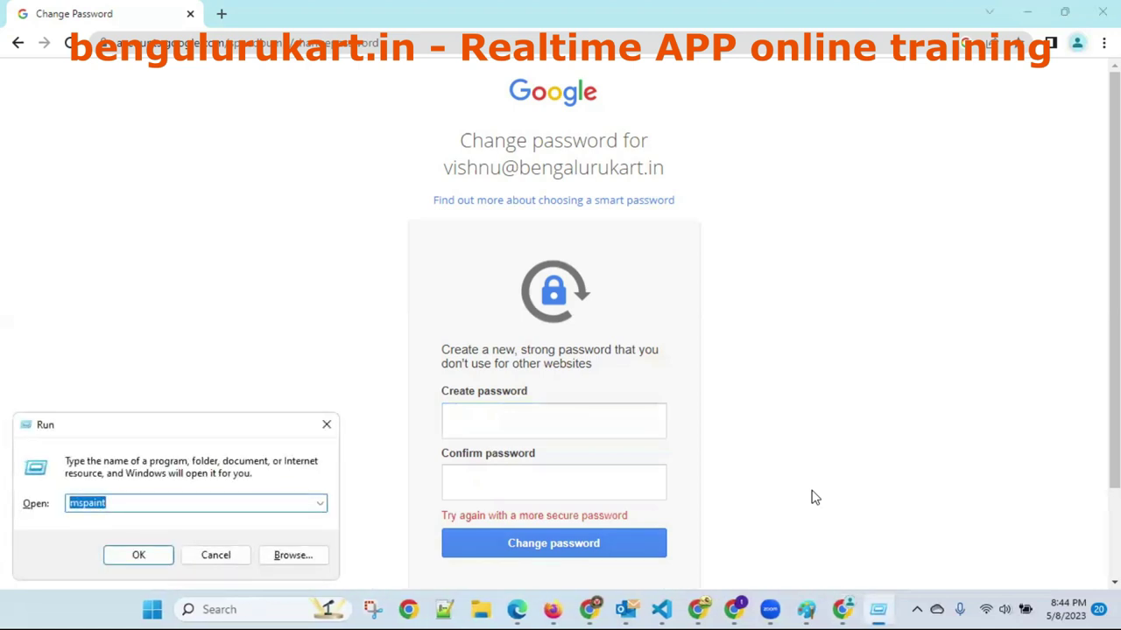
Step: Draft a stronger password in a new Notepad note, select it, and minimize Notepad
key(Return)
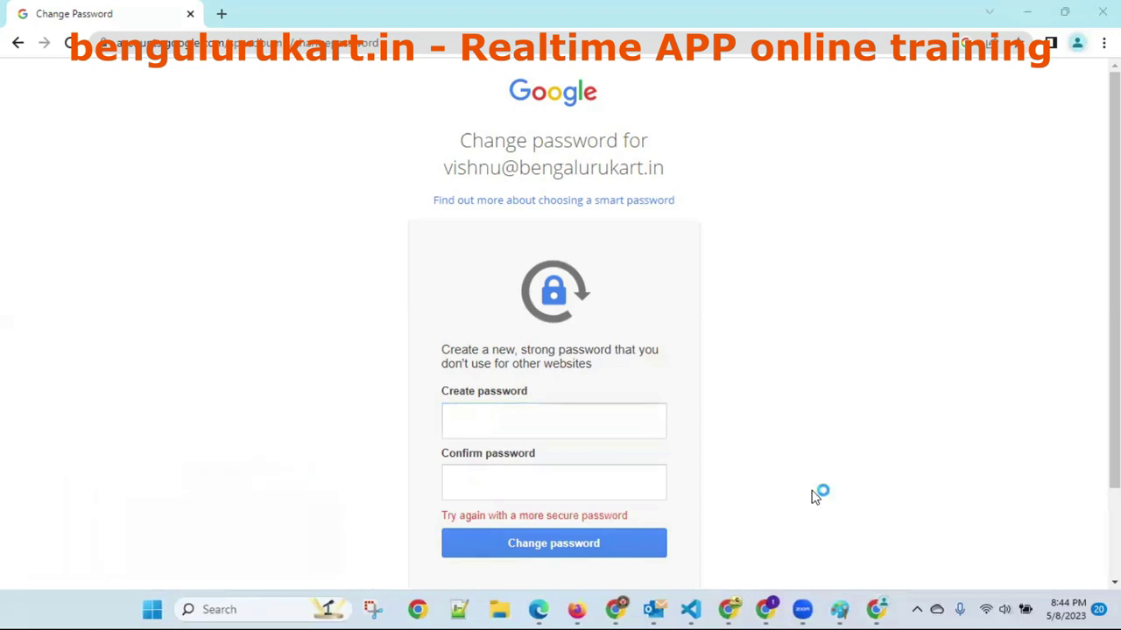
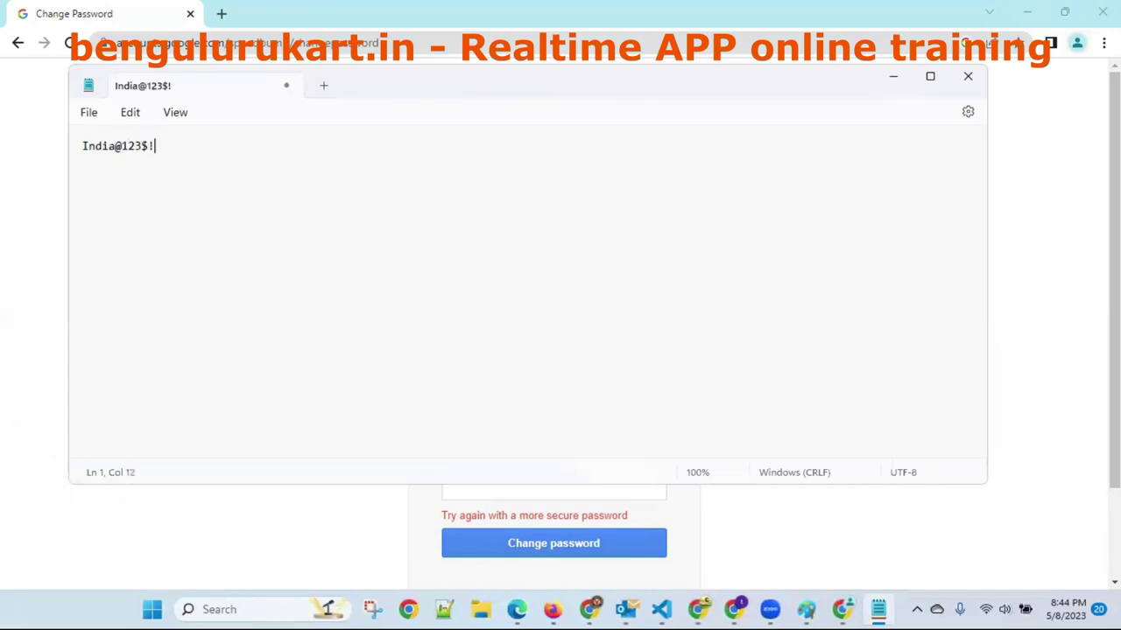
drag(220, 160, 81, 145)
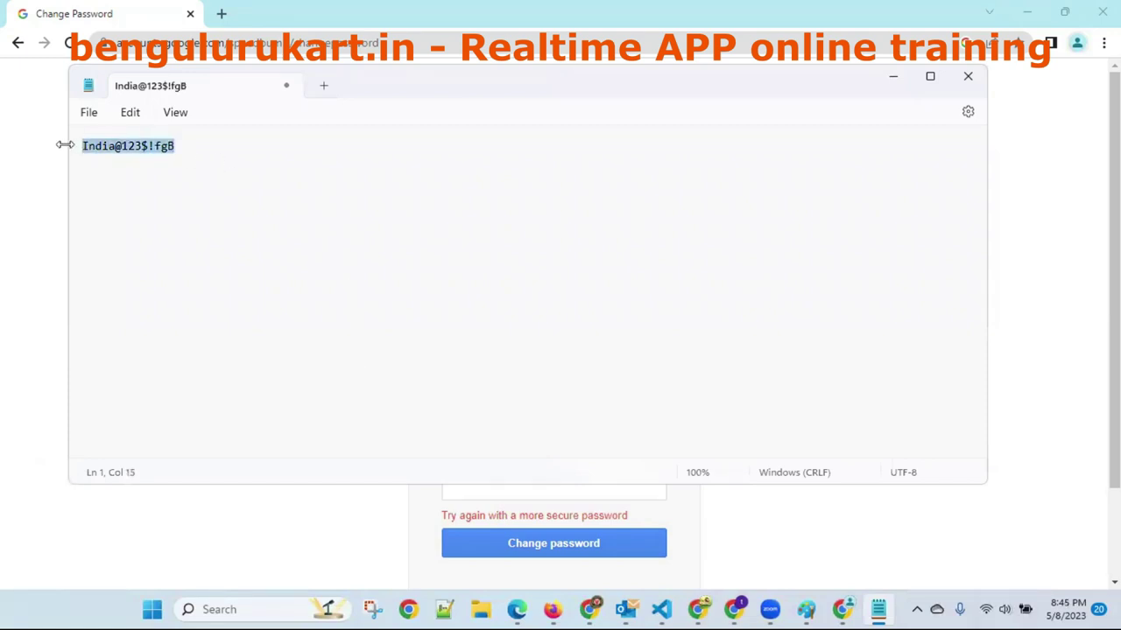
click(893, 76)
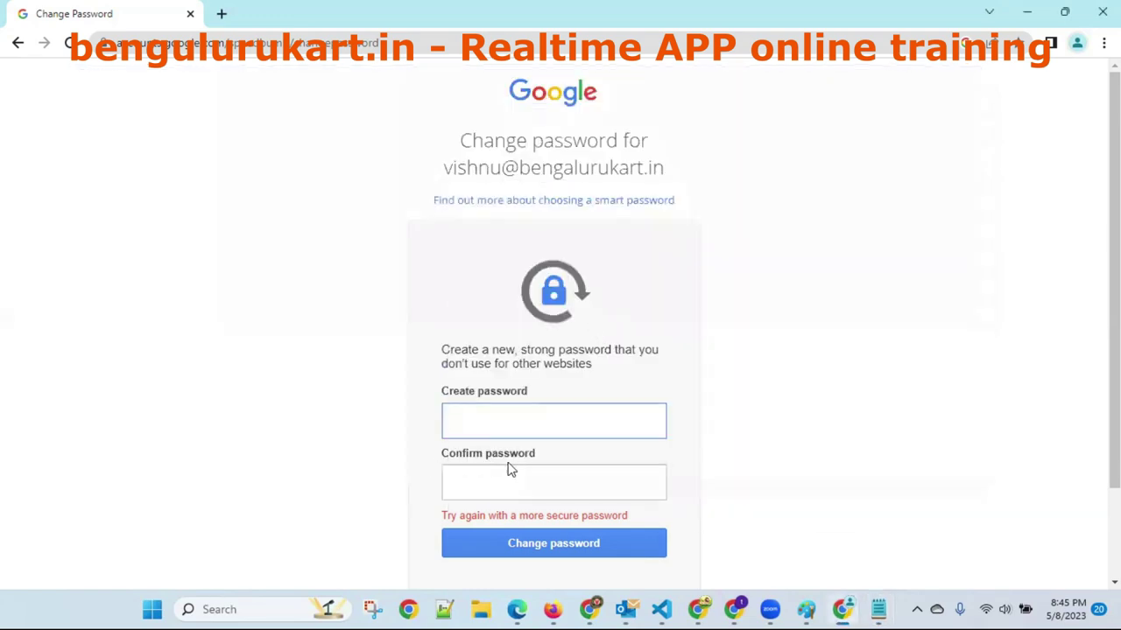
Step: Submit the matching new passwords and open the Google Cloud console
click(589, 535)
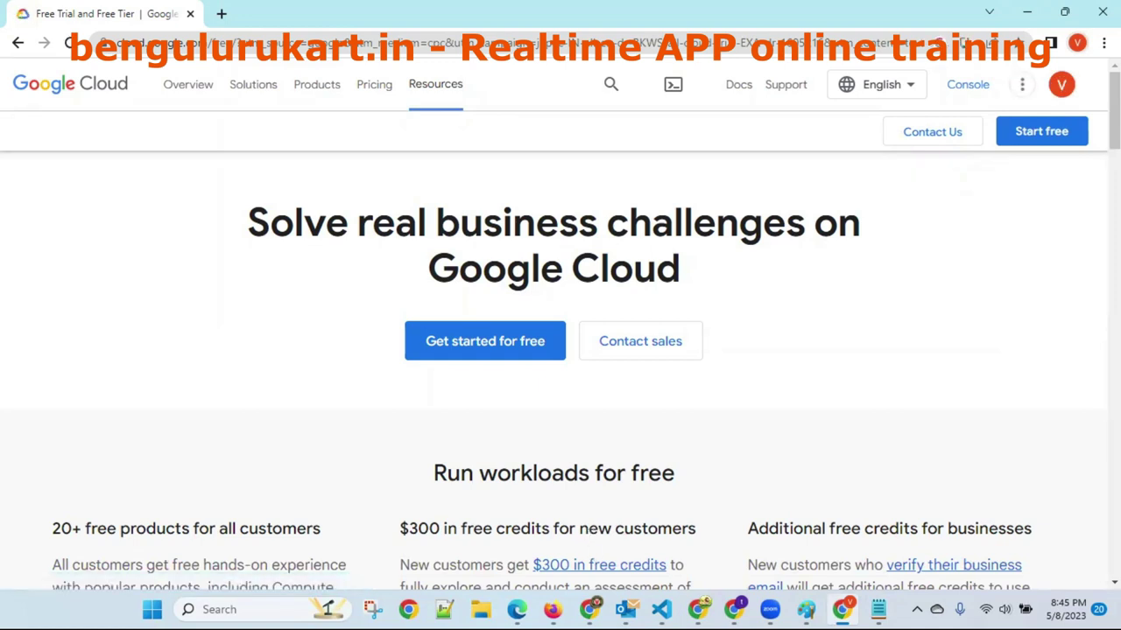
click(982, 89)
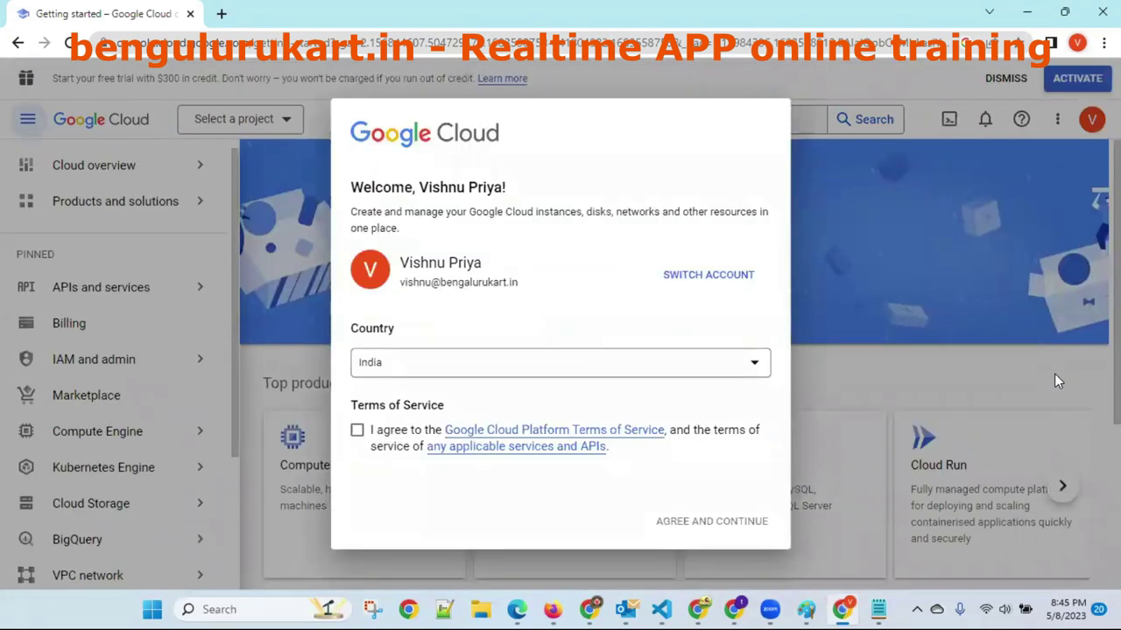
Step: Tick and untick the Terms of Service checkbox, then switch to the Admin Console window
click(358, 431)
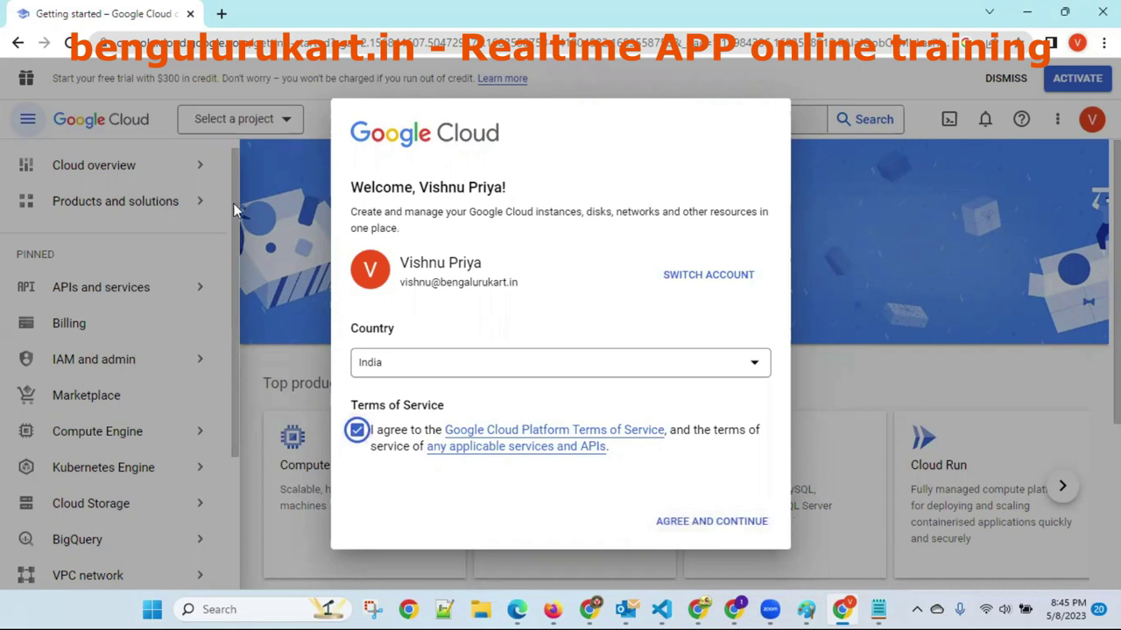
click(361, 429)
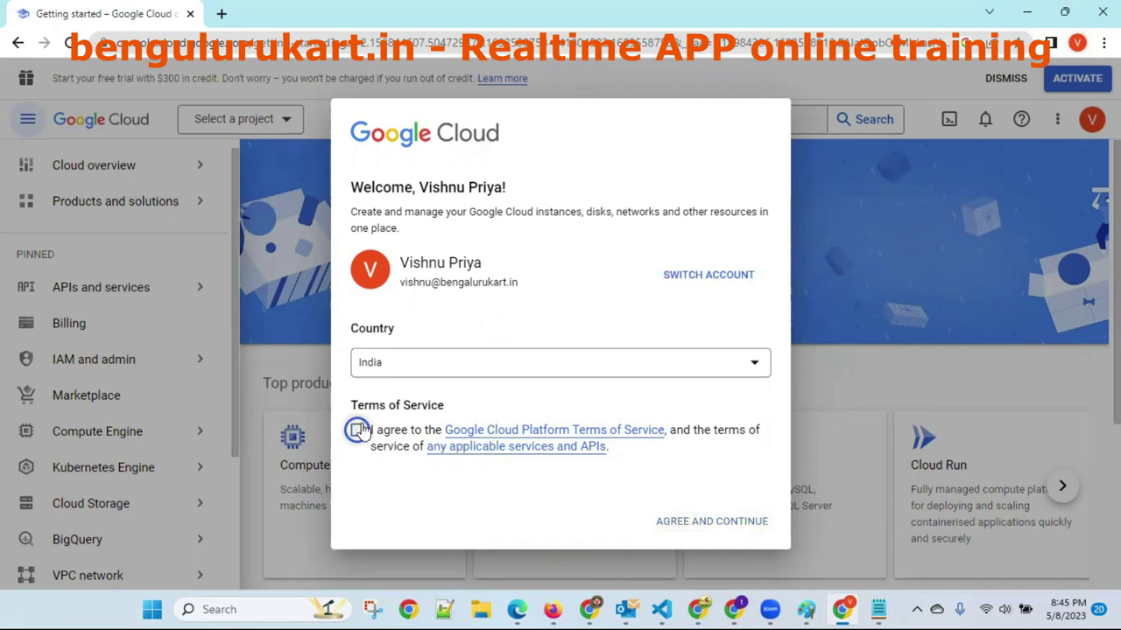
click(873, 193)
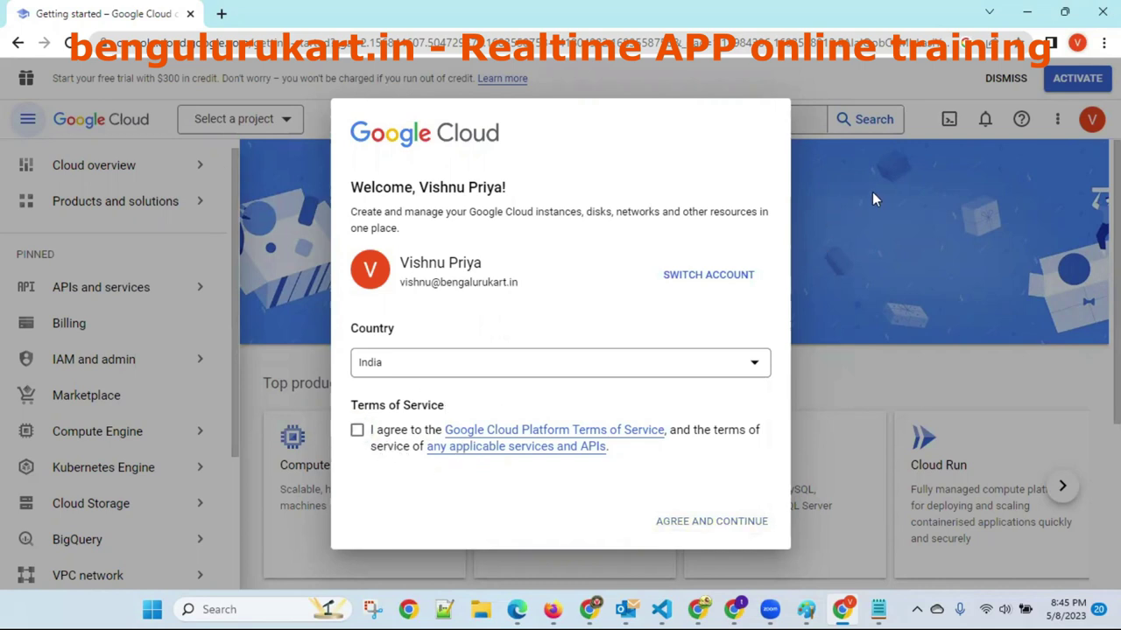
key(Tab)
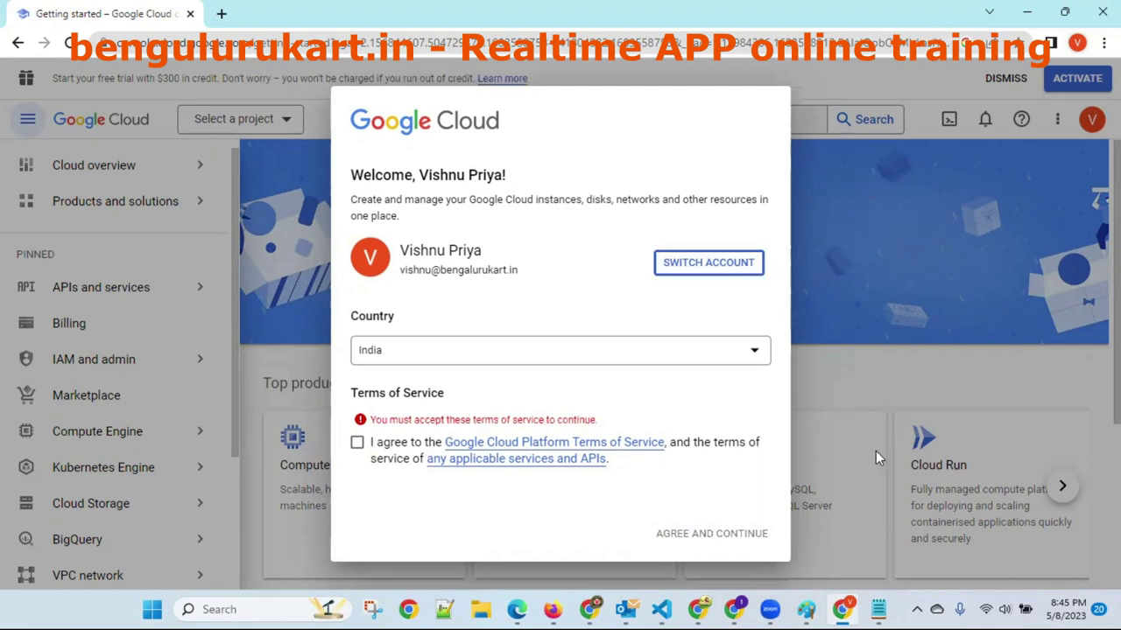
click(734, 609)
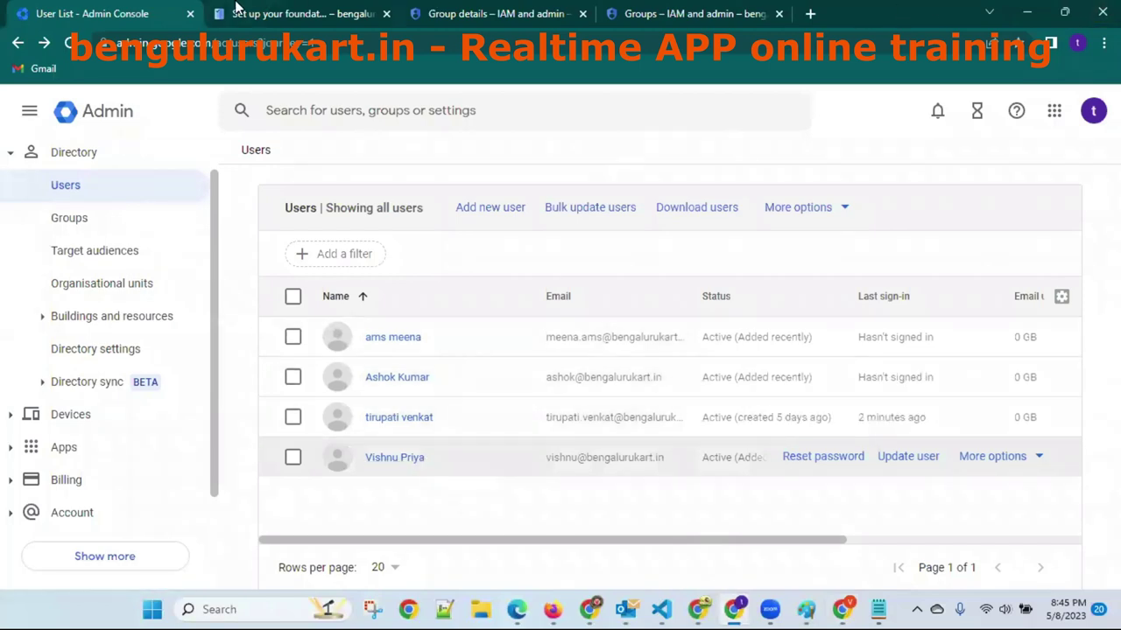
Step: Check the gcp-developers-bkart group details and open the Cloud console in a new tab
click(285, 11)
click(455, 12)
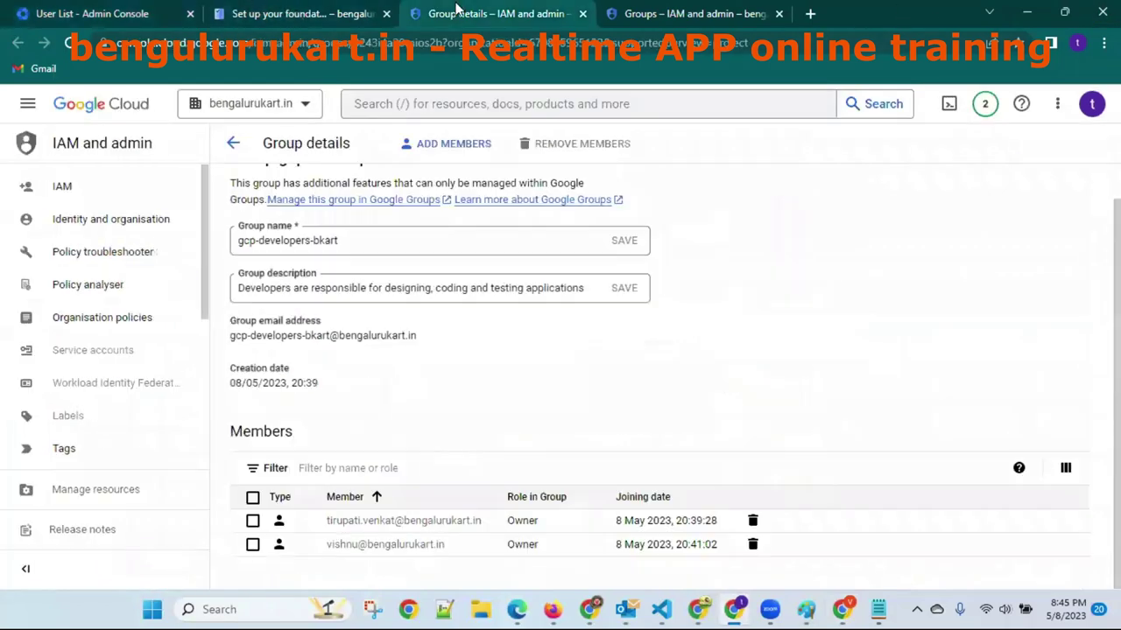
click(811, 14)
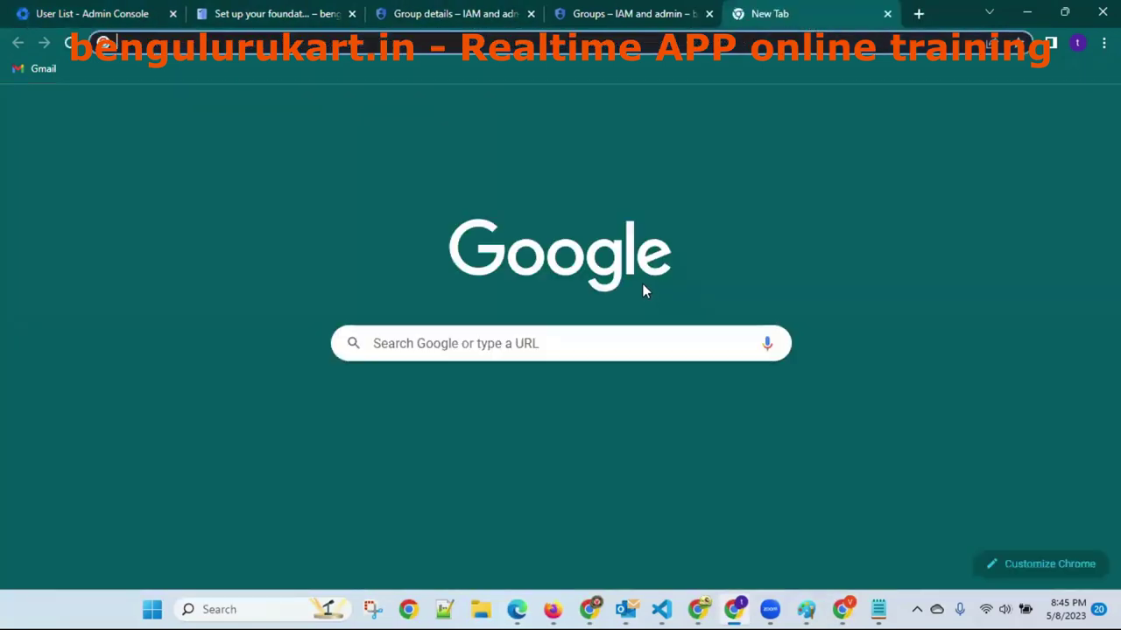
click(560, 442)
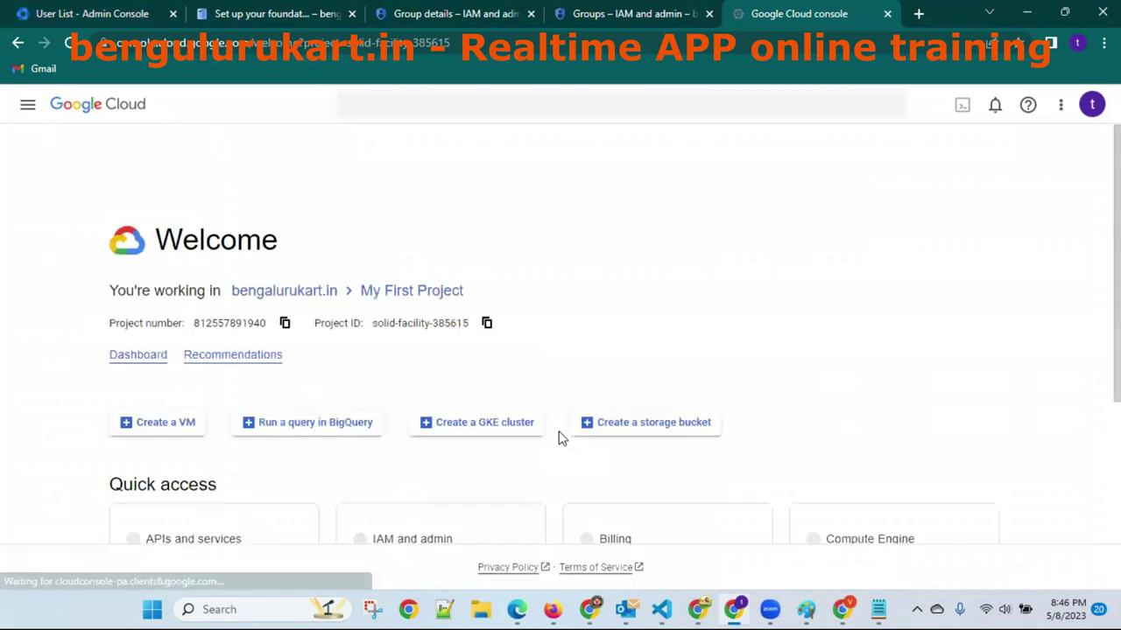
Step: Select My First Project and search the console for IAM
click(415, 292)
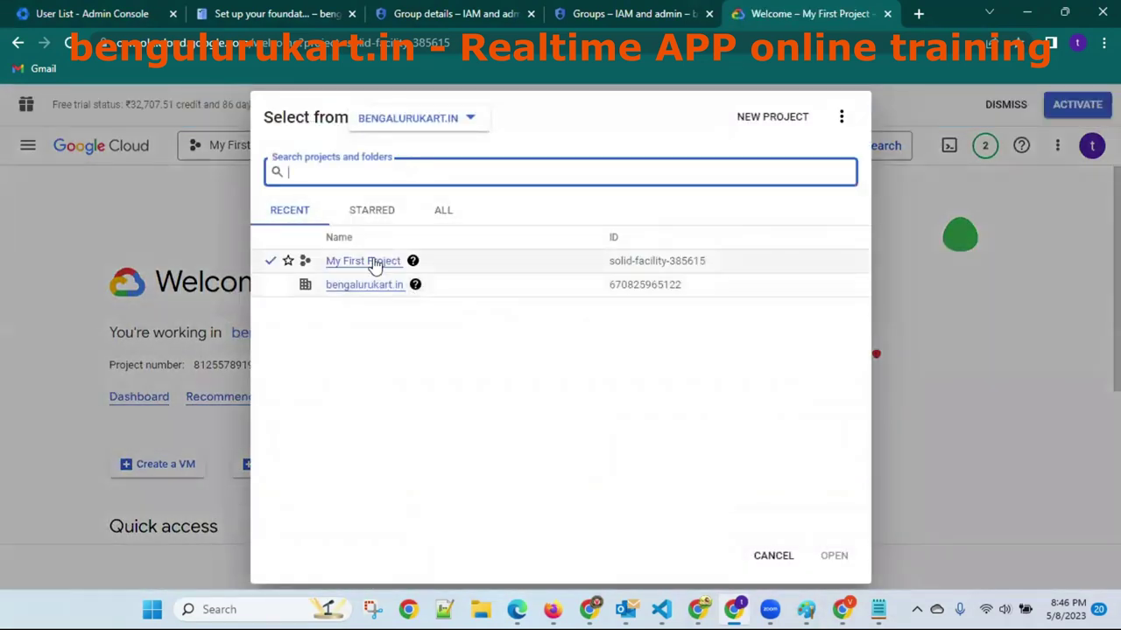
click(376, 260)
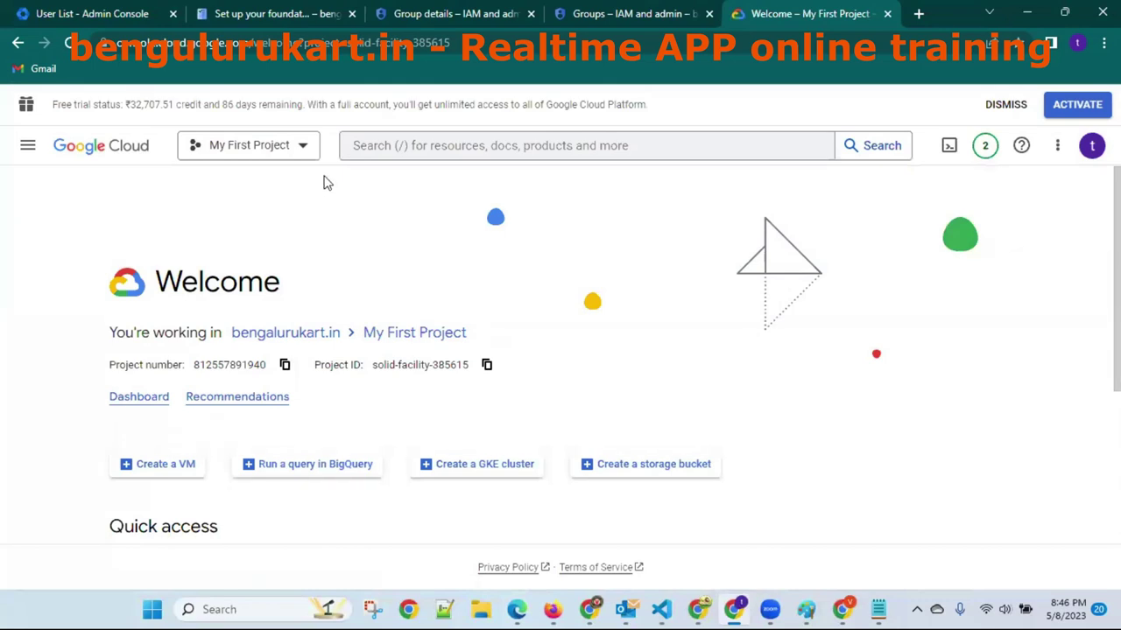
click(423, 148)
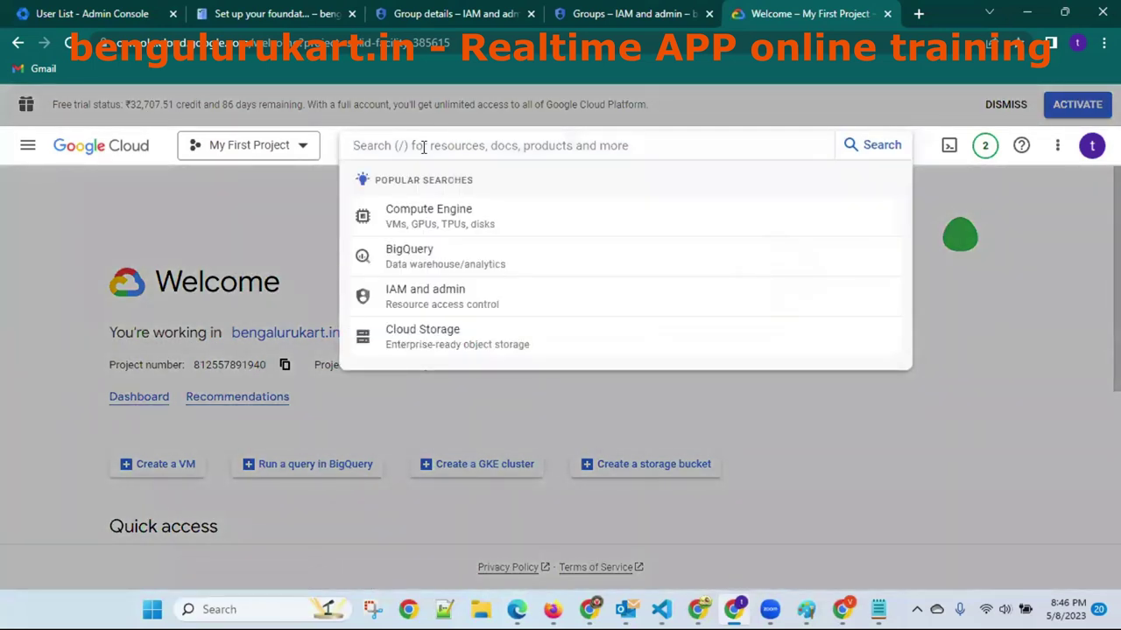
text(IAM)
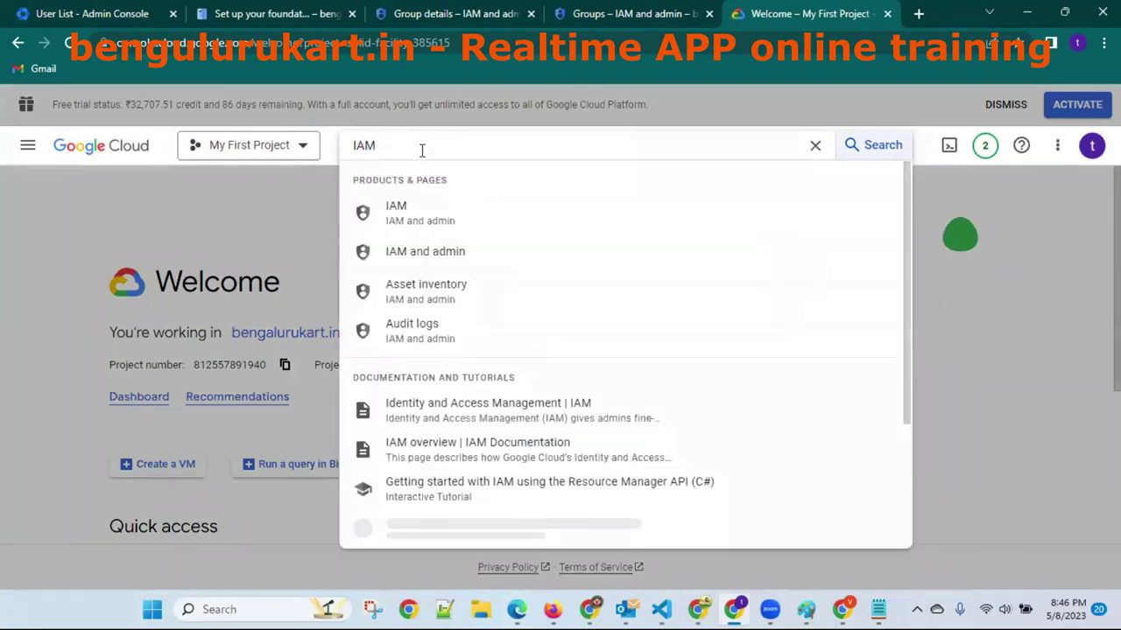
click(420, 219)
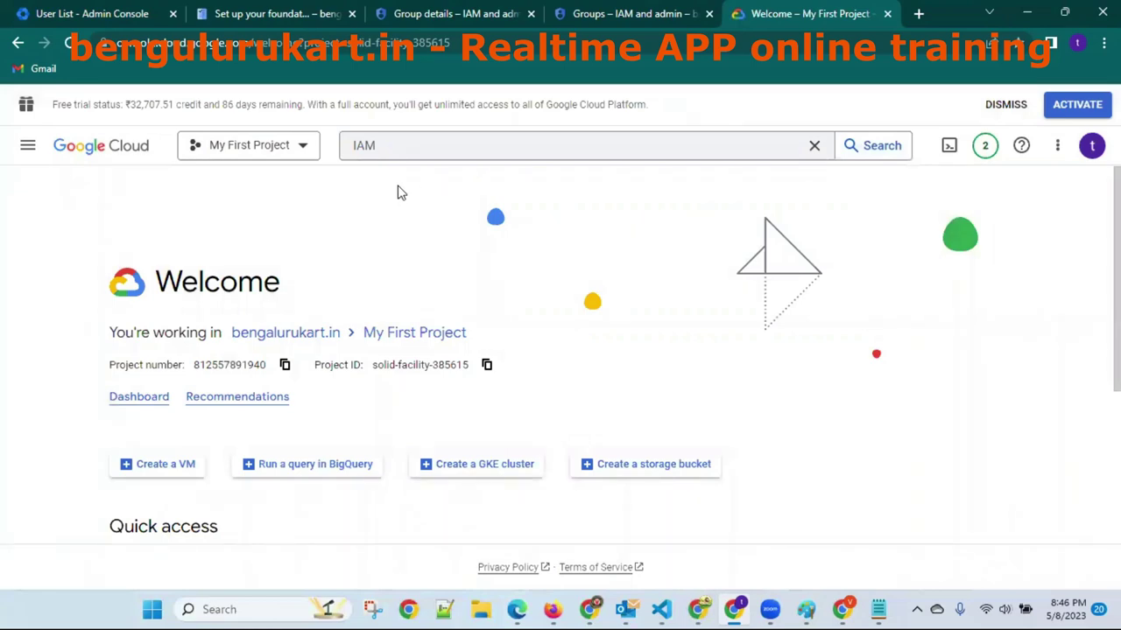
Step: Open IAM under IAM and admin for My First Project and start granting access
click(27, 150)
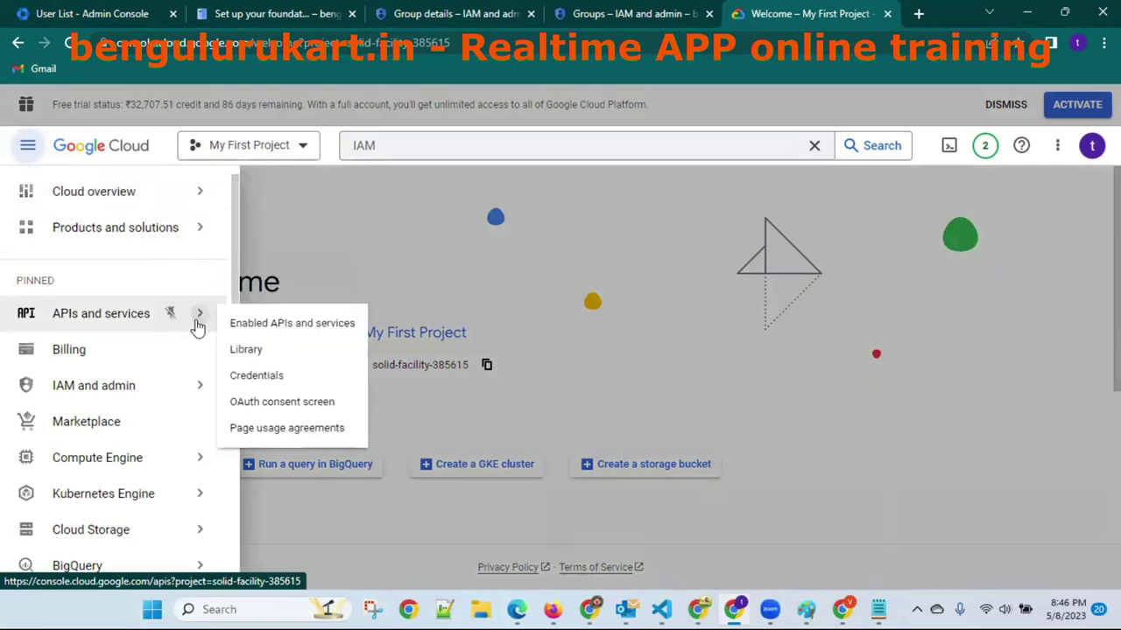
mouse_move(197, 385)
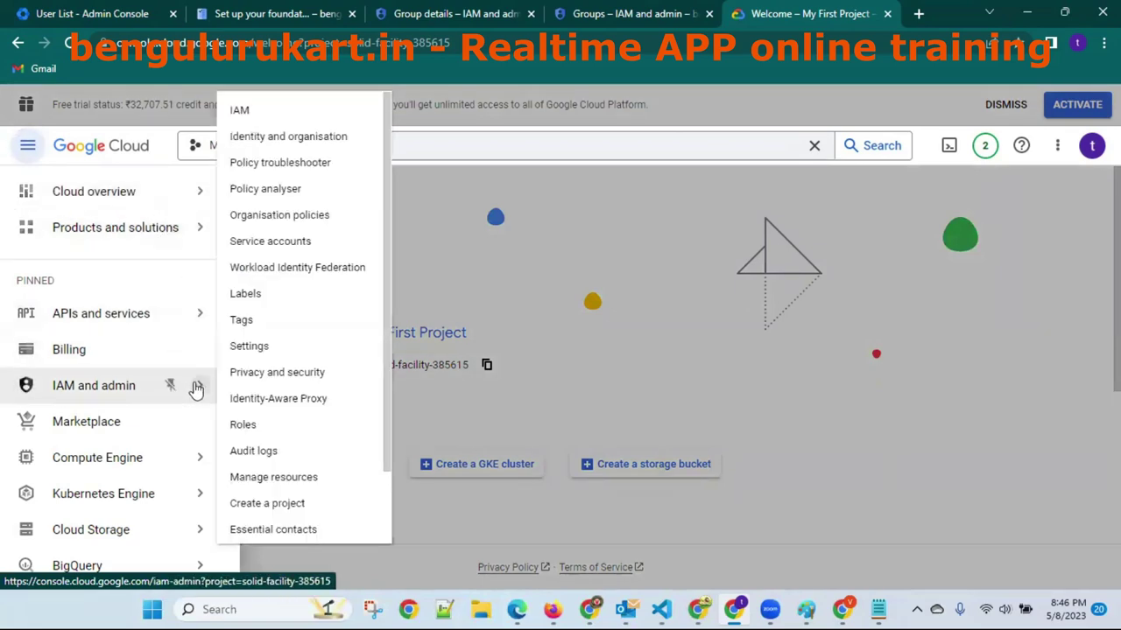
click(263, 111)
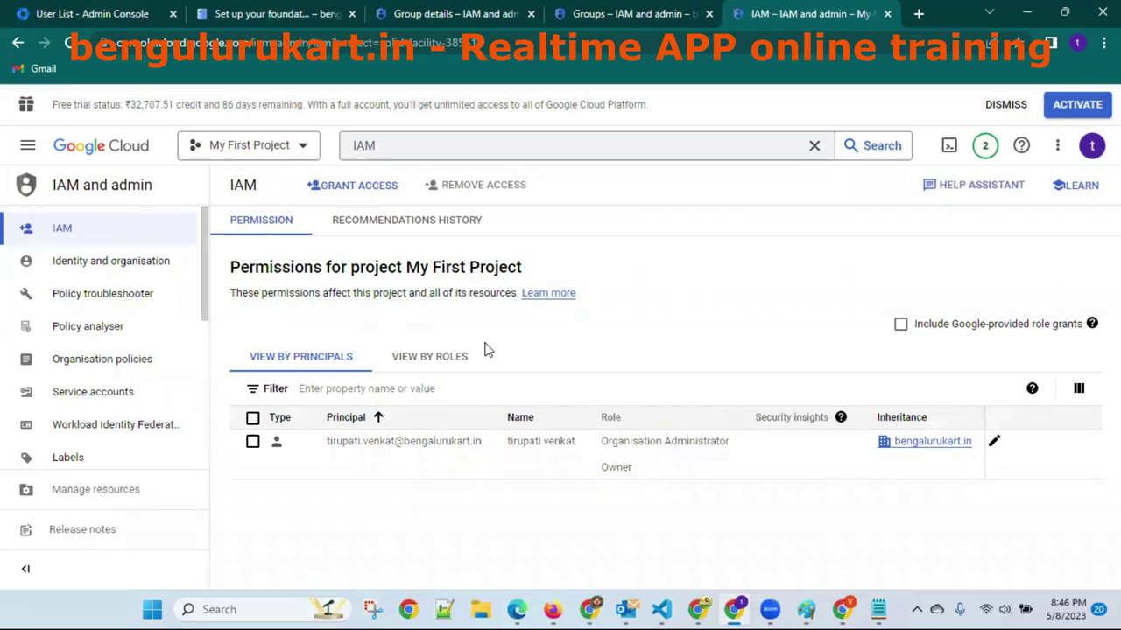
click(359, 187)
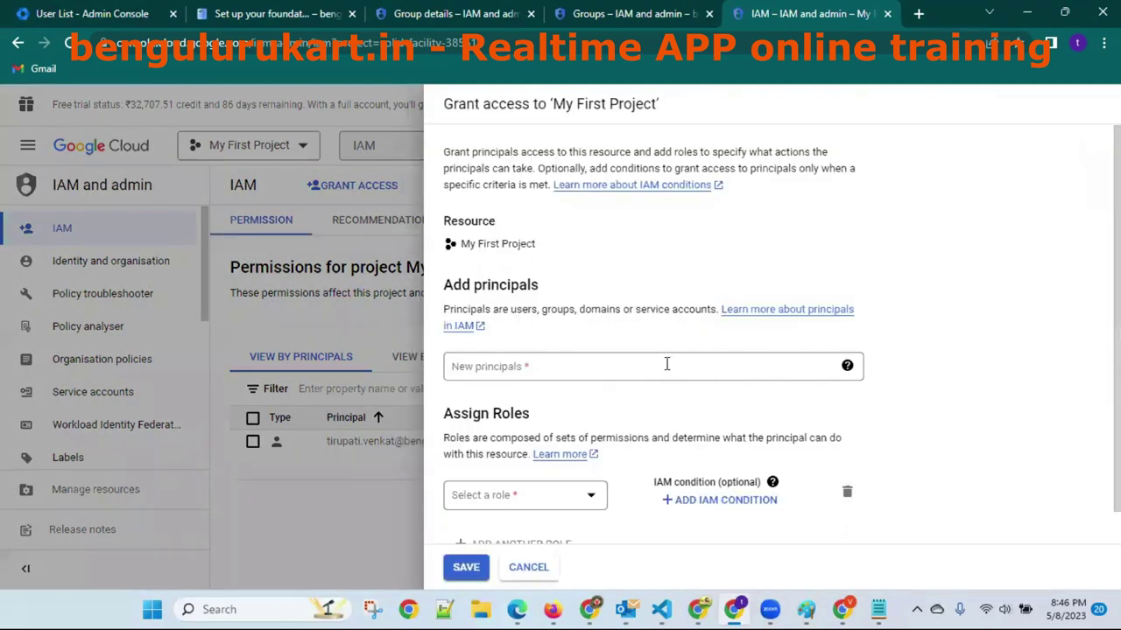
Step: Clear a wrong paste and enter the user's e-mail, copied from Admin Console, as new principal
click(666, 364)
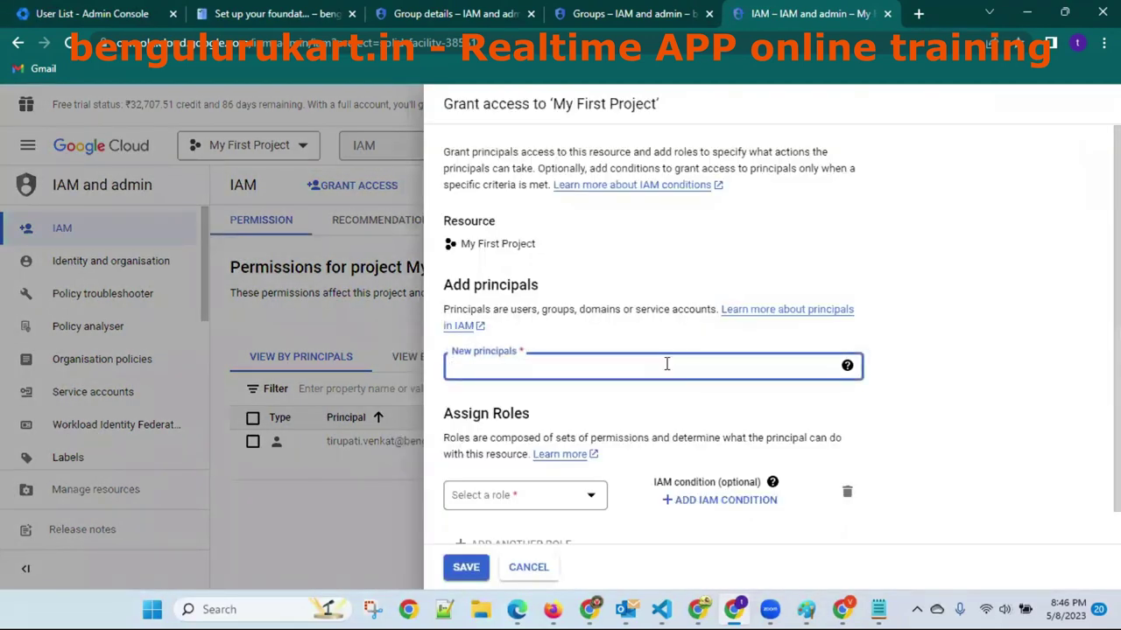
key(ctrl+v)
key(ctrl+a)
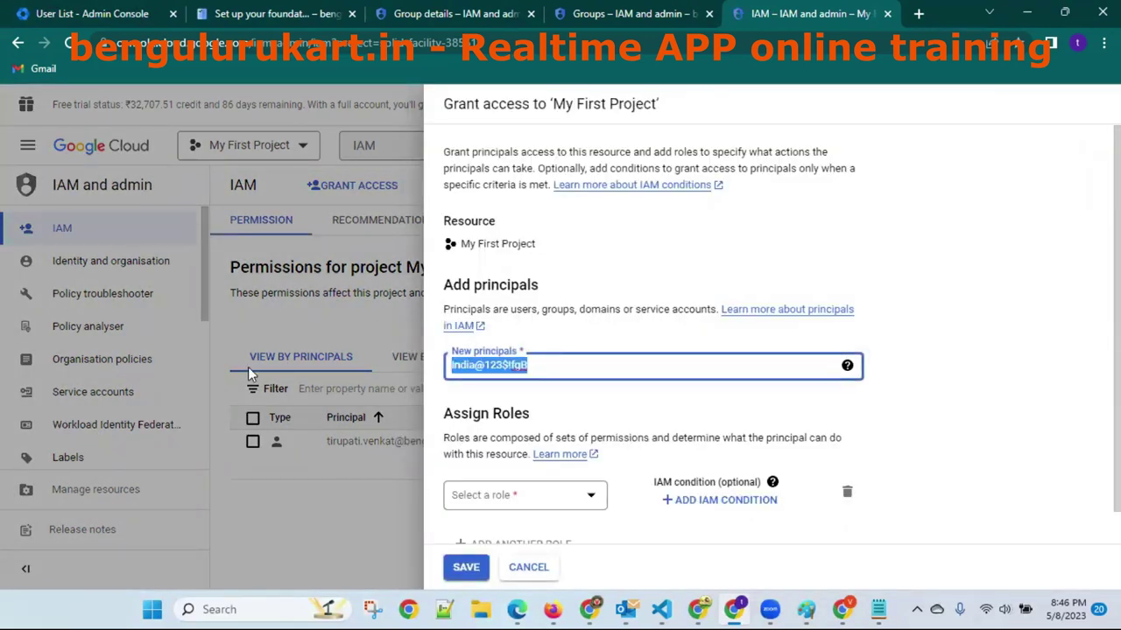
key(BackSpace)
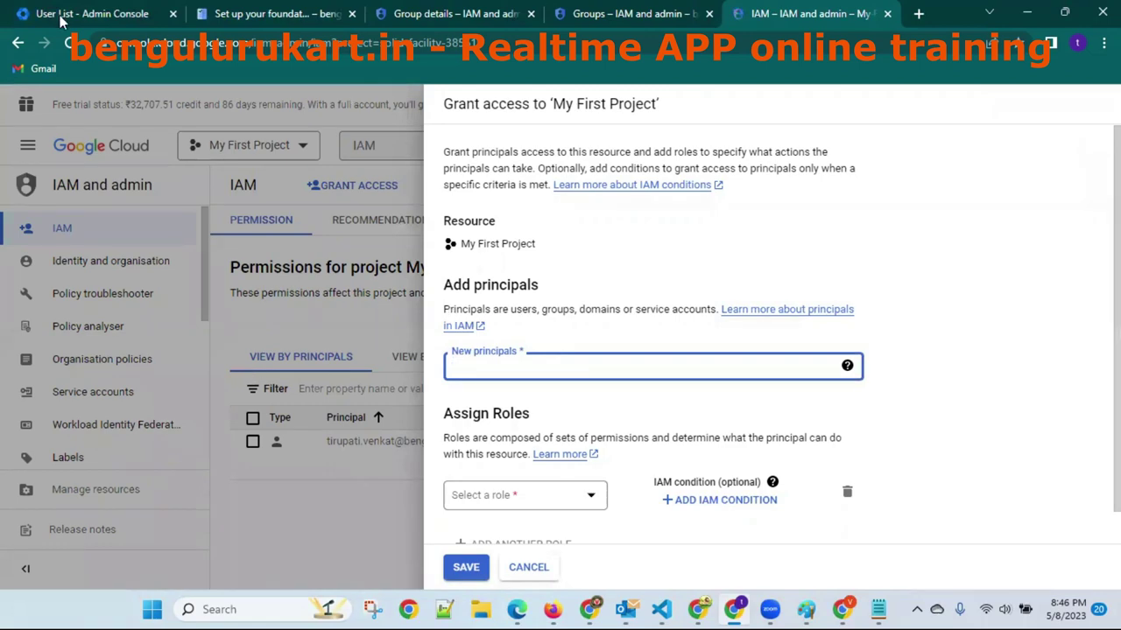
click(63, 17)
drag(682, 464, 540, 465)
click(779, 10)
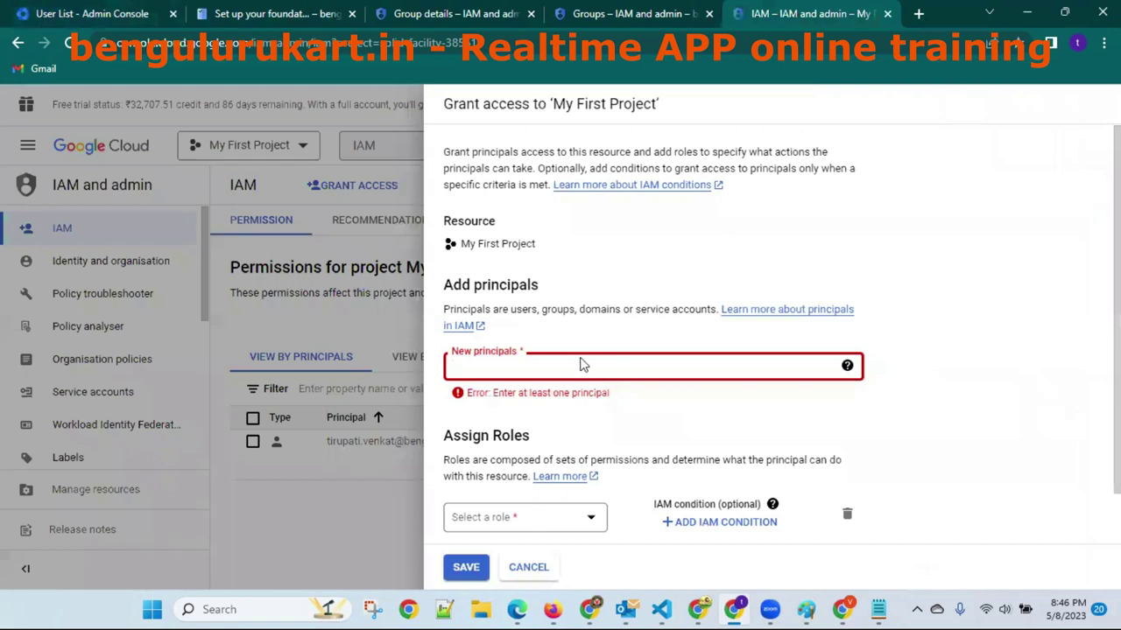
key(ctrl+v)
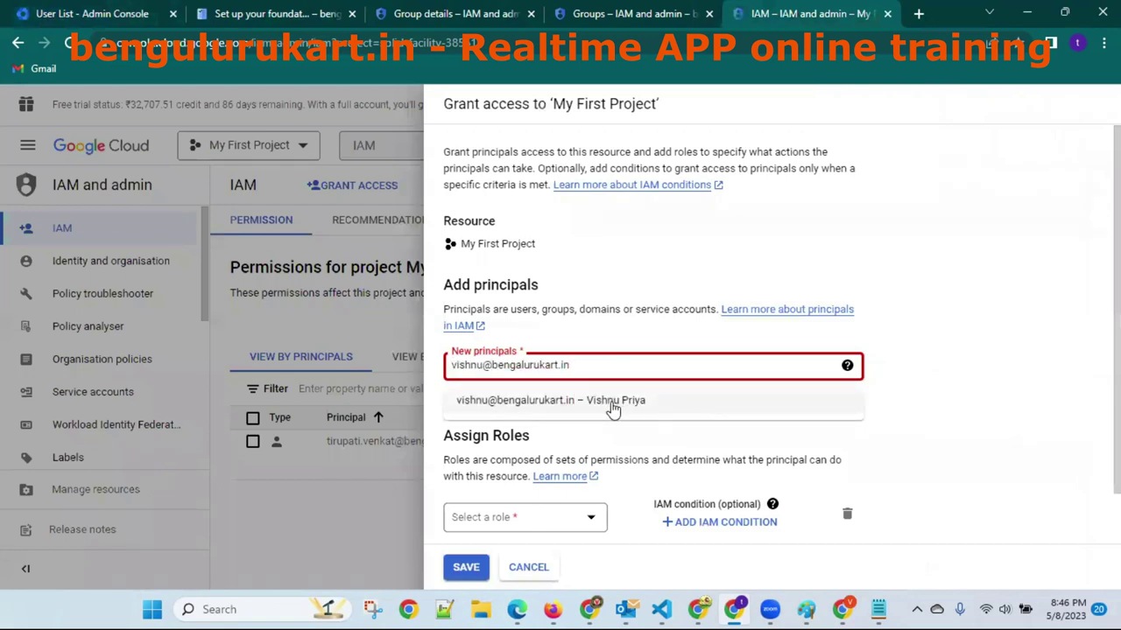
Step: Pick the suggested account, remove the duplicate chip, assign Basic > Owner, and save
click(613, 408)
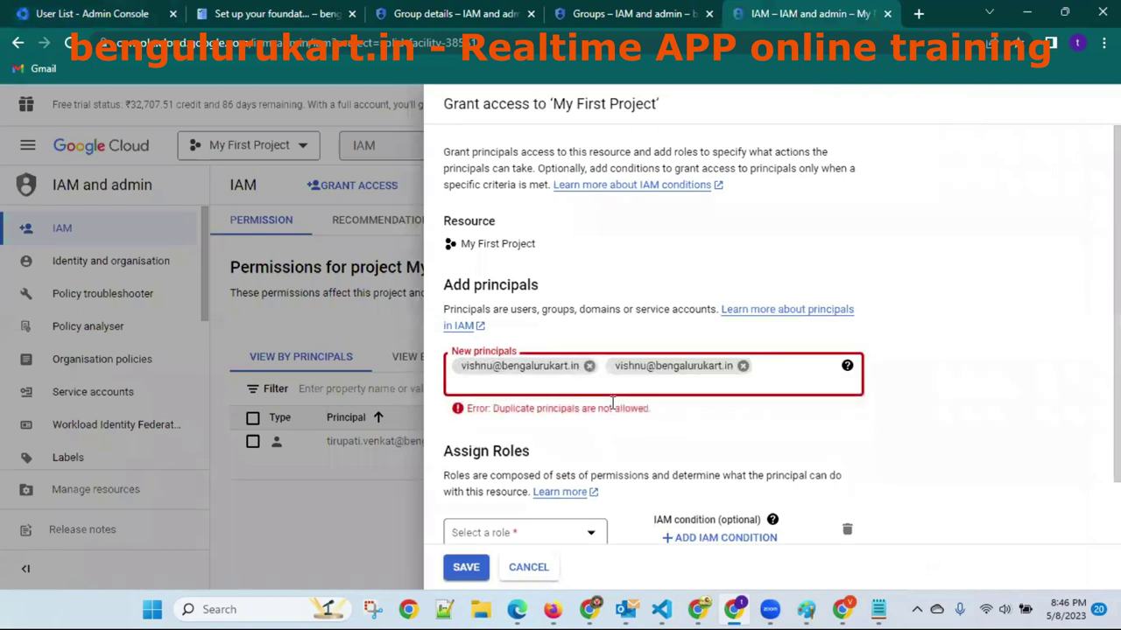
click(742, 365)
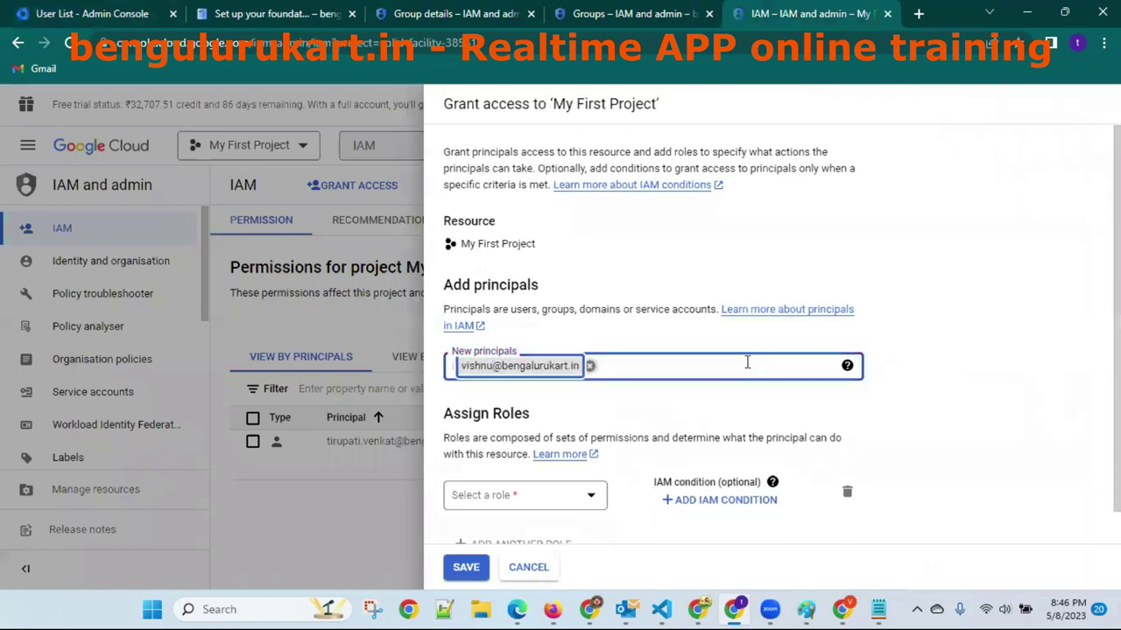
click(590, 497)
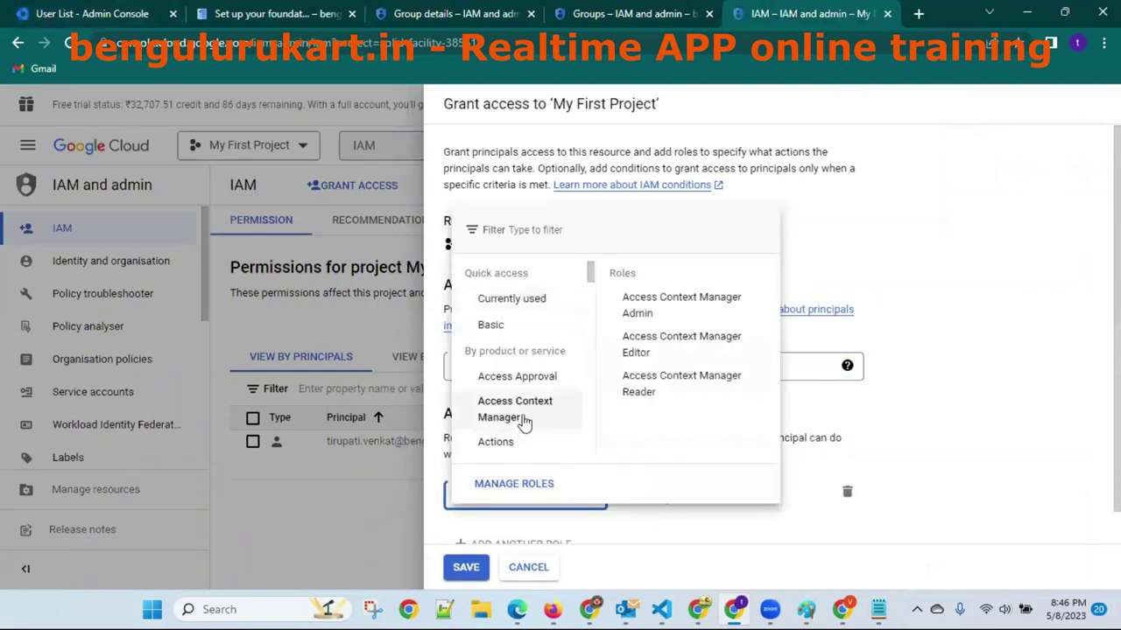
mouse_move(523, 341)
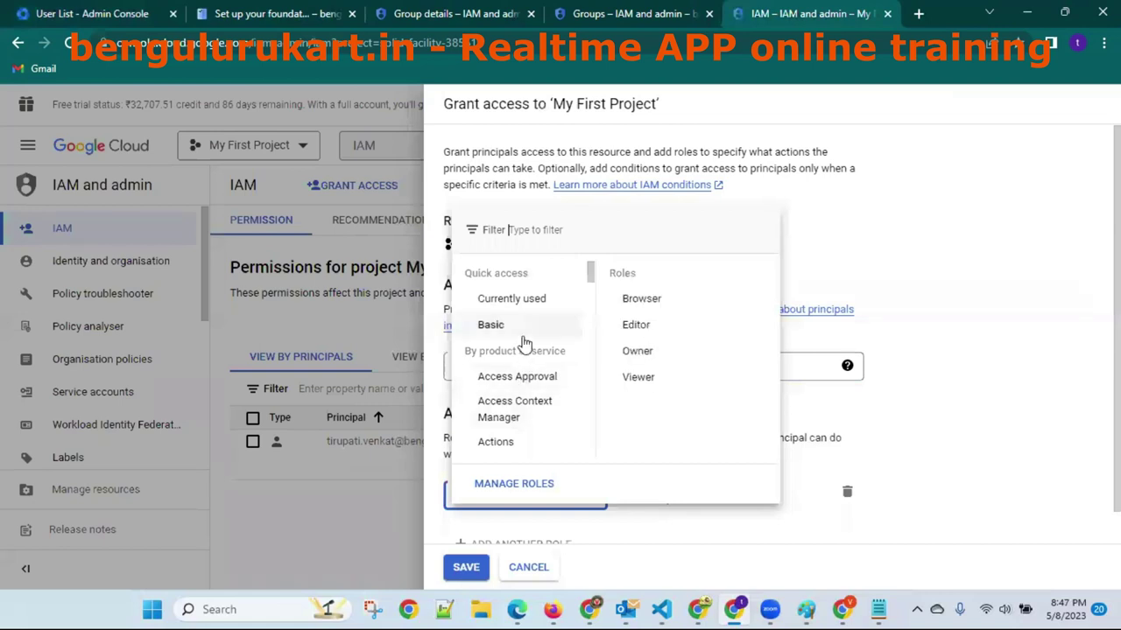
click(661, 355)
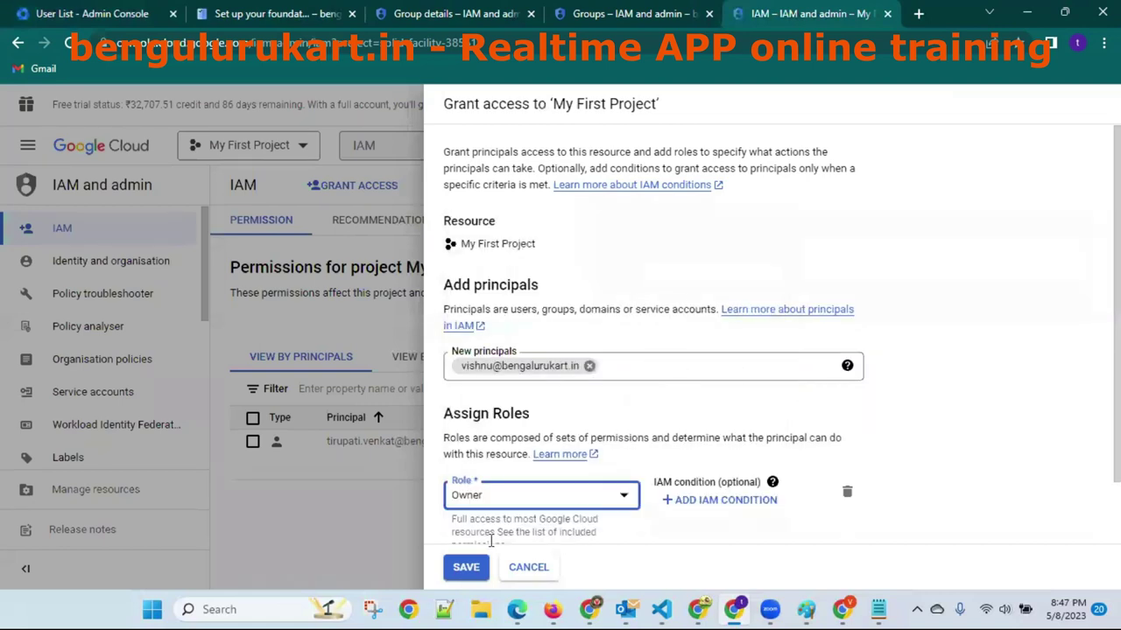
click(467, 569)
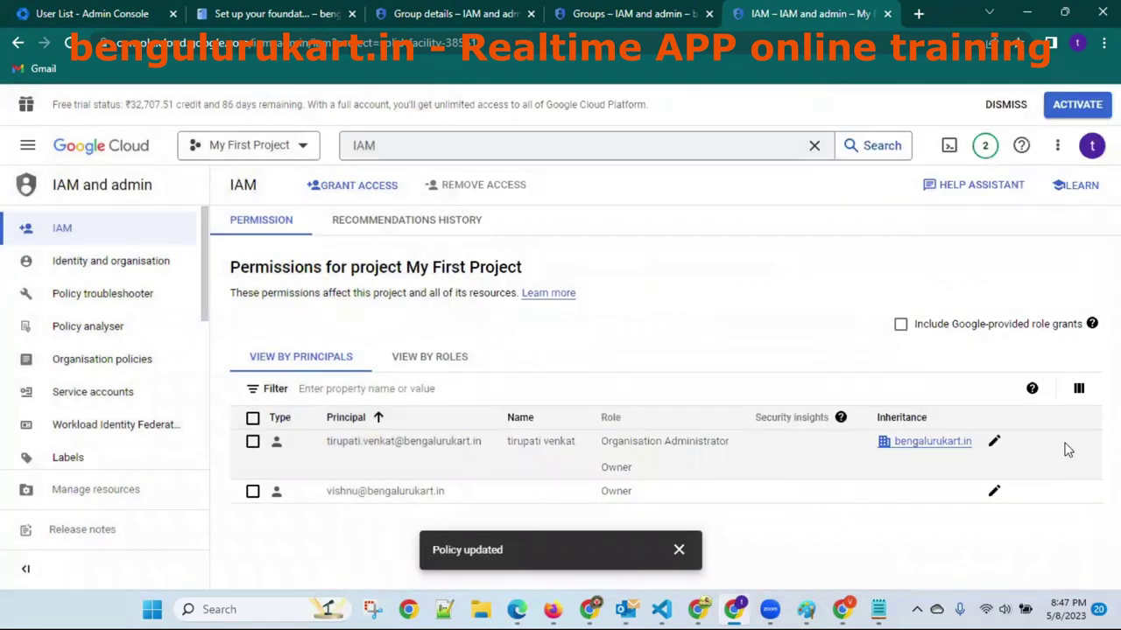
Step: In the new user's window, reload and agree to the Terms of Service to continue
click(841, 609)
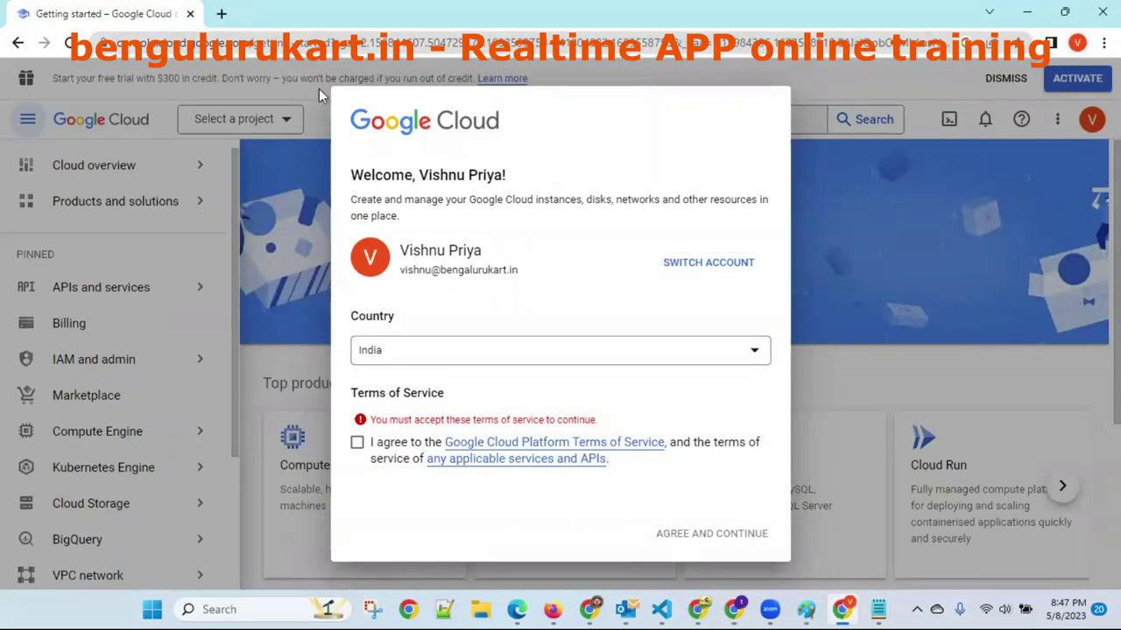
key(F5)
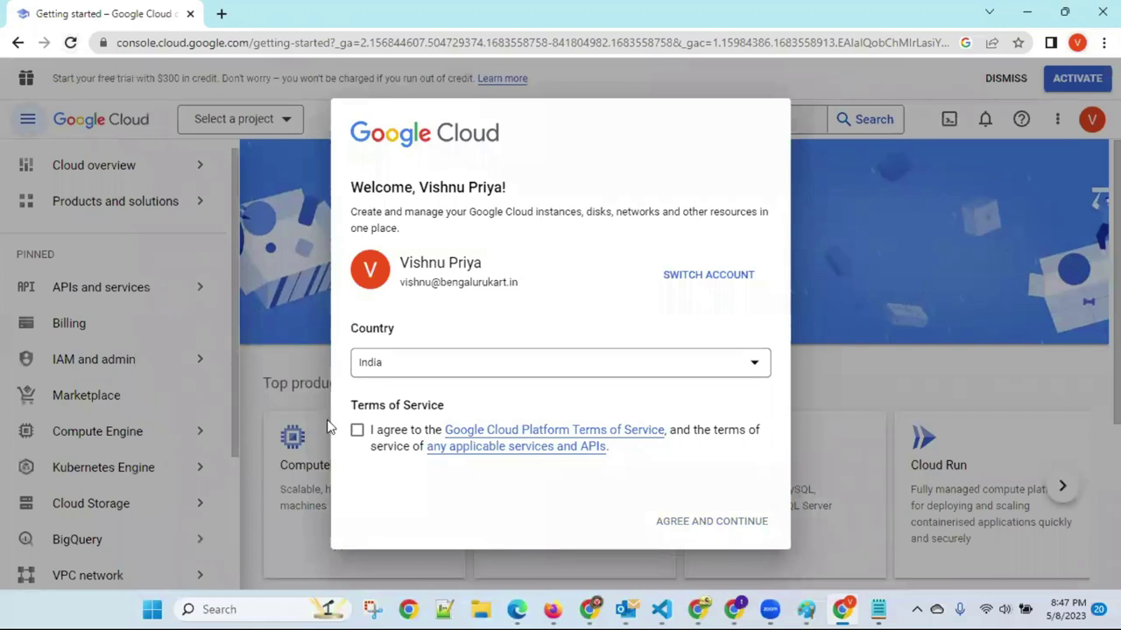
click(357, 432)
click(674, 522)
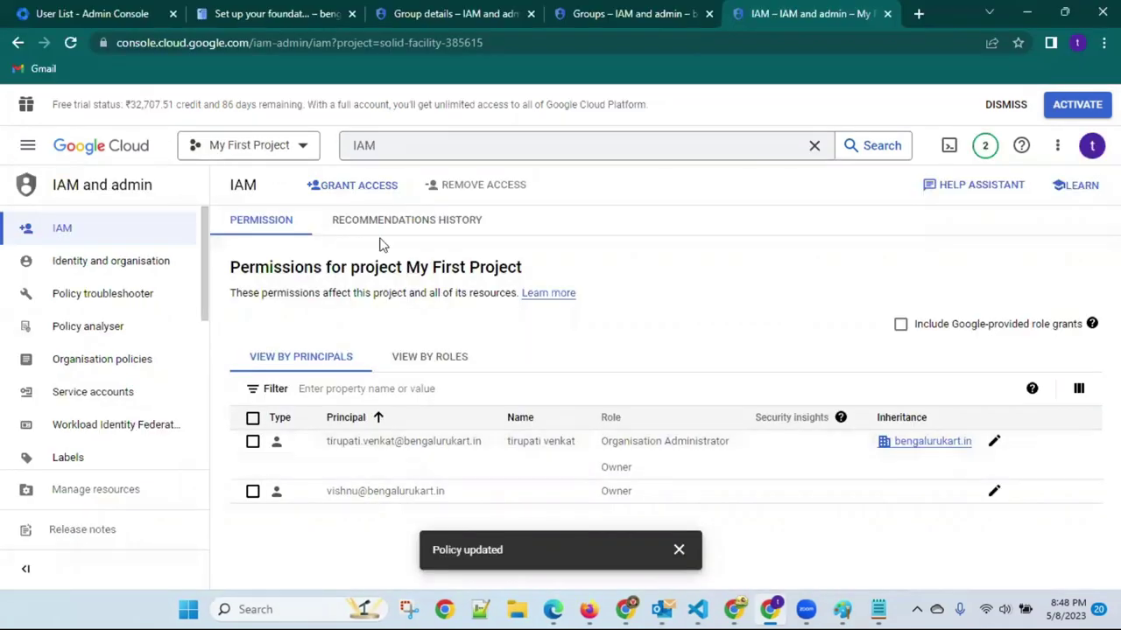
Step: Dismiss the project chooser, replace the IAM search with 'APP', and open App Engine
click(259, 155)
click(774, 556)
click(490, 148)
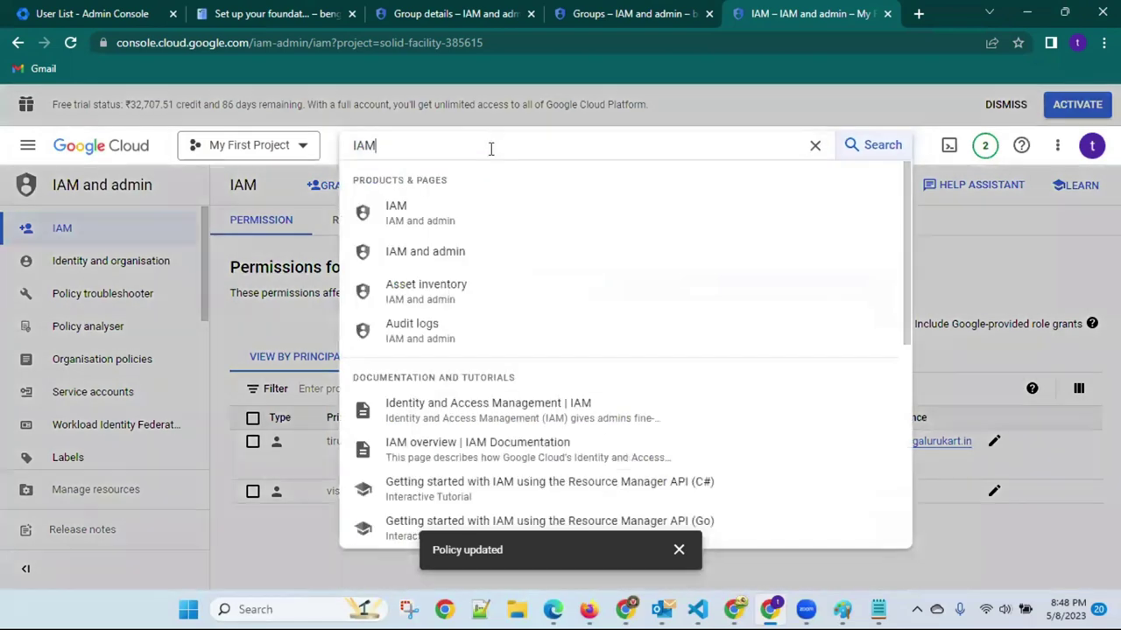
drag(412, 156, 353, 157)
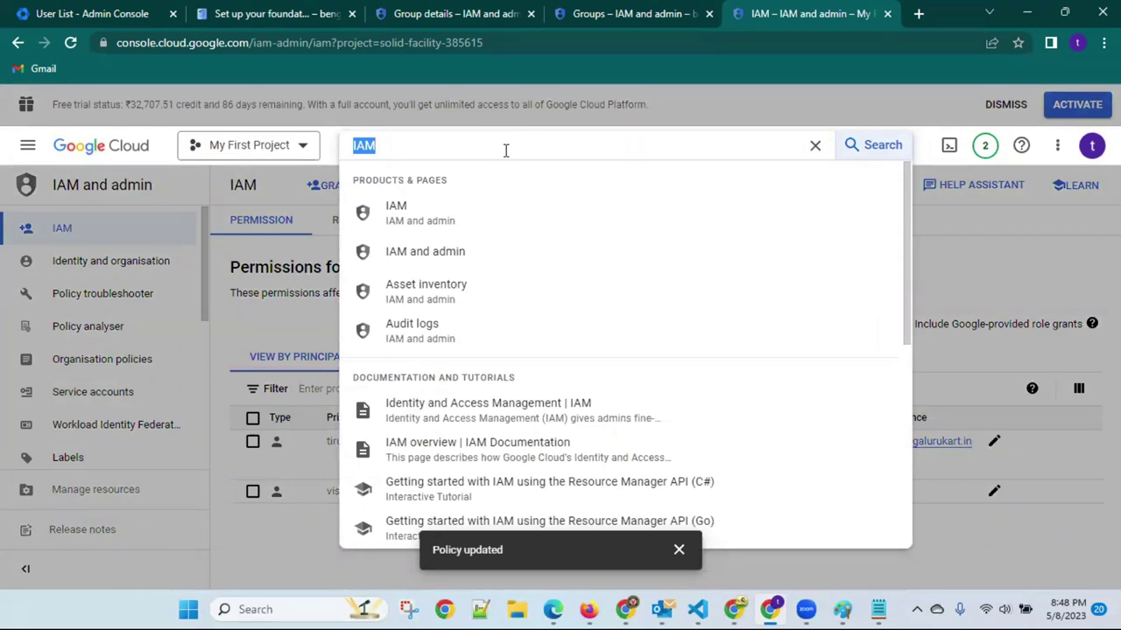
text(C)
key(BackSpace)
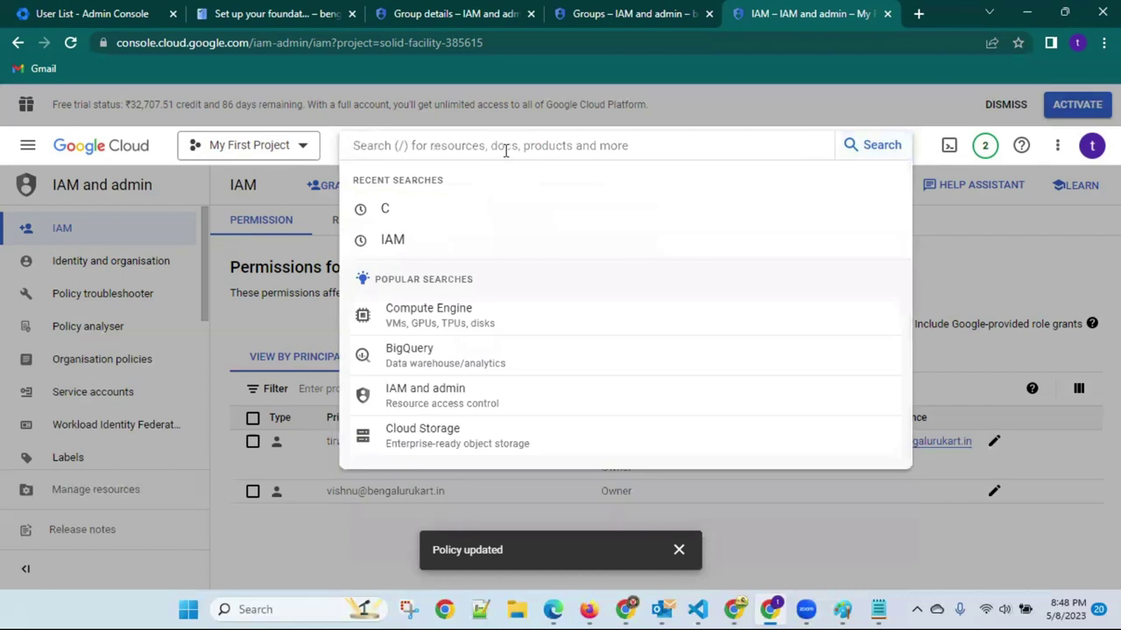
text(APP)
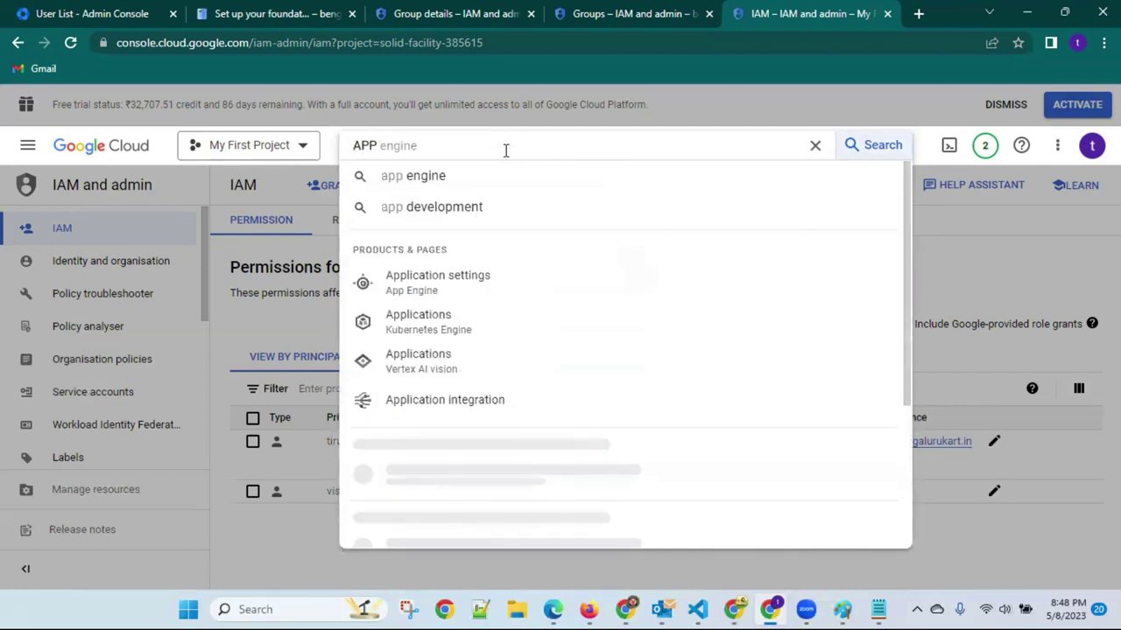
click(446, 188)
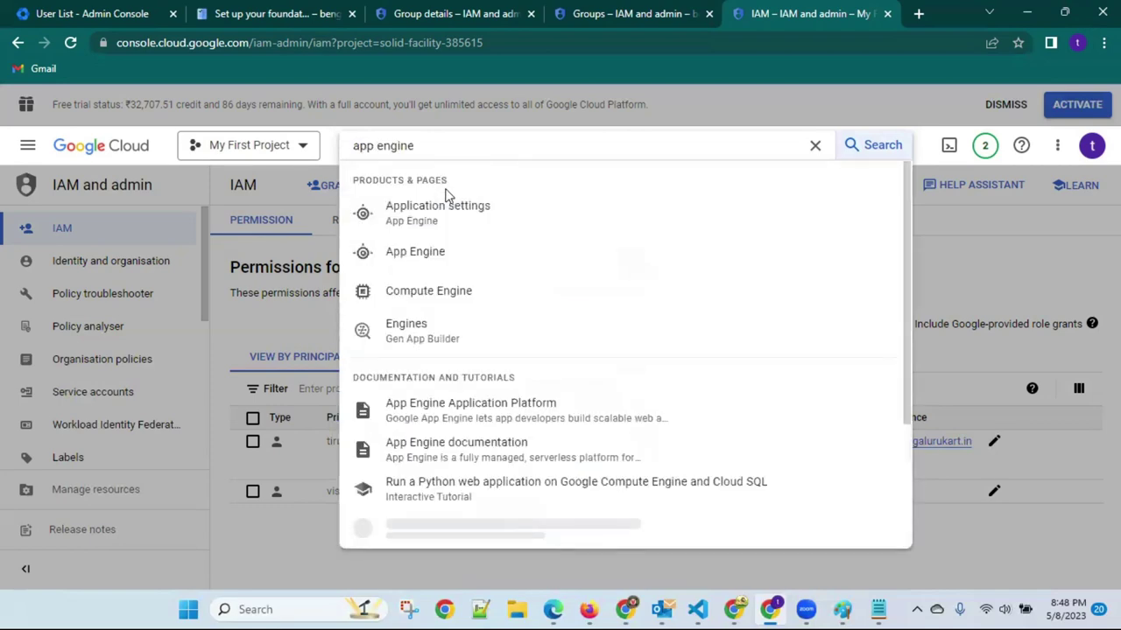
click(420, 262)
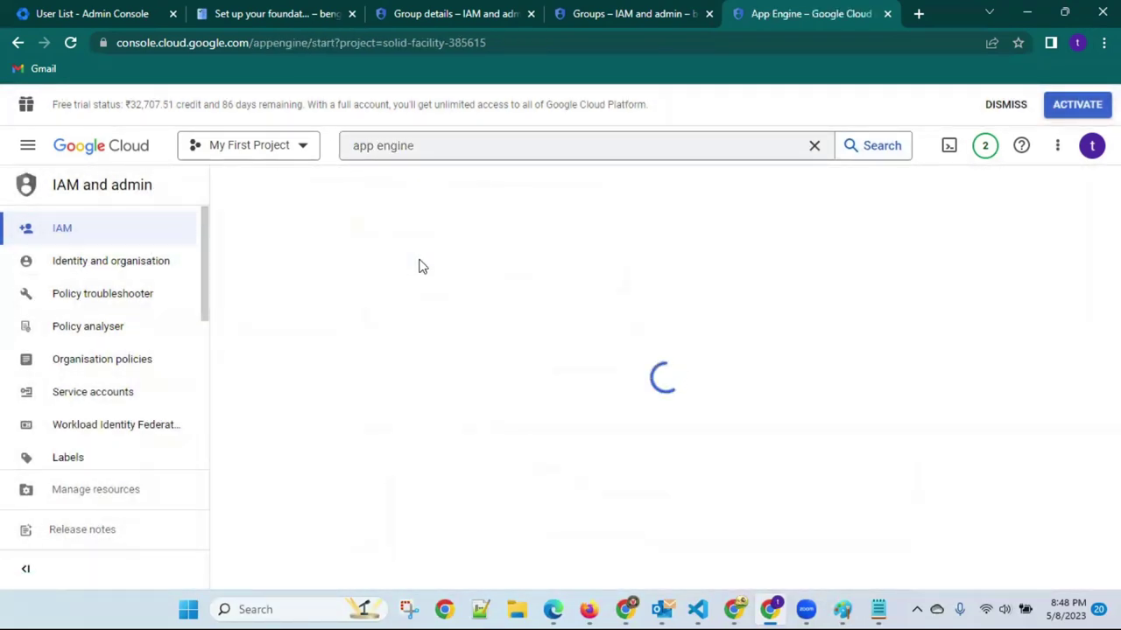
Step: Open and close the App Engine tutorial panel, then switch back to the Admin Console tab
click(466, 349)
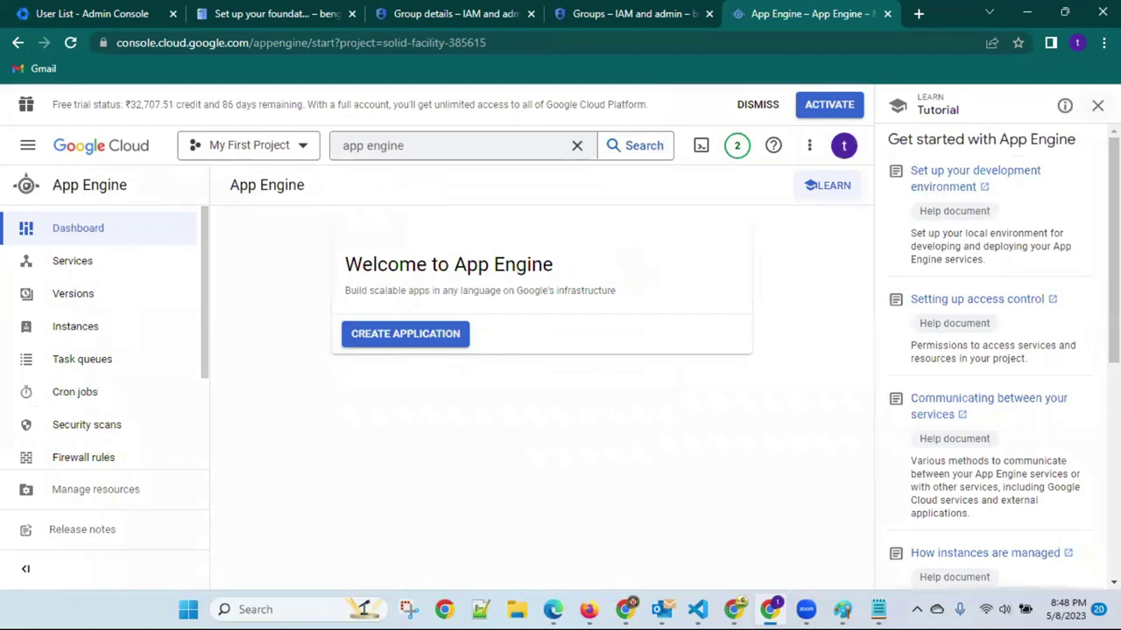
click(1097, 105)
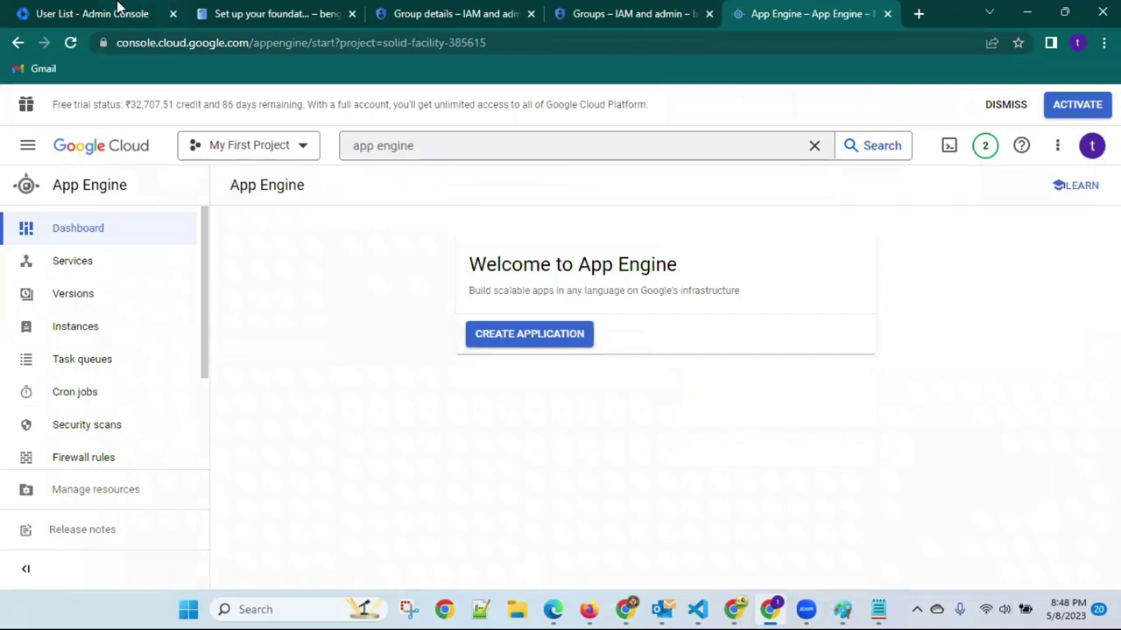
click(112, 7)
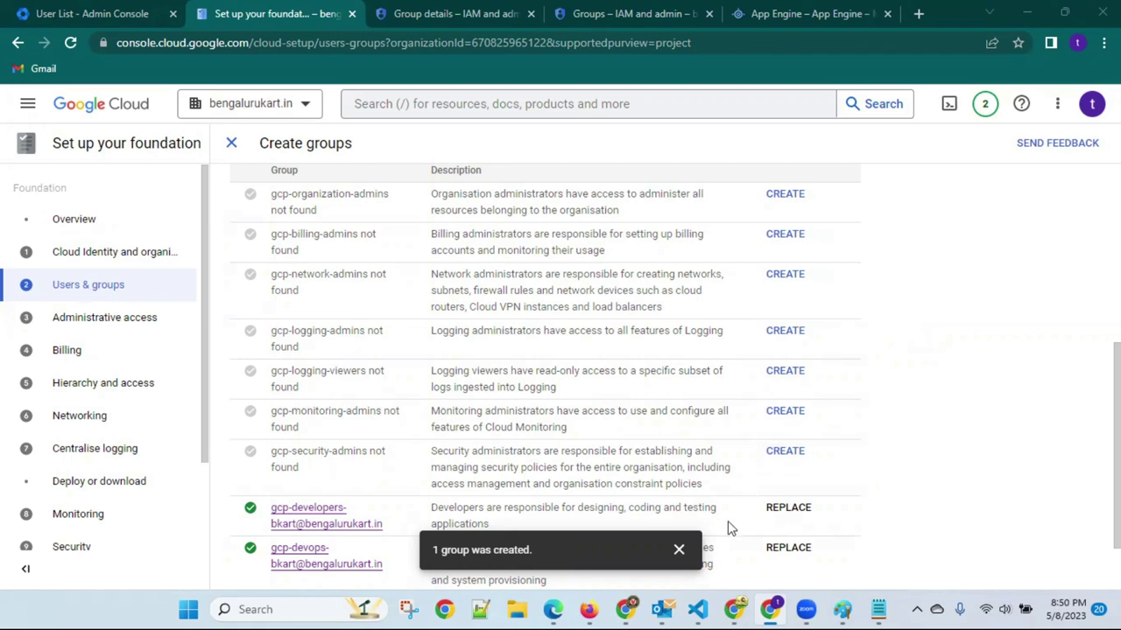
Step: Review the gcp-devops-bkart group's members, then refresh the Admin Console user list showing four active accounts
click(680, 550)
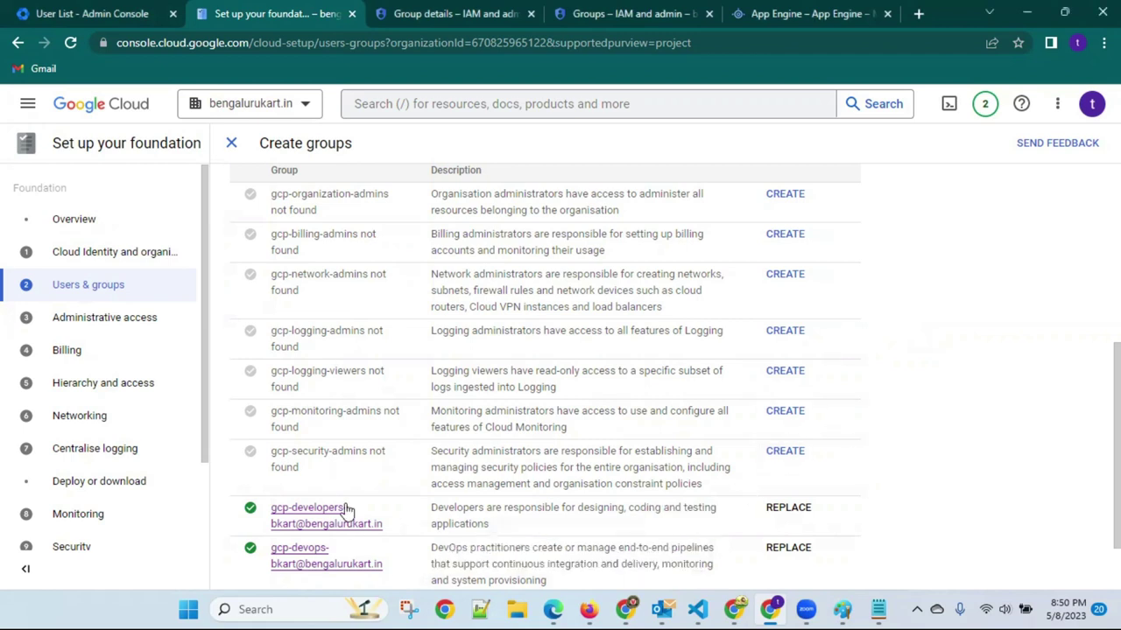
click(317, 567)
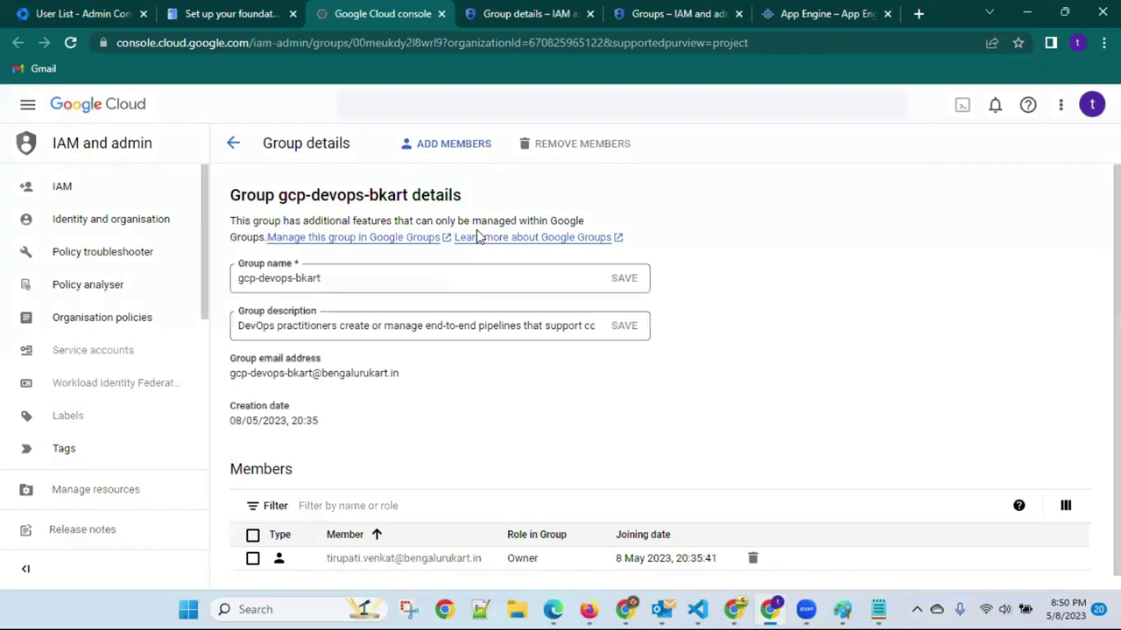
scroll(508, 463, down, 1)
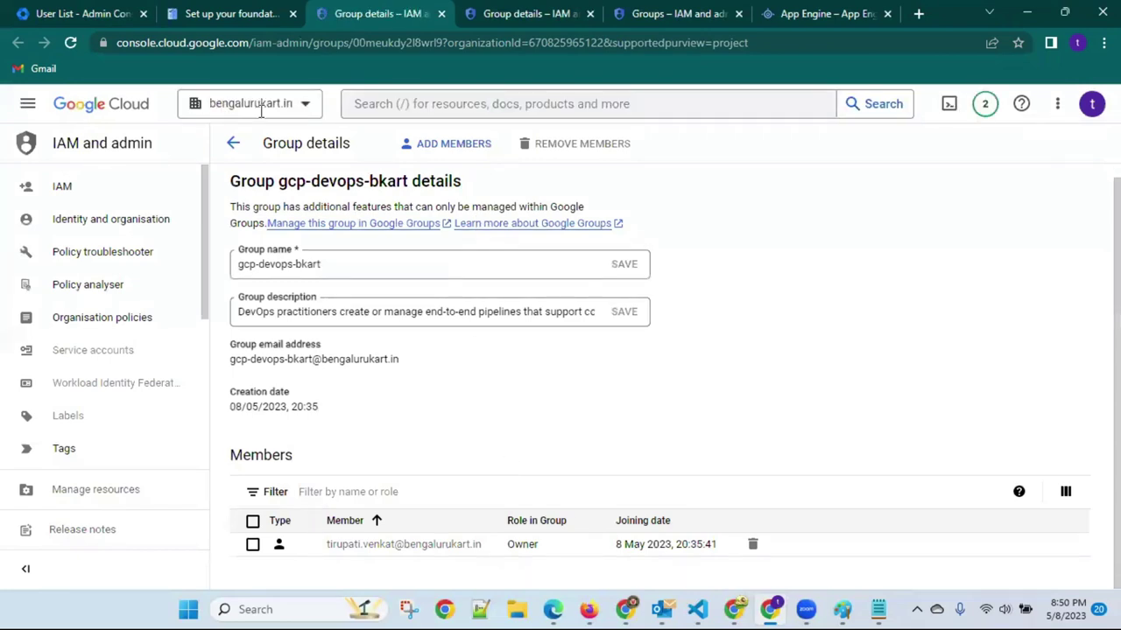
click(85, 9)
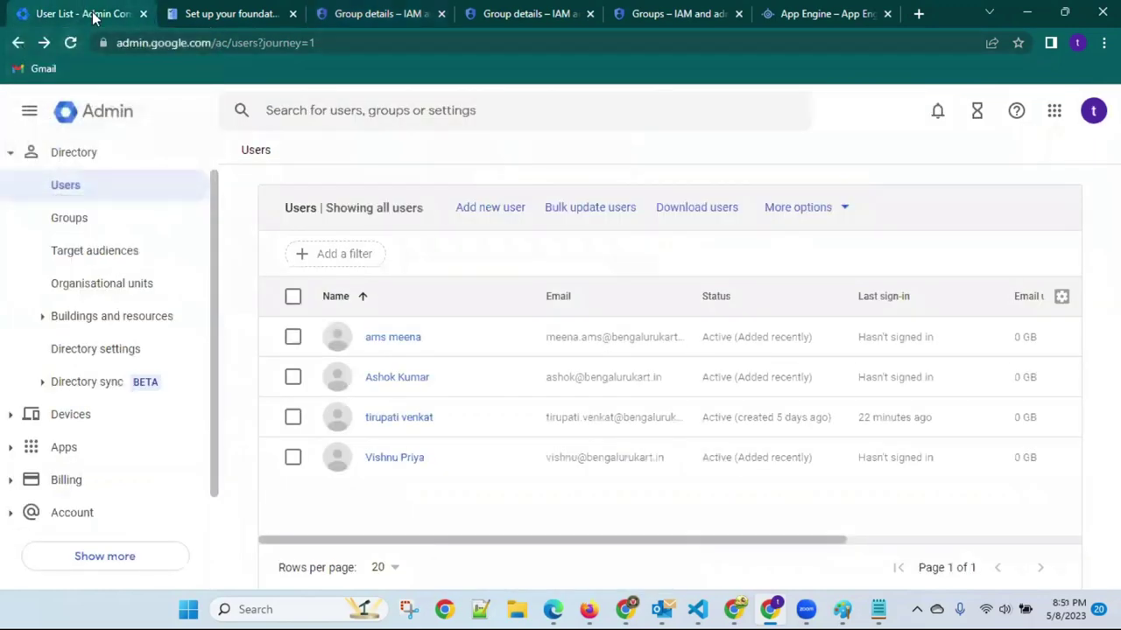
key(F5)
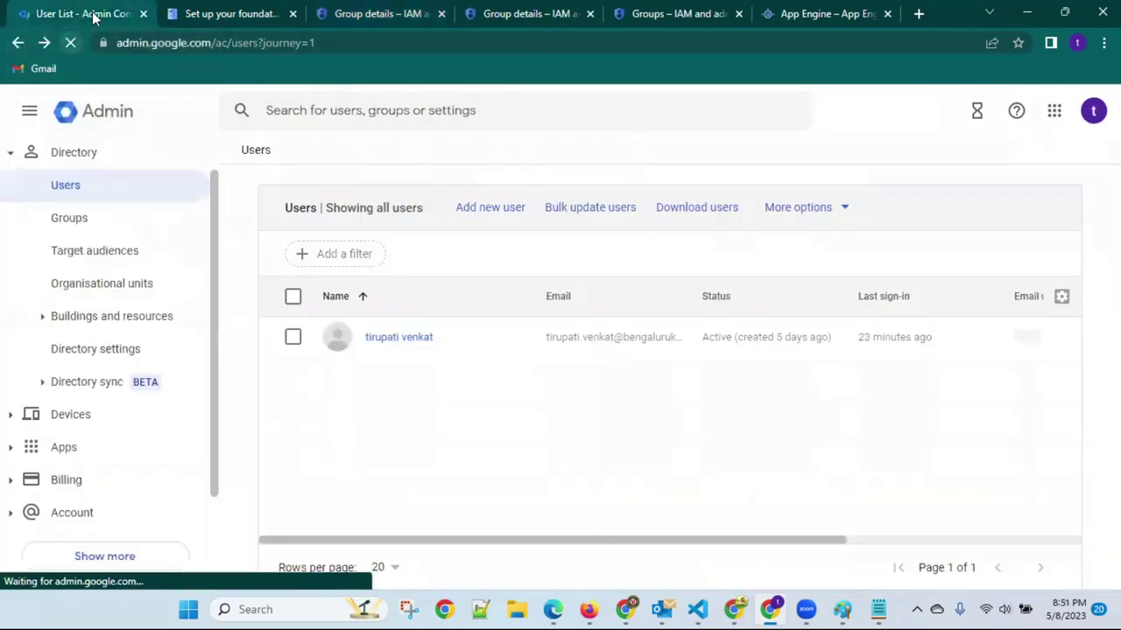